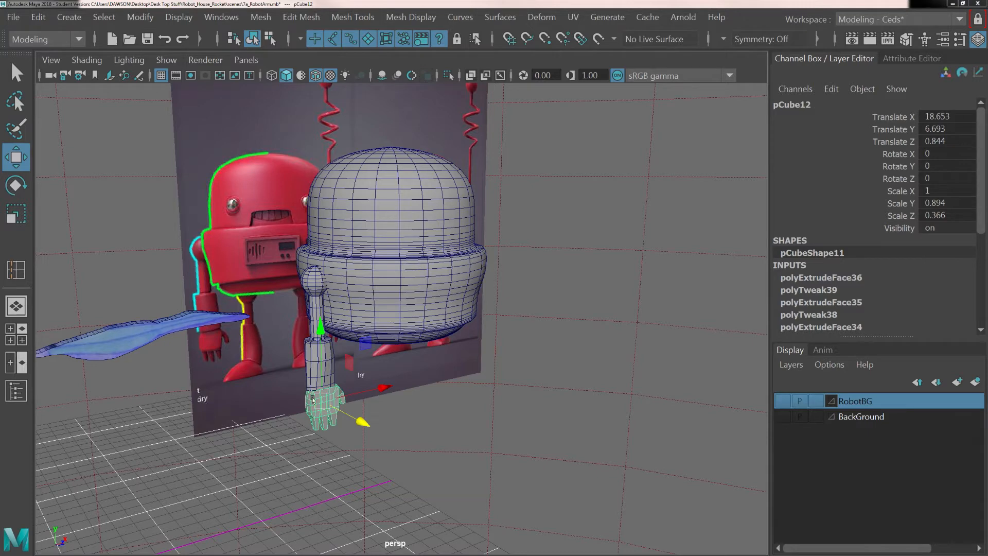
{"action": "left_click", "coordinate": [13, 17]}
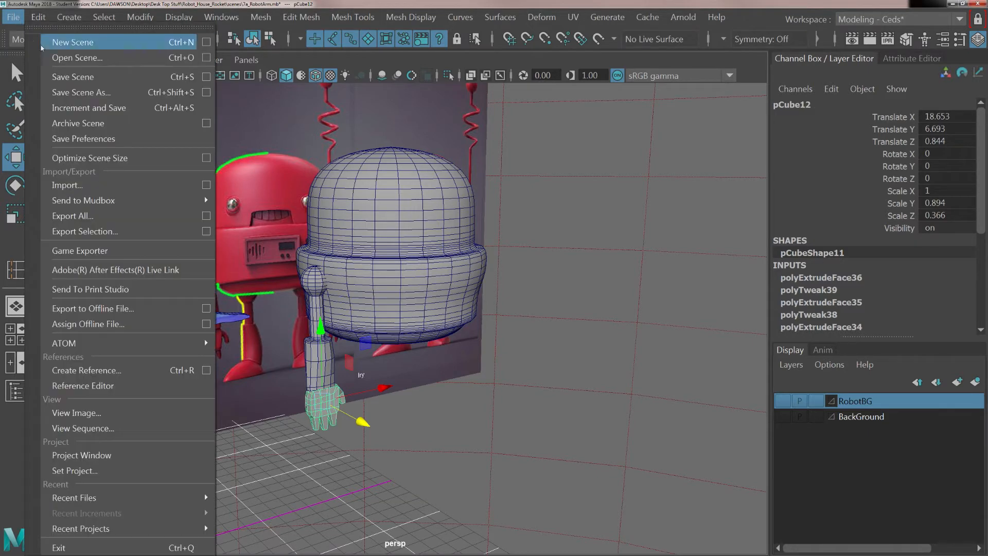
{"action": "left_click", "coordinate": [65, 57]}
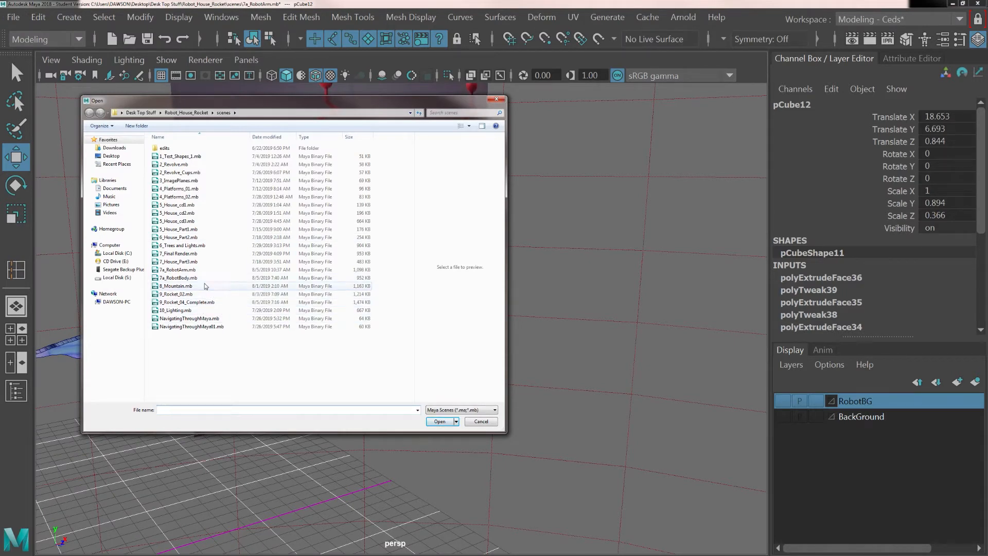
{"action": "left_click", "coordinate": [177, 270]}
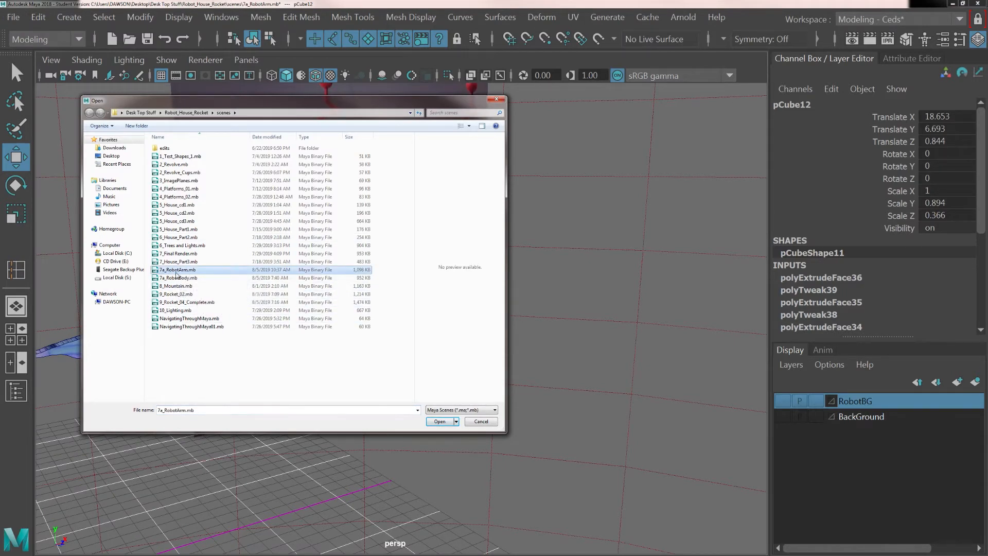
{"action": "left_click", "coordinate": [484, 425]}
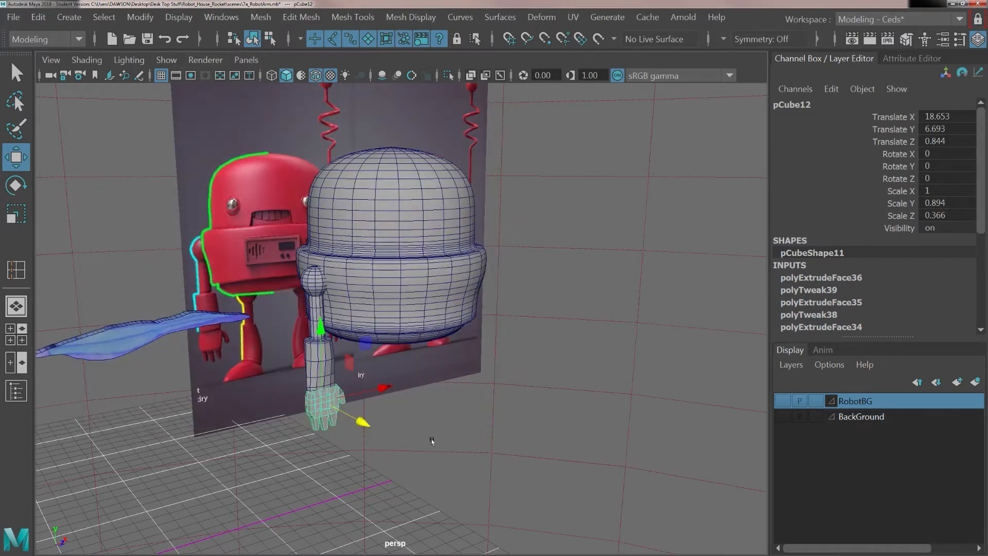
Step: Frame the robot hand mesh in the front view and display it as wireframe over the reference image
{"action": "scroll", "coordinate": [363, 440], "scroll_direction": "up", "scroll_amount": 5}
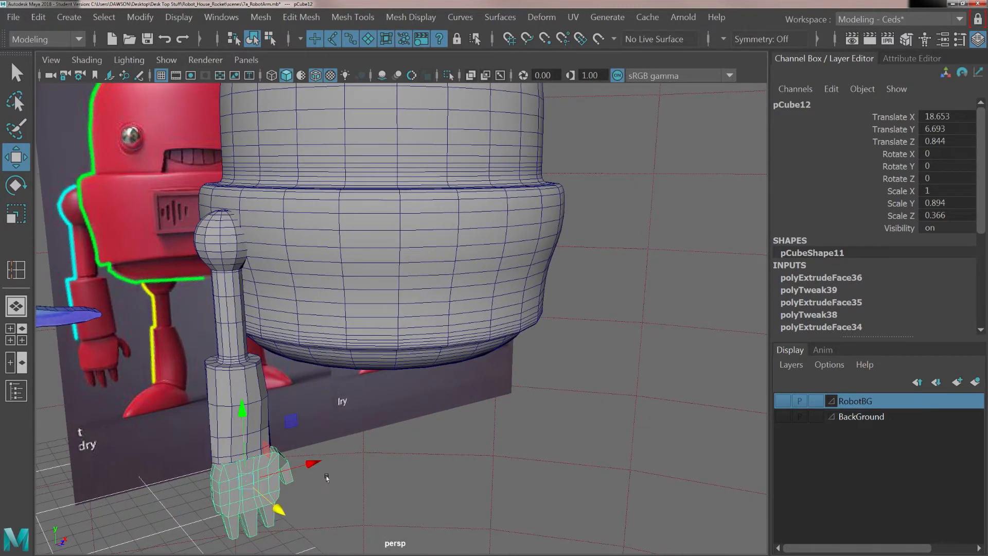
{"action": "left_click_drag", "start_coordinate": [326, 478], "coordinate": [427, 369], "text": "alt"}
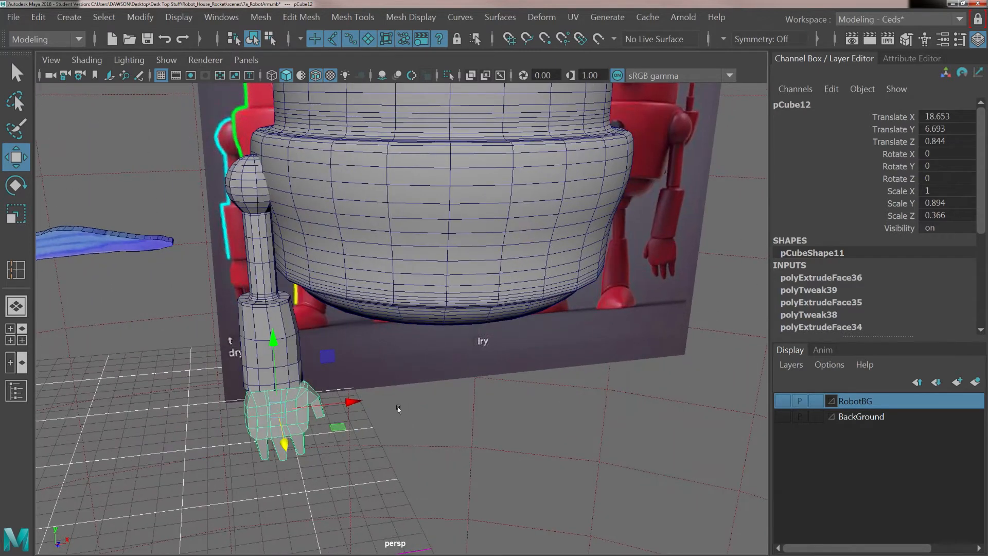
{"action": "key", "text": "f"}
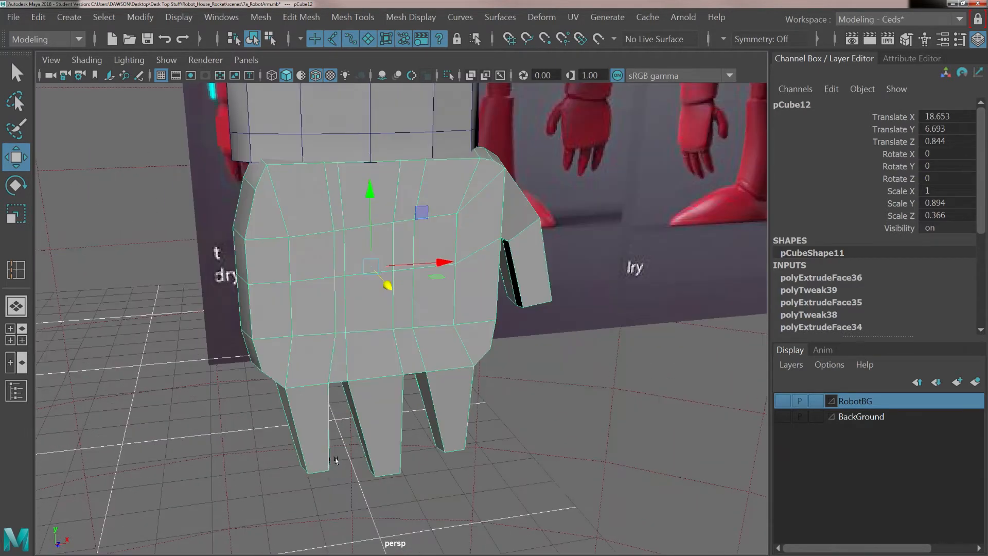
{"action": "left_click_drag", "start_coordinate": [429, 451], "coordinate": [407, 447], "text": "alt"}
{"action": "key", "text": "space"}
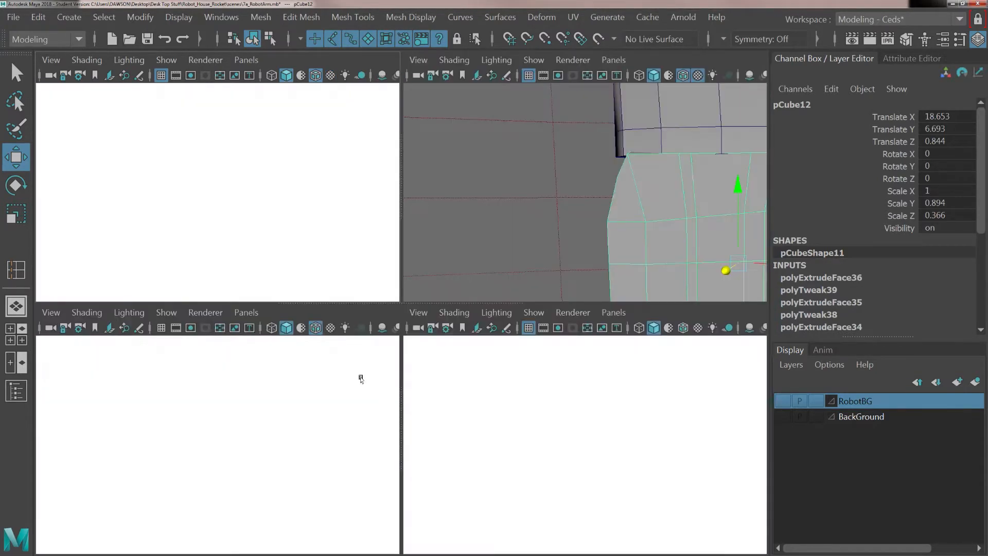
{"action": "key", "text": "space"}
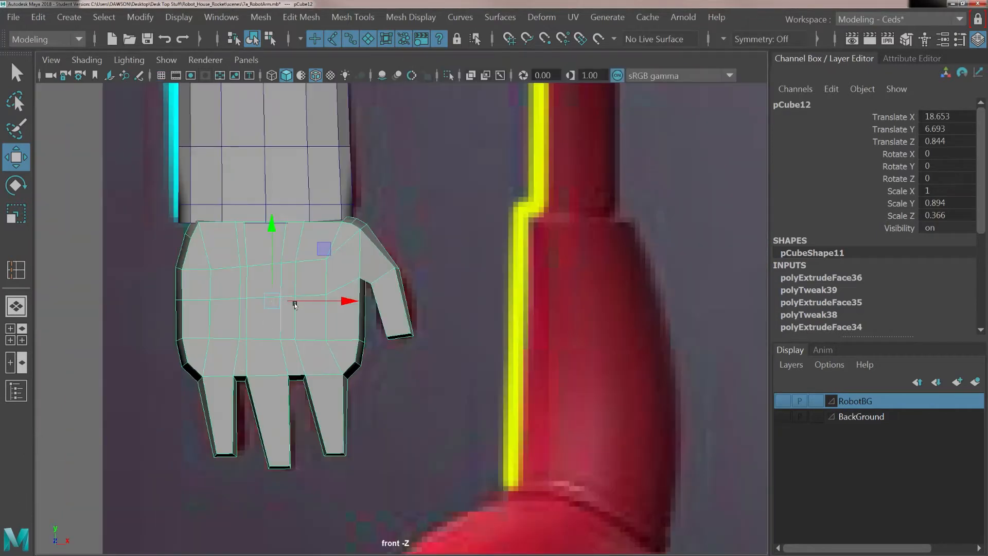
{"action": "scroll", "coordinate": [296, 306], "scroll_direction": "up", "scroll_amount": 3}
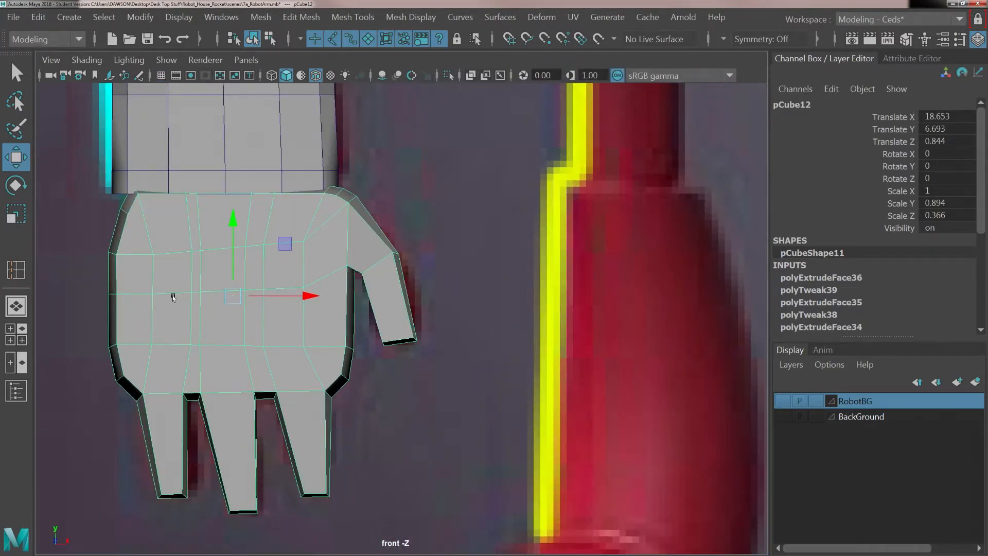
{"action": "key", "text": "4"}
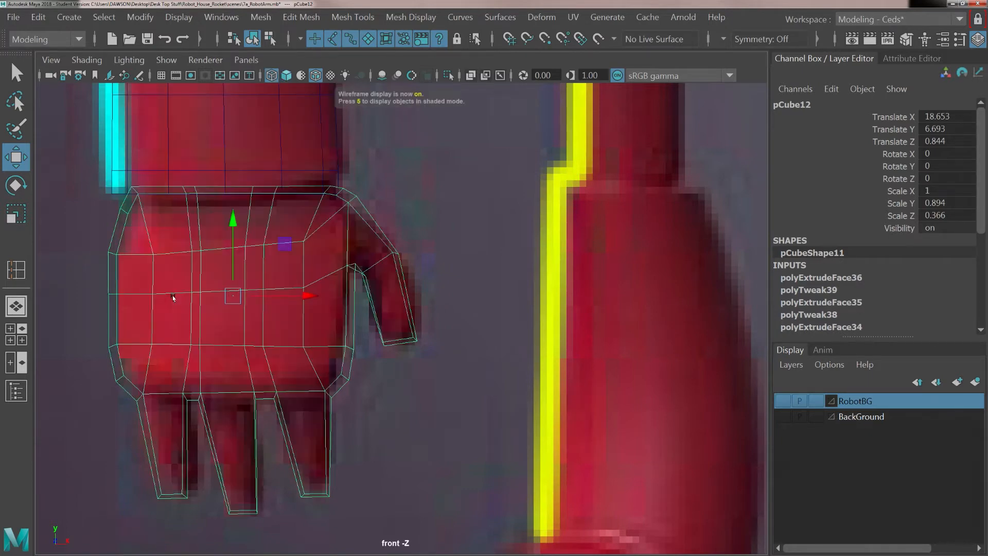
{"action": "scroll", "coordinate": [148, 302], "scroll_direction": "up", "scroll_amount": 1}
{"action": "middle_click_drag", "start_coordinate": [132, 265], "coordinate": [238, 227], "text": "alt"}
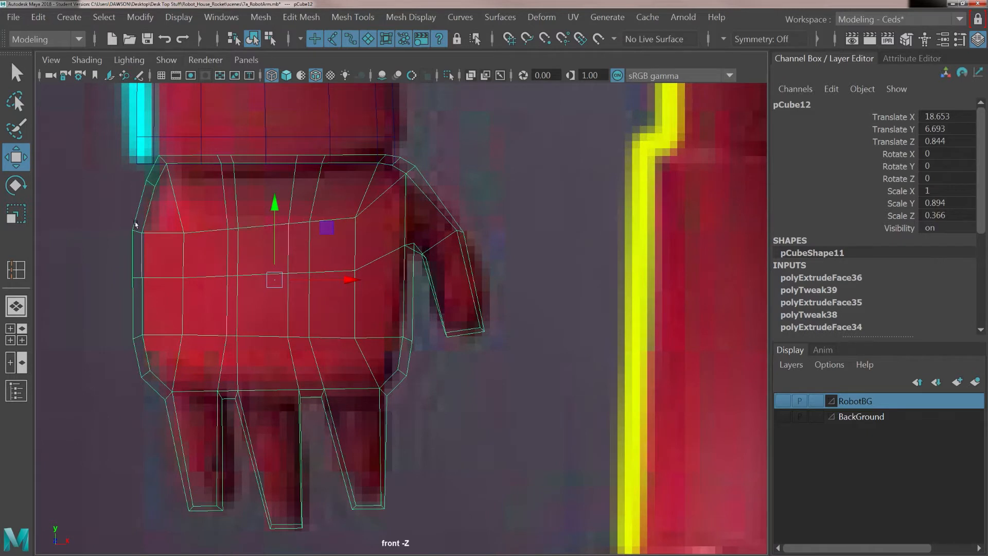
Step: Lower the hand's upper corner vertices on the side opposite the thumb to match the reference image
{"action": "right_click_drag", "start_coordinate": [171, 209], "coordinate": [121, 133]}
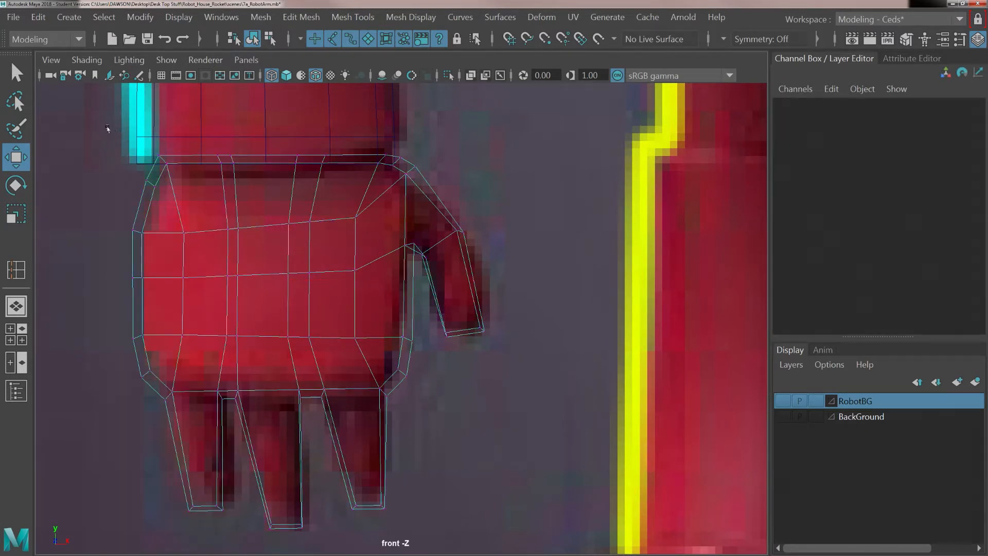
{"action": "left_click_drag", "start_coordinate": [108, 129], "coordinate": [174, 200]}
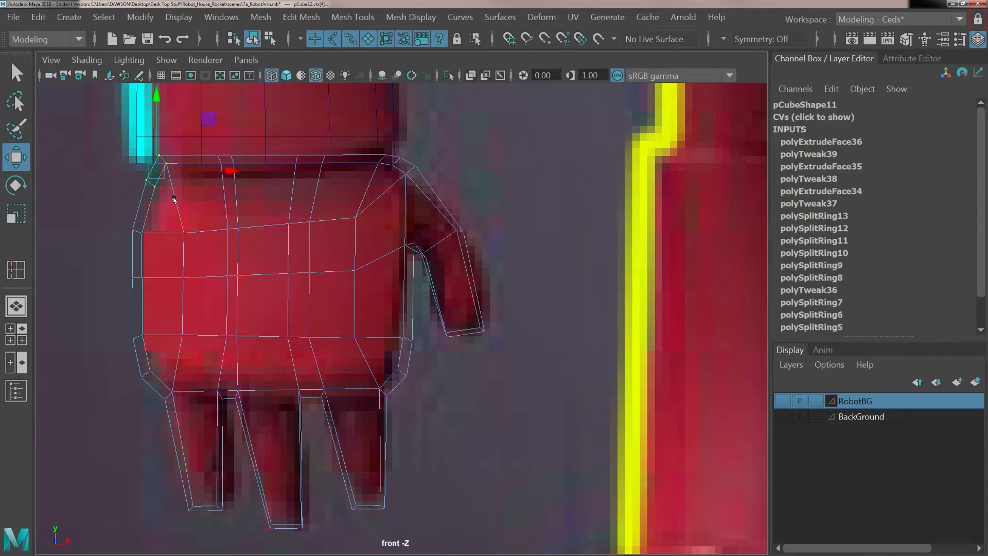
{"action": "key", "text": "b"}
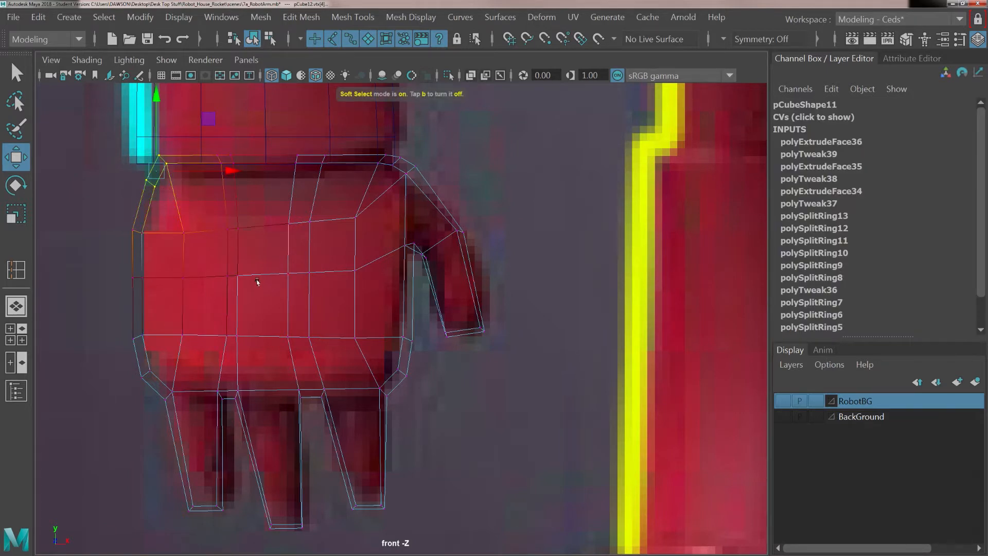
{"action": "key", "text": "b"}
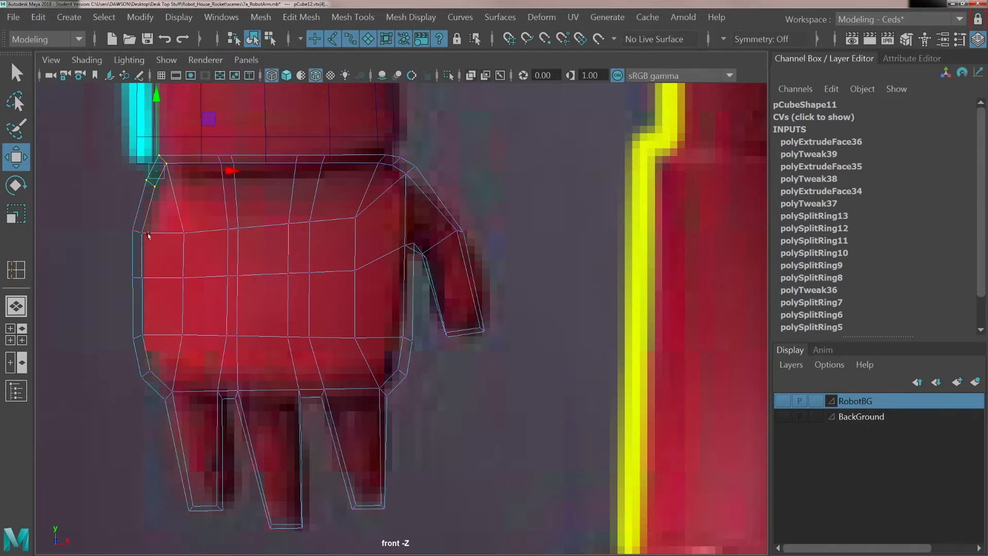
{"action": "key", "text": "b"}
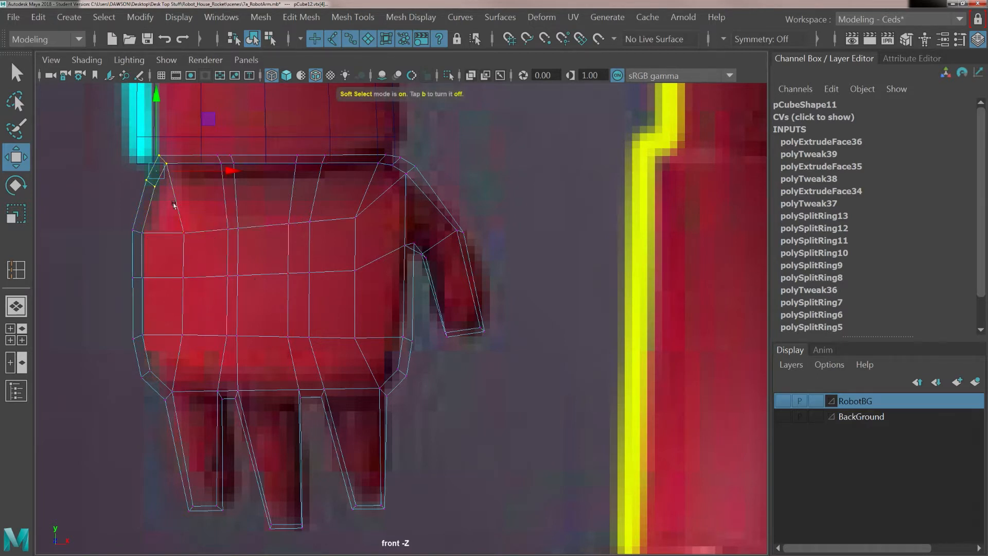
{"action": "left_click_drag", "start_coordinate": [153, 169], "coordinate": [152, 186]}
Step: Move the vertices along the palm's outer side, opposite the thumb, inward to the reference hand's edge
{"action": "left_click_drag", "start_coordinate": [120, 223], "coordinate": [151, 382]}
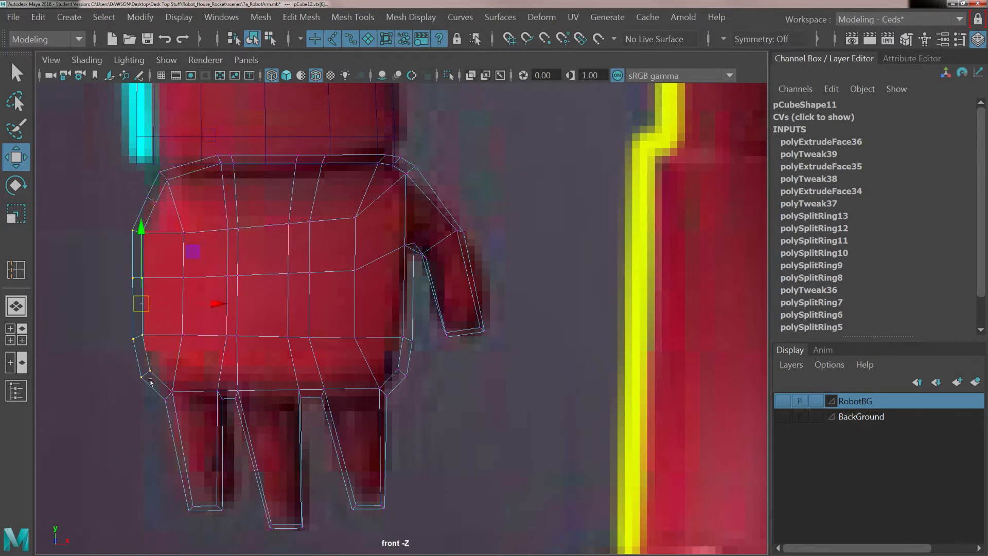
{"action": "left_click", "coordinate": [174, 302]}
{"action": "middle_click_drag", "start_coordinate": [135, 304], "coordinate": [141, 303]}
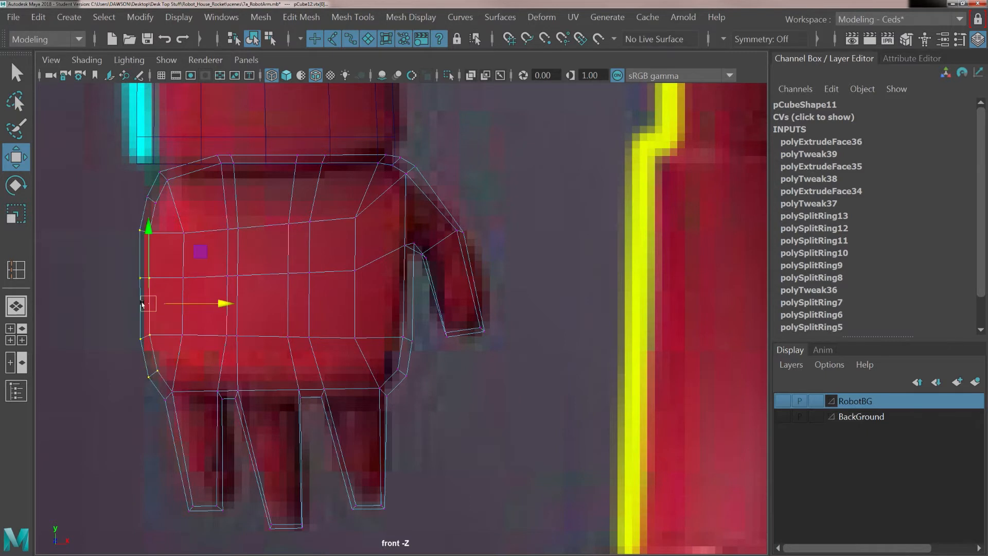
{"action": "left_click_drag", "start_coordinate": [173, 302], "coordinate": [177, 304]}
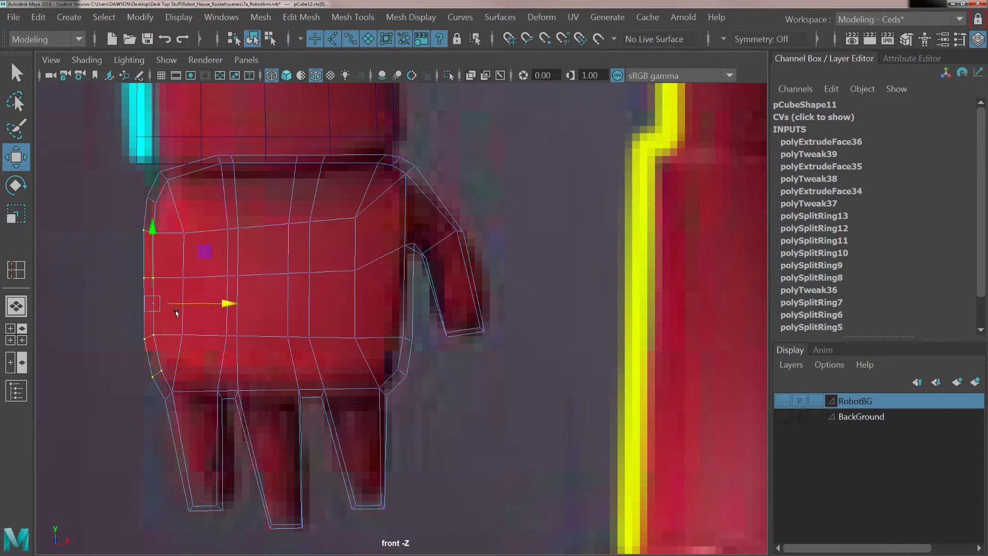
{"action": "left_click_drag", "start_coordinate": [140, 364], "coordinate": [155, 381]}
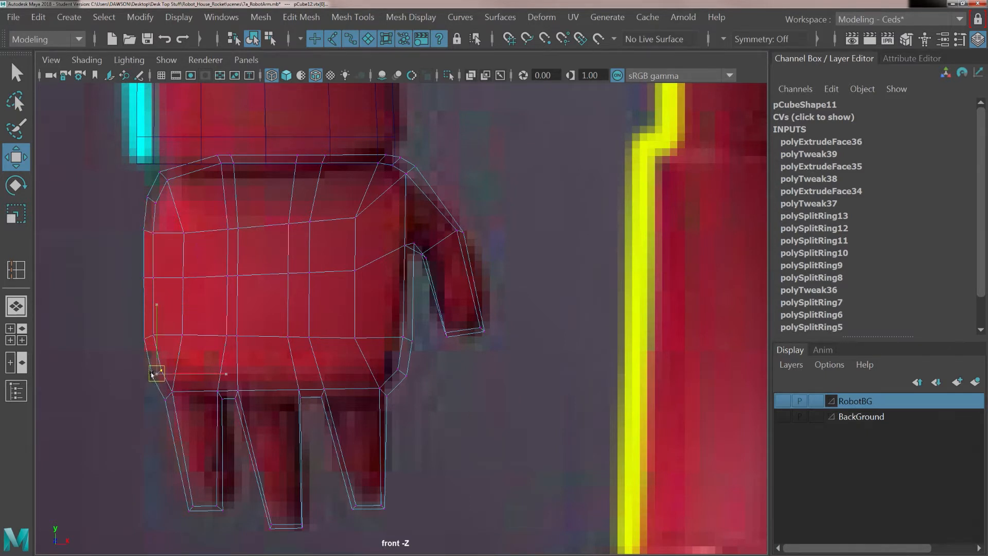
Step: Lower the vertices along the hand's wrist edge up to the thumb base to follow the reference's rounded top
{"action": "left_click_drag", "start_coordinate": [138, 160], "coordinate": [175, 192]}
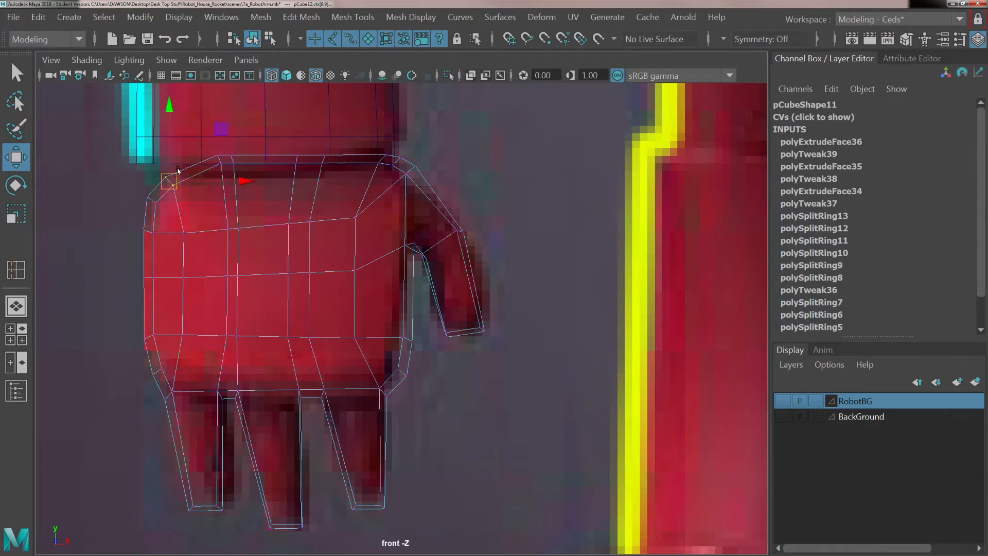
{"action": "left_click_drag", "start_coordinate": [206, 146], "coordinate": [247, 188]}
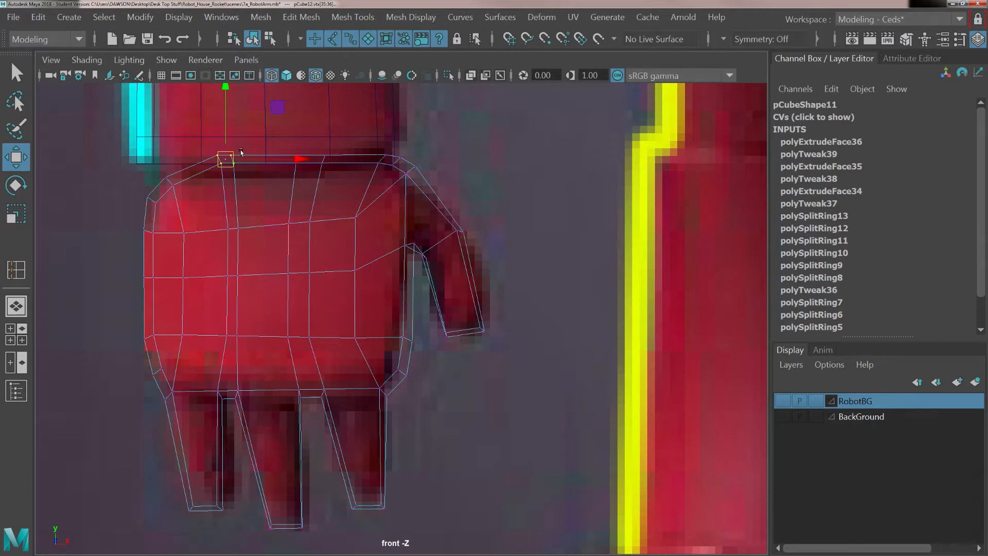
{"action": "left_click_drag", "start_coordinate": [222, 124], "coordinate": [334, 182]}
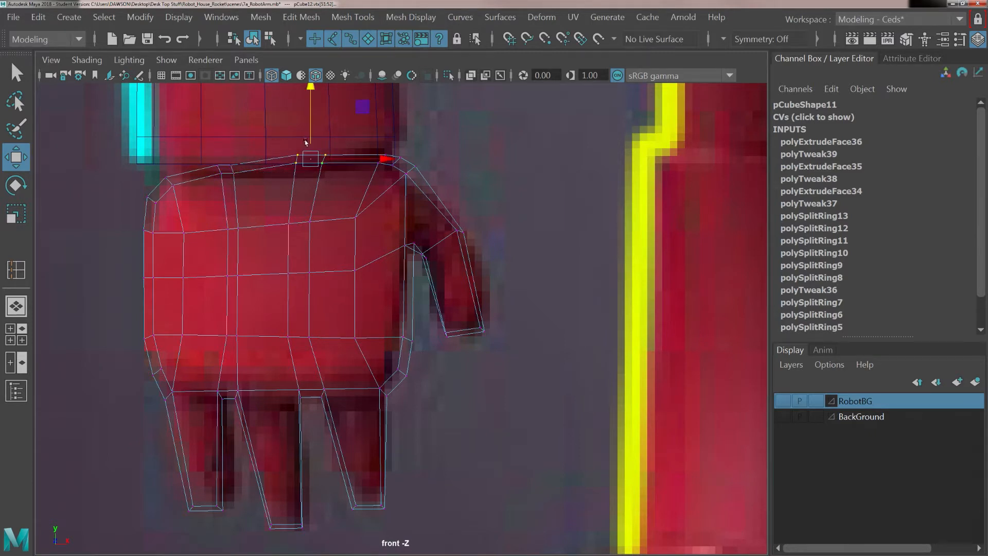
{"action": "left_click_drag", "start_coordinate": [303, 124], "coordinate": [396, 175]}
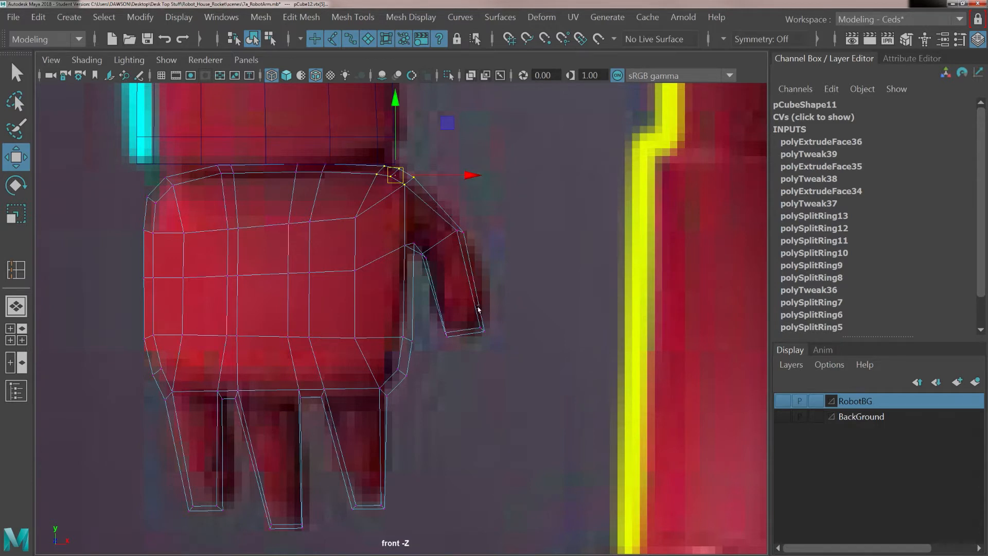
Step: Adjust the vertices at the thumb's outer knuckle and tip to fit the thumb in the reference image
{"action": "right_click_drag", "start_coordinate": [434, 309], "coordinate": [491, 311], "text": "alt"}
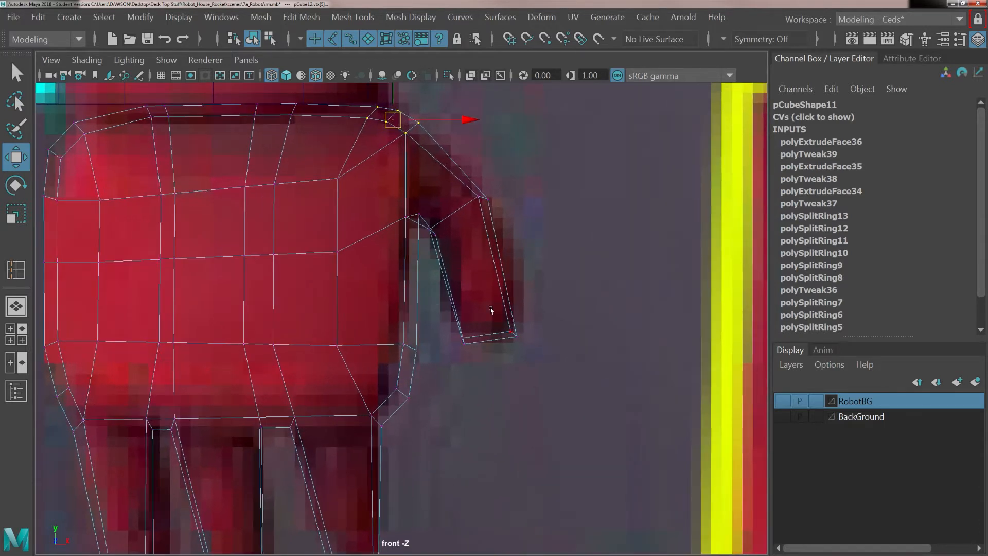
{"action": "left_click_drag", "start_coordinate": [442, 144], "coordinate": [409, 108]}
{"action": "left_click", "coordinate": [483, 194]}
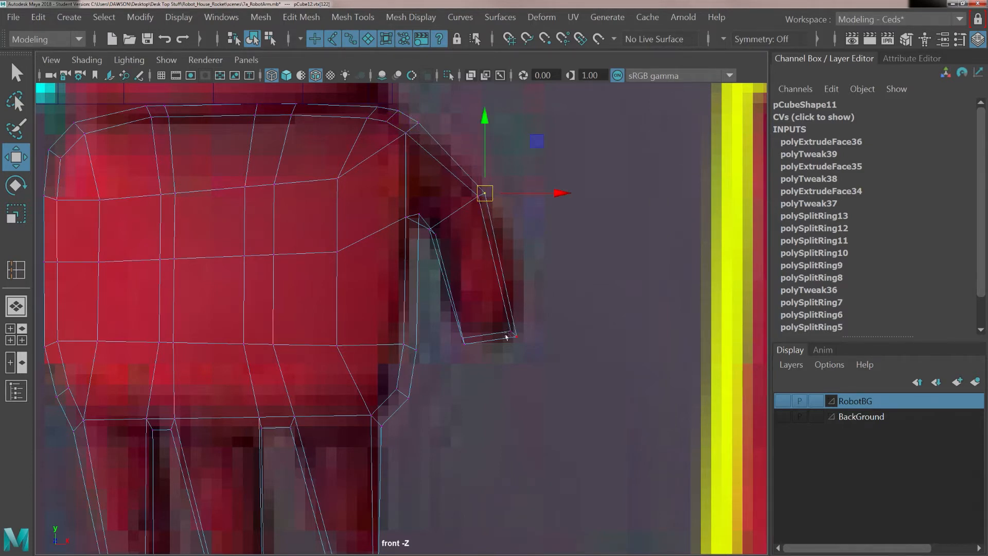
{"action": "left_click_drag", "start_coordinate": [480, 353], "coordinate": [453, 347]}
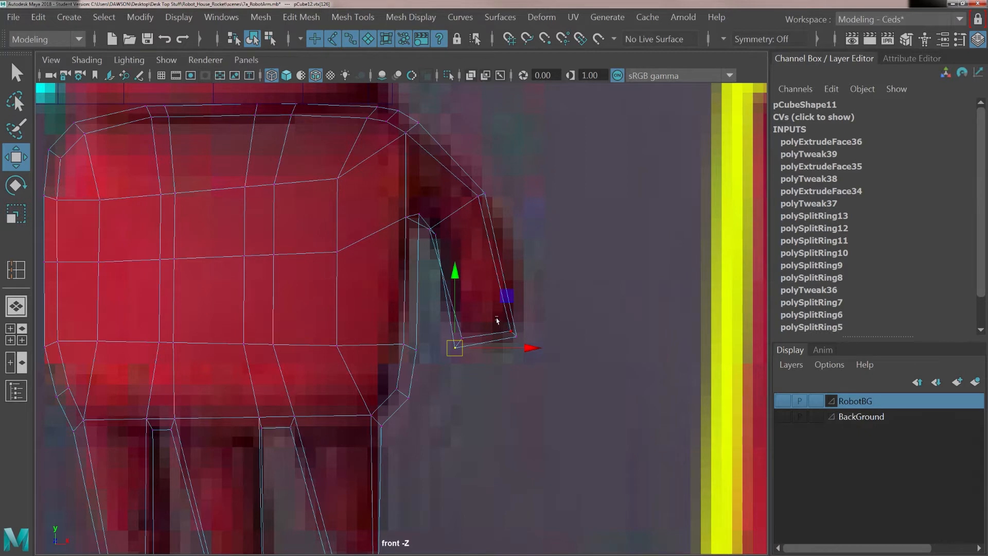
{"action": "left_click_drag", "start_coordinate": [497, 321], "coordinate": [521, 343]}
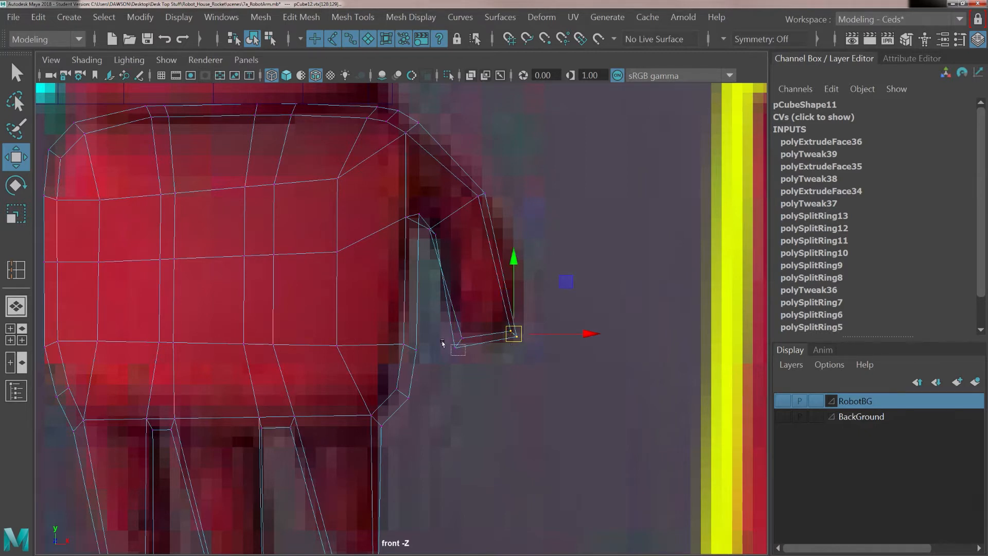
{"action": "left_click_drag", "start_coordinate": [443, 344], "coordinate": [444, 344]}
Step: Reshape the thumb's inner side and pull the palm's lower side vertices beneath it inward to match the reference
{"action": "scroll", "coordinate": [445, 314], "scroll_direction": "up", "scroll_amount": 1}
{"action": "left_click_drag", "start_coordinate": [435, 213], "coordinate": [413, 224]}
{"action": "left_click", "coordinate": [416, 199]}
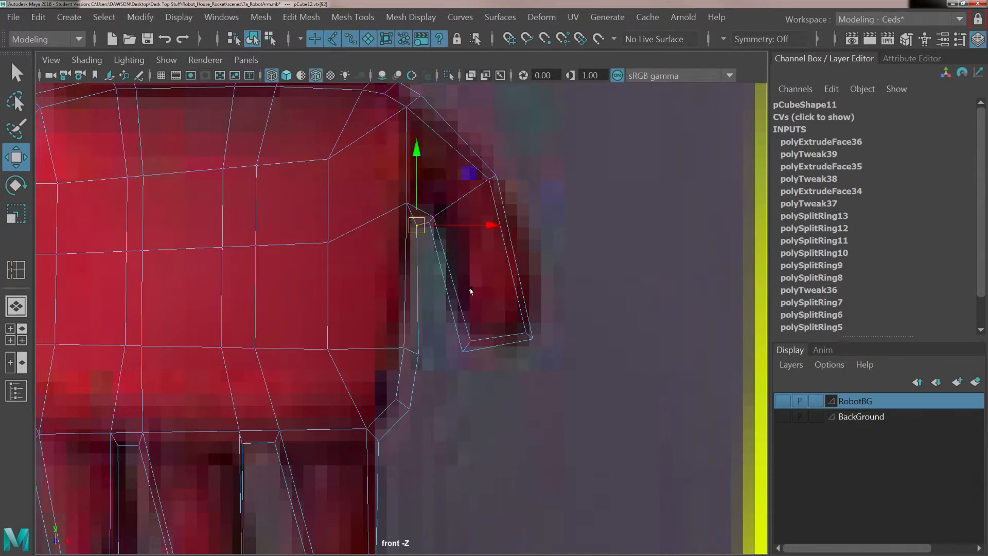
{"action": "left_click_drag", "start_coordinate": [461, 308], "coordinate": [462, 335]}
{"action": "left_click_drag", "start_coordinate": [420, 205], "coordinate": [441, 222]}
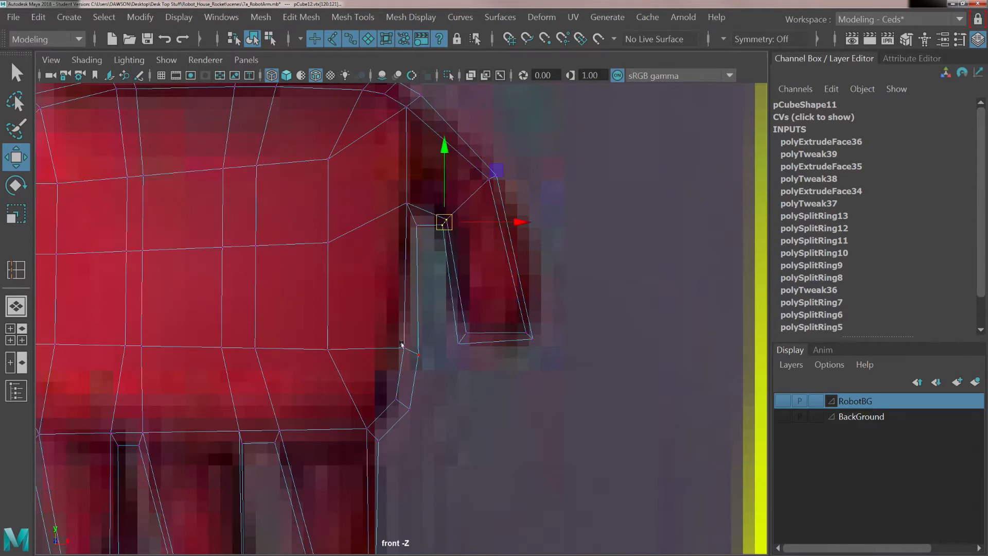
{"action": "left_click_drag", "start_coordinate": [395, 336], "coordinate": [440, 433]}
{"action": "left_click_drag", "start_coordinate": [402, 377], "coordinate": [392, 378]}
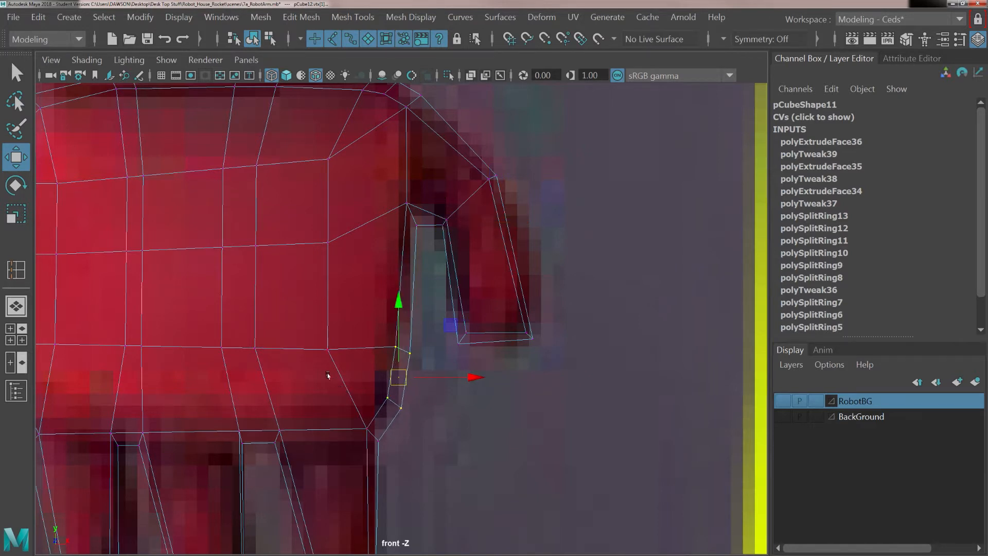
Step: Draw green Grease Pencil guide strokes across the bases of the three fingers
{"action": "middle_click_drag", "start_coordinate": [278, 408], "coordinate": [305, 290], "text": "alt"}
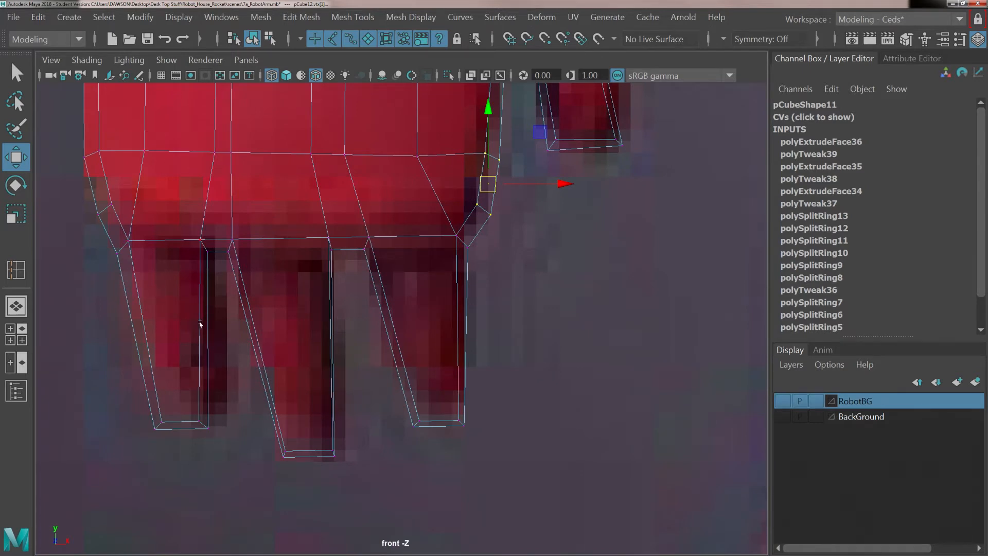
{"action": "left_click", "coordinate": [139, 75]}
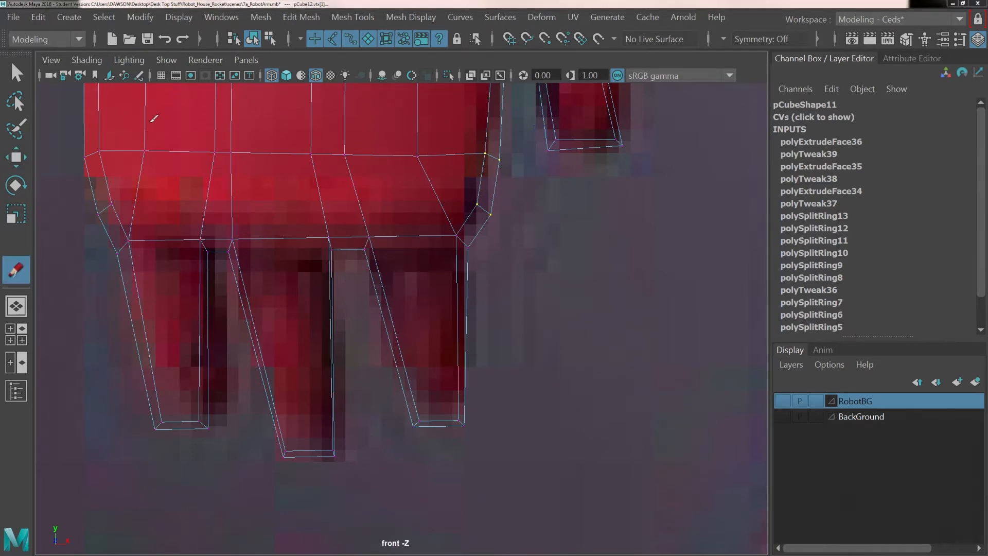
{"action": "mouse_move", "coordinate": [121, 274]}
{"action": "left_mouse_down"}
{"action": "mouse_move", "coordinate": [193, 255]}
{"action": "mouse_move", "coordinate": [237, 273]}
{"action": "mouse_move", "coordinate": [292, 257]}
{"action": "mouse_move", "coordinate": [330, 268]}
{"action": "mouse_move", "coordinate": [444, 255]}
{"action": "mouse_move", "coordinate": [465, 264]}
{"action": "left_mouse_up"}
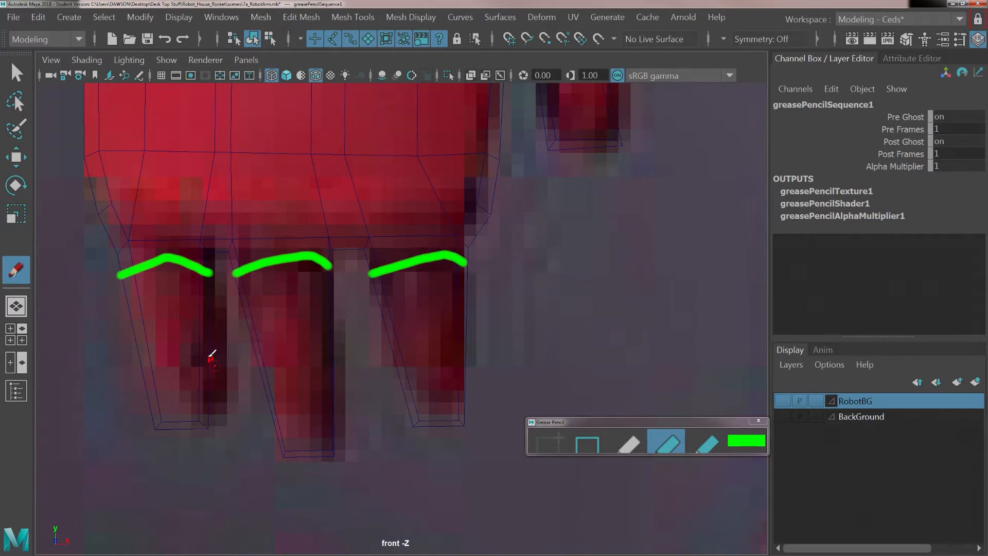
Step: Draw green Grease Pencil guide strokes across the middles and near the tips of the three fingers
{"action": "mouse_move", "coordinate": [134, 350]}
{"action": "left_mouse_down"}
{"action": "mouse_move", "coordinate": [278, 367]}
{"action": "mouse_move", "coordinate": [468, 350]}
{"action": "left_mouse_up"}
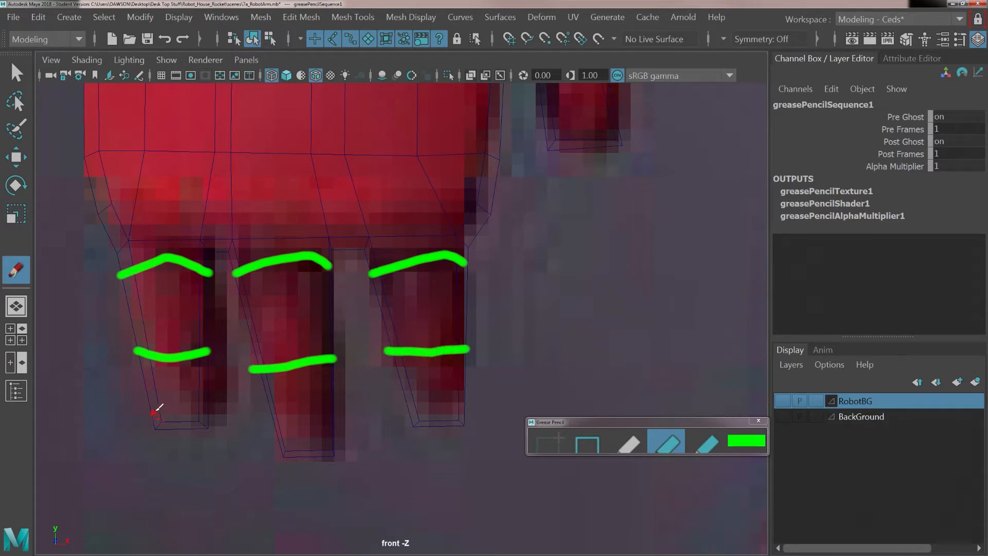
{"action": "left_click_drag", "start_coordinate": [150, 415], "coordinate": [199, 412]}
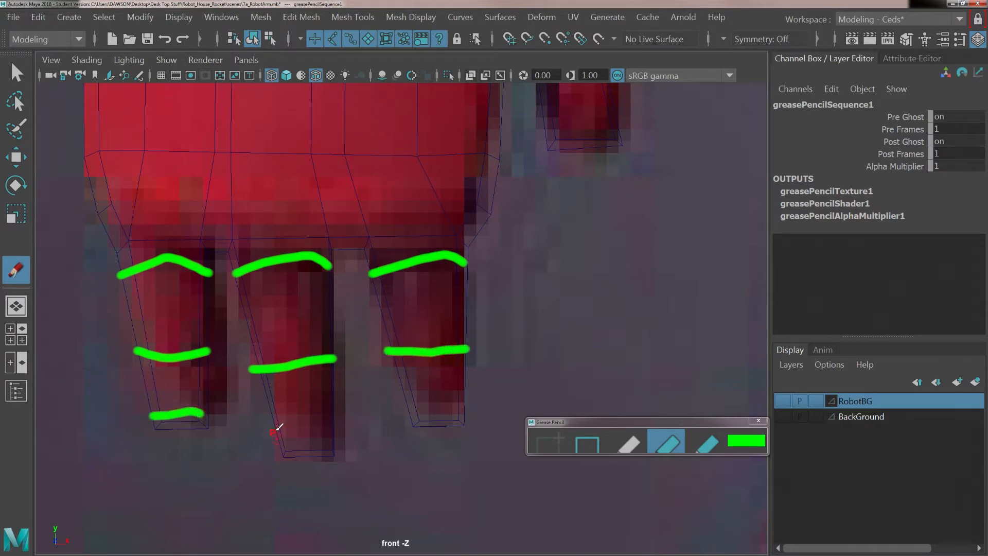
{"action": "left_click_drag", "start_coordinate": [274, 441], "coordinate": [334, 441]}
{"action": "left_click_drag", "start_coordinate": [403, 414], "coordinate": [467, 393]}
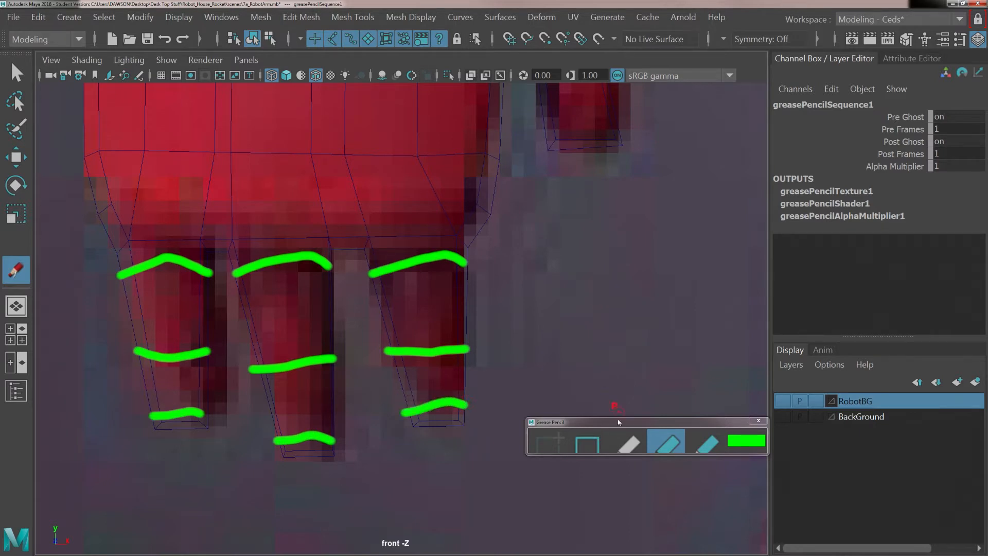
Step: Delete the Grease Pencil guide strokes and display the hand mesh smooth shaded with X-Ray
{"action": "left_click", "coordinate": [588, 440]}
{"action": "key", "text": "w"}
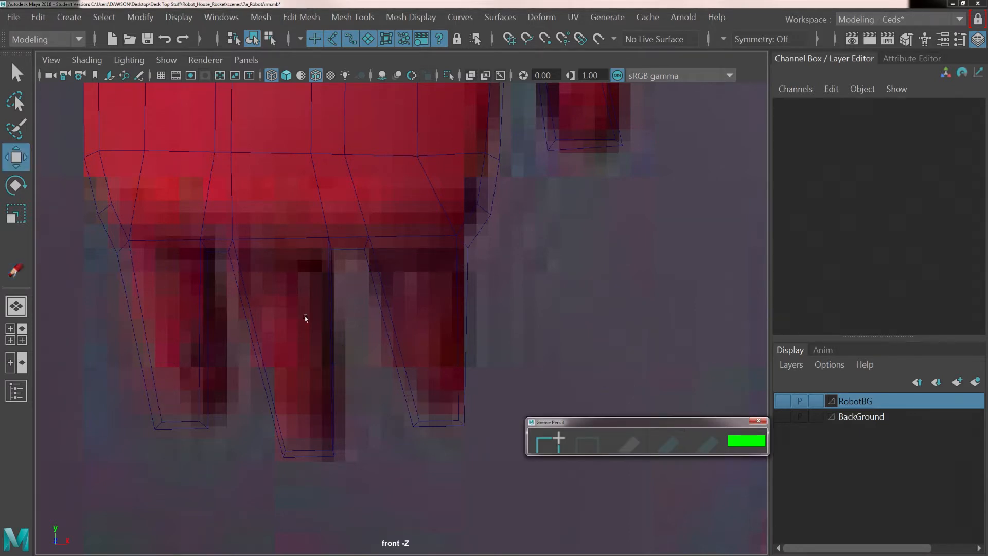
{"action": "left_click", "coordinate": [231, 258]}
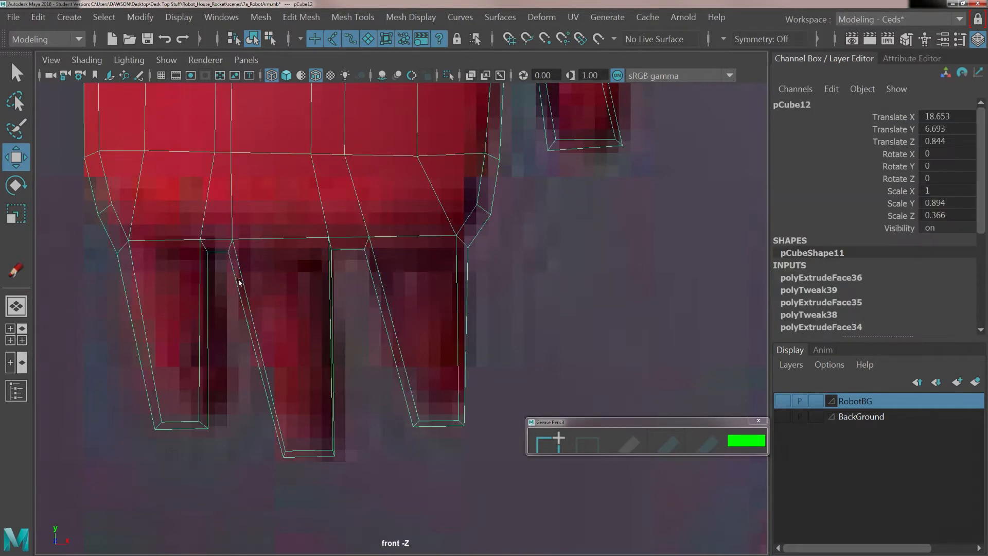
{"action": "key", "text": "5"}
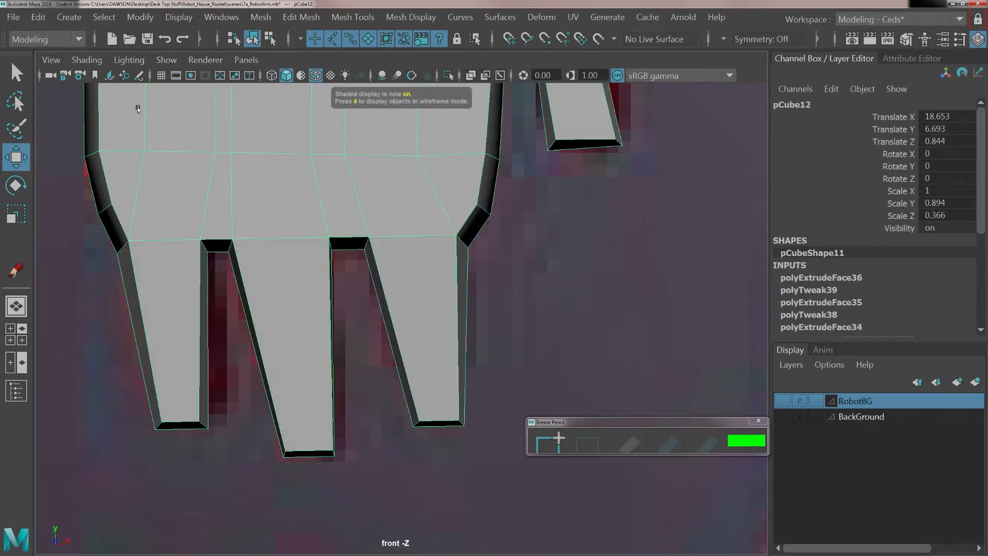
{"action": "left_click", "coordinate": [93, 62]}
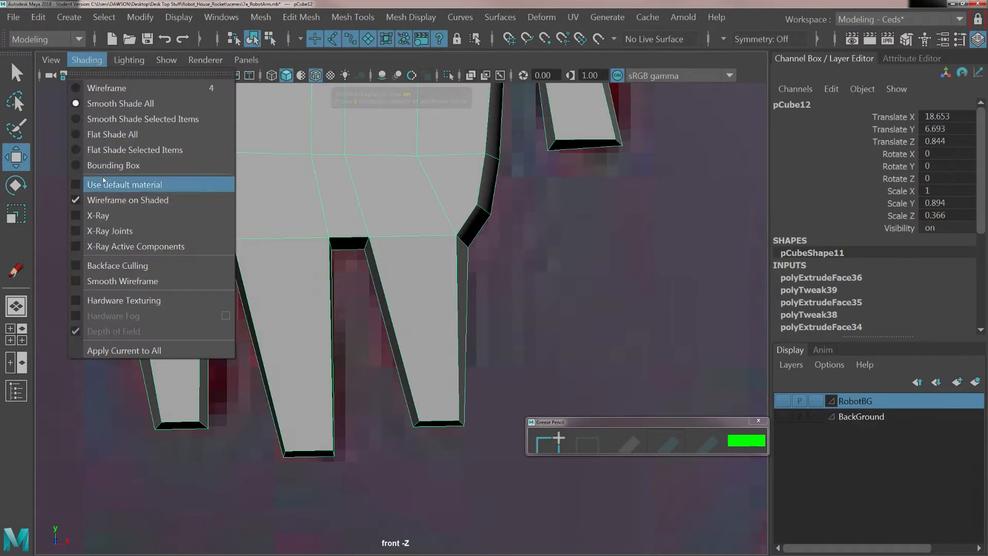
{"action": "left_click", "coordinate": [100, 215]}
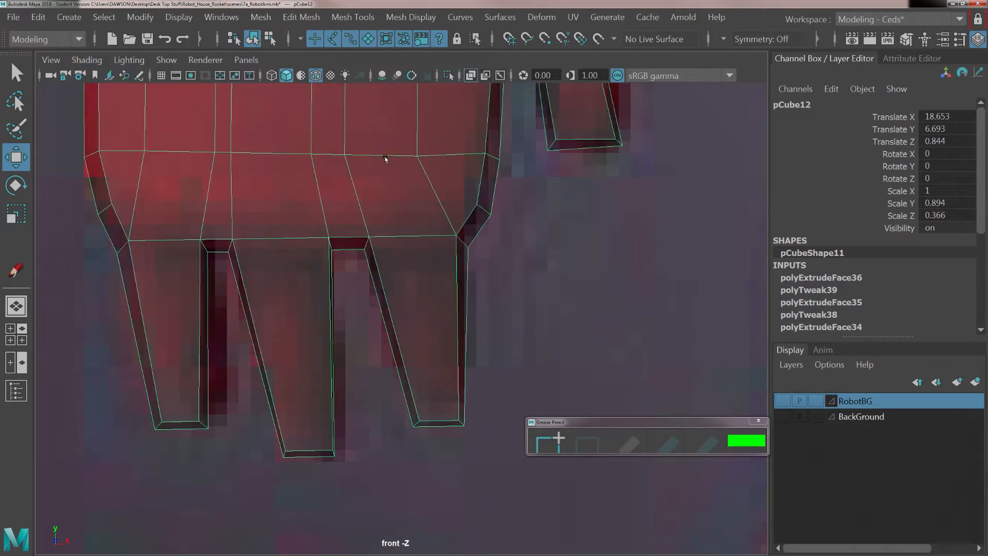
Step: Start the Insert Edge Loop tool with its settings reset to the defaults
{"action": "left_click", "coordinate": [372, 21]}
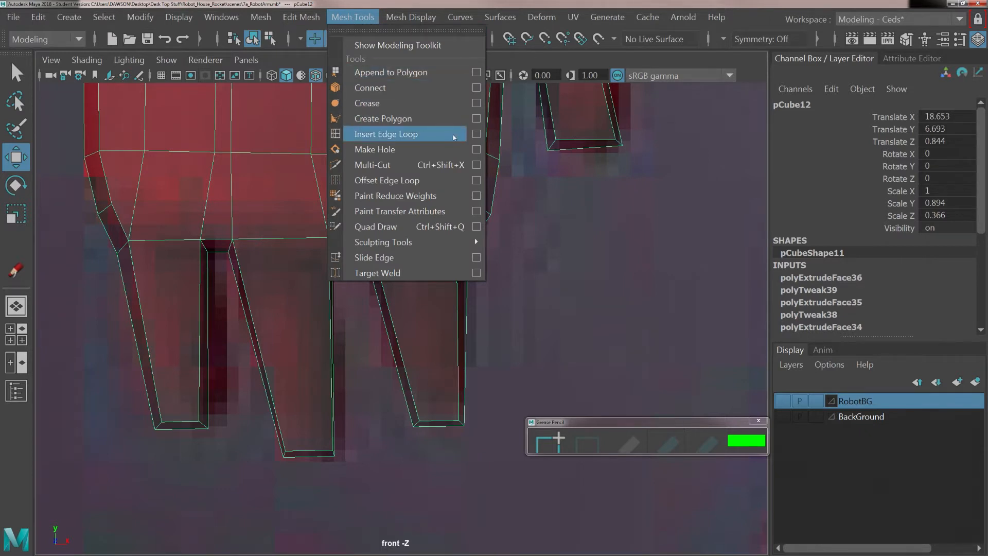
{"action": "left_click", "coordinate": [476, 134]}
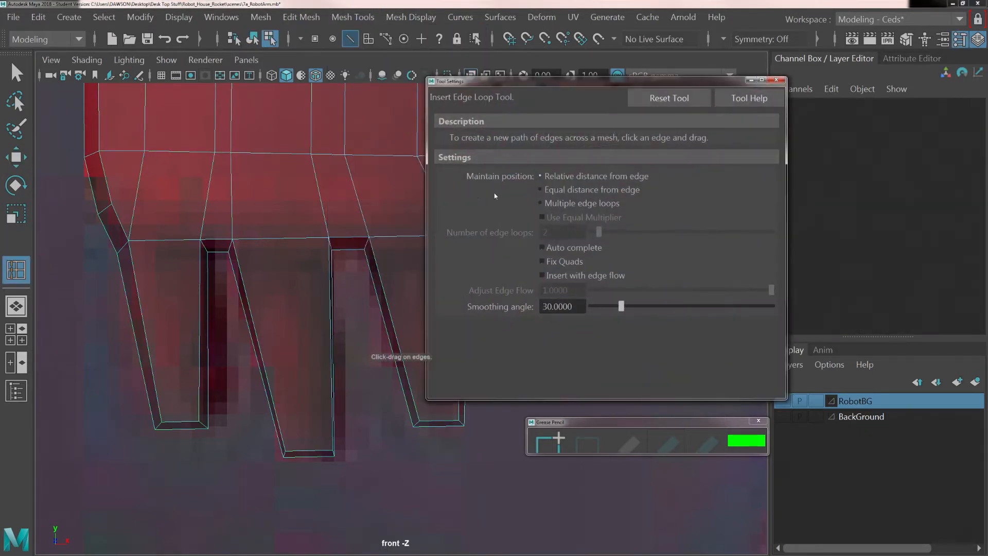
{"action": "left_click", "coordinate": [651, 103]}
{"action": "left_click", "coordinate": [652, 103]}
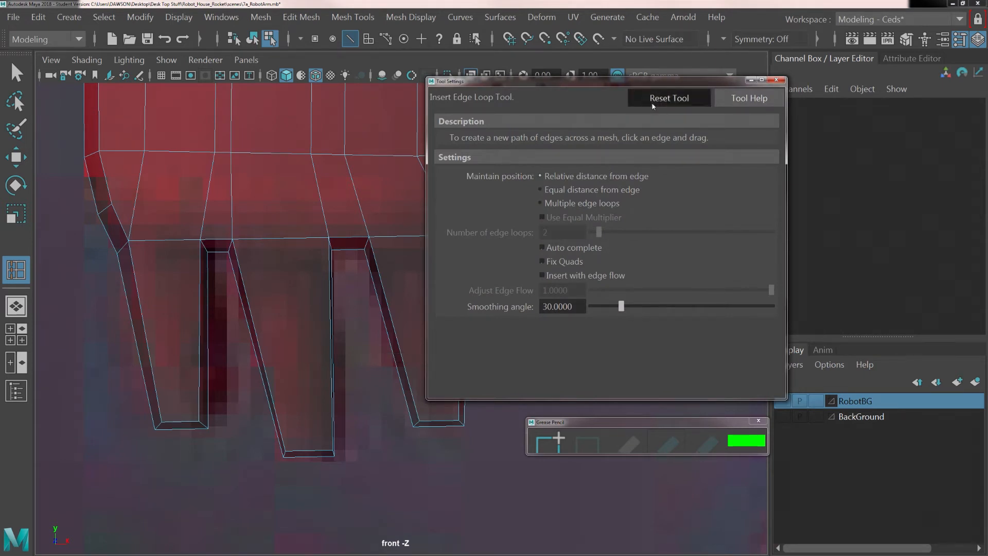
{"action": "left_click", "coordinate": [776, 80]}
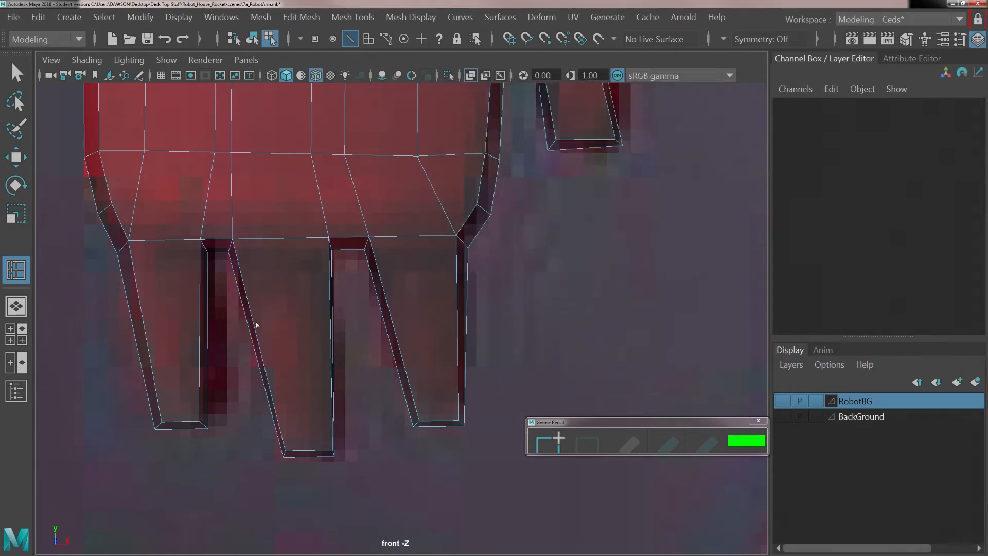
Step: Insert an edge loop just below the base of the leftmost finger and scale it down slightly
{"action": "left_click", "coordinate": [127, 252]}
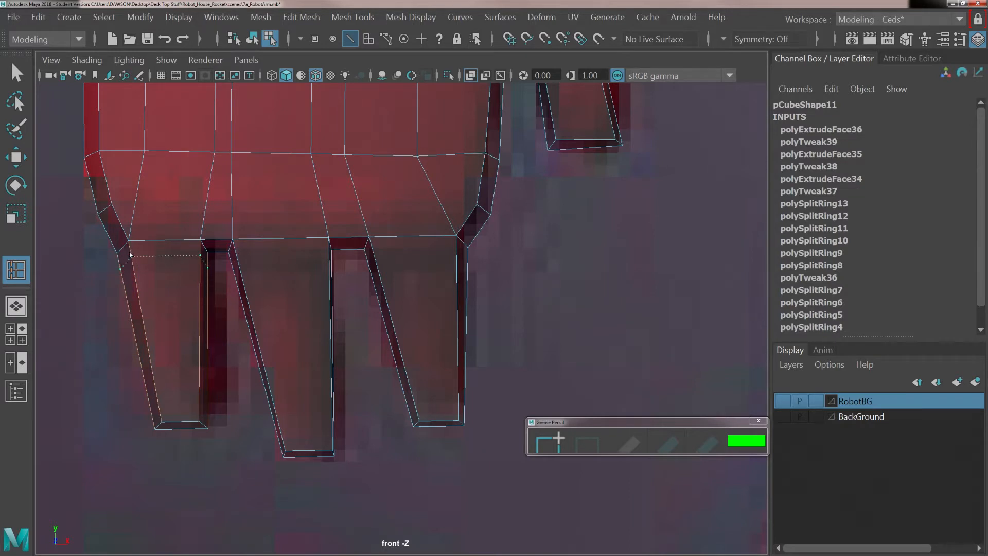
{"action": "left_click", "coordinate": [130, 253]}
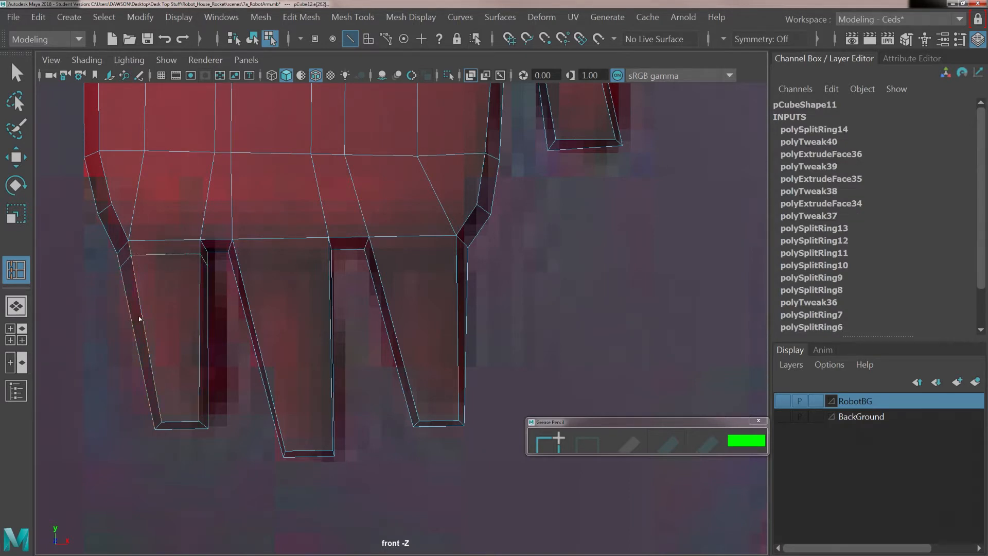
{"action": "key", "text": "r"}
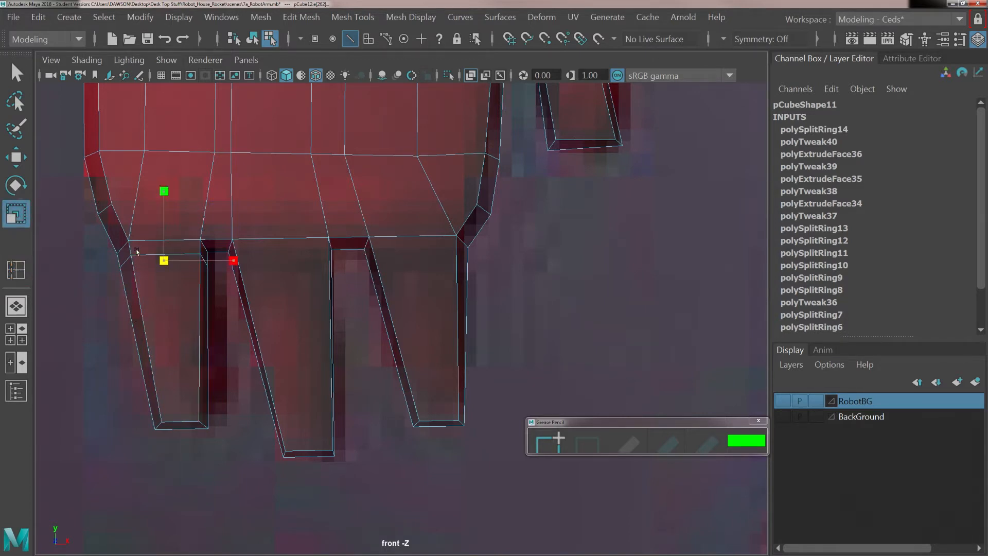
{"action": "double_click", "coordinate": [133, 248]}
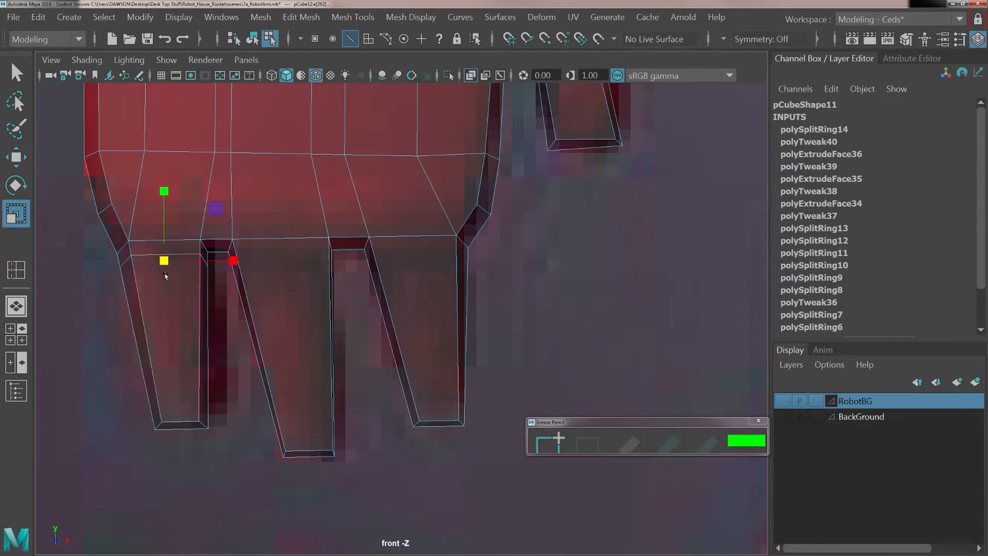
{"action": "left_click_drag", "start_coordinate": [157, 258], "coordinate": [145, 260]}
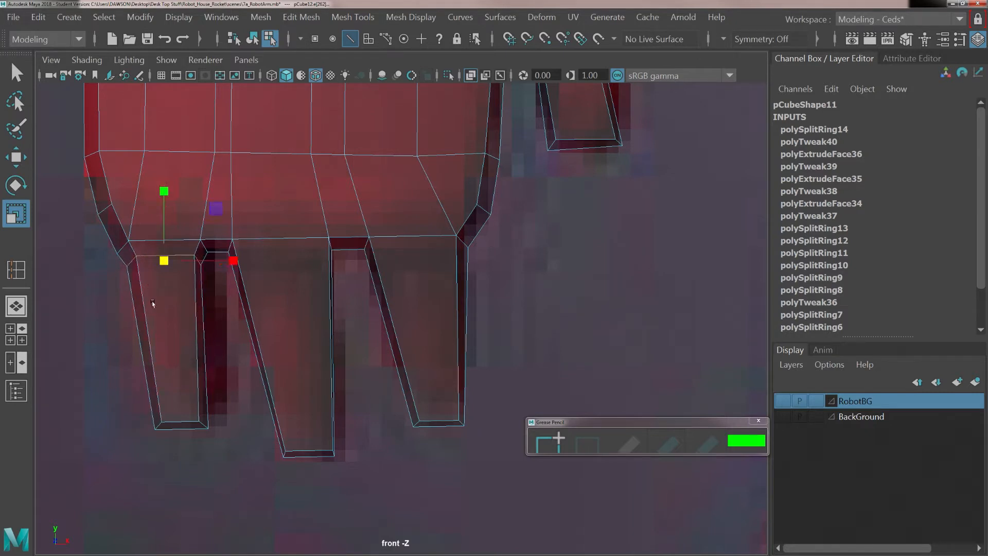
Step: Raise the leftmost finger's new edge loop until it sits just under the palm edge
{"action": "key", "text": "w"}
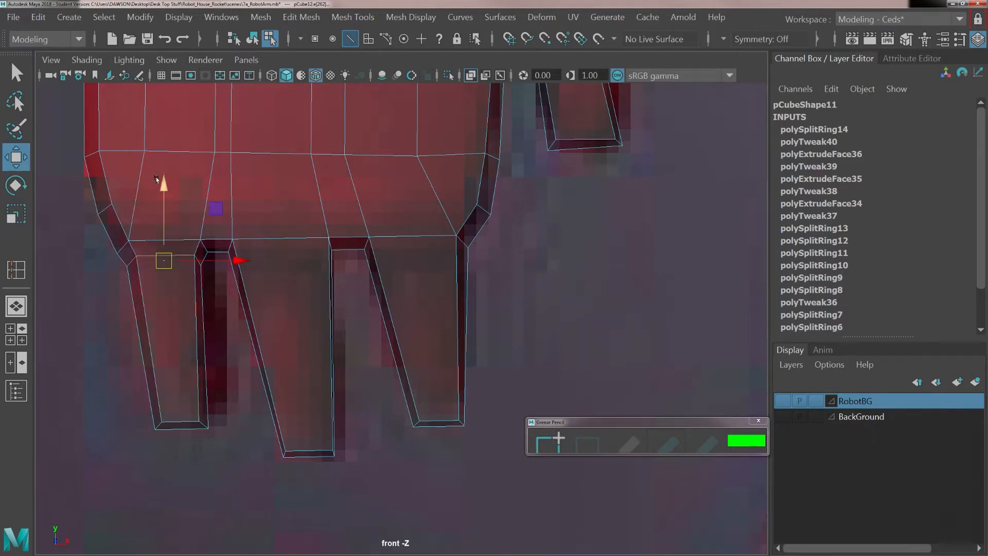
{"action": "left_click_drag", "start_coordinate": [157, 190], "coordinate": [158, 181]}
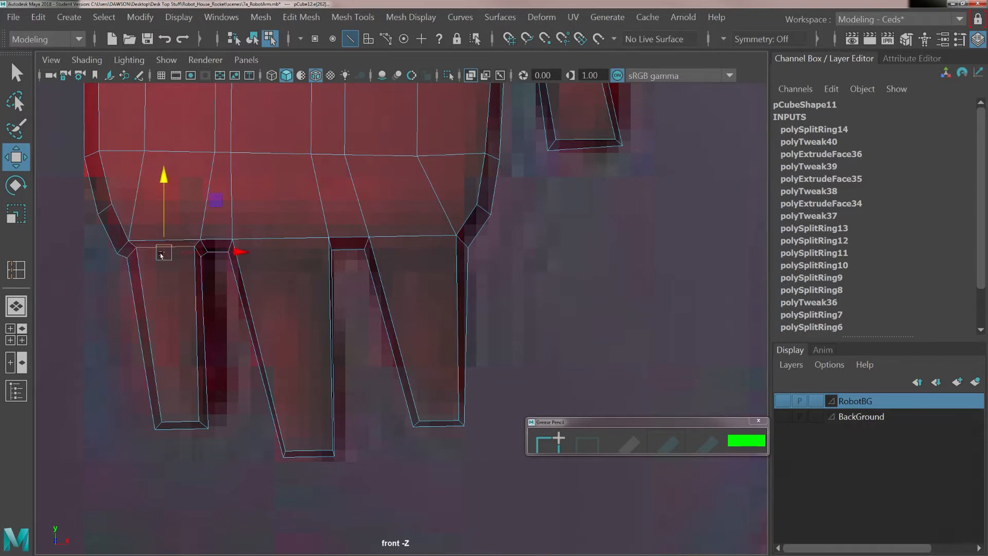
{"action": "left_click_drag", "start_coordinate": [160, 252], "coordinate": [162, 251]}
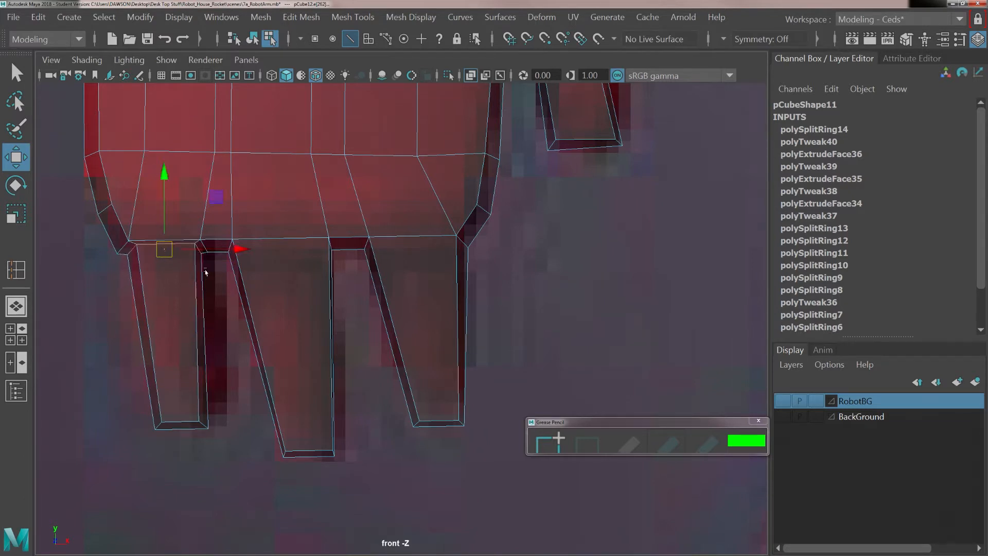
Step: Insert an edge loop near the base of the middle finger and scale it down slightly
{"action": "left_click", "coordinate": [18, 270]}
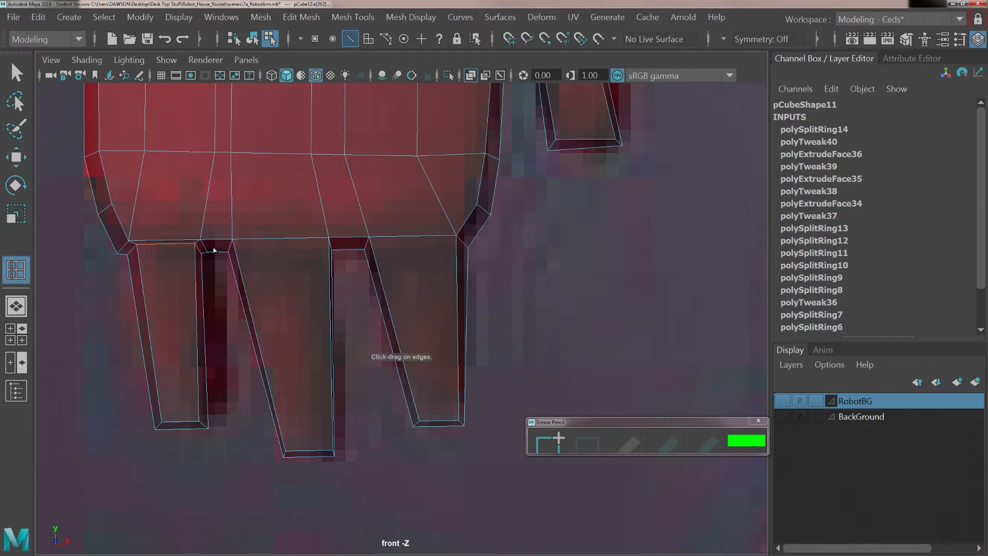
{"action": "left_click", "coordinate": [234, 256]}
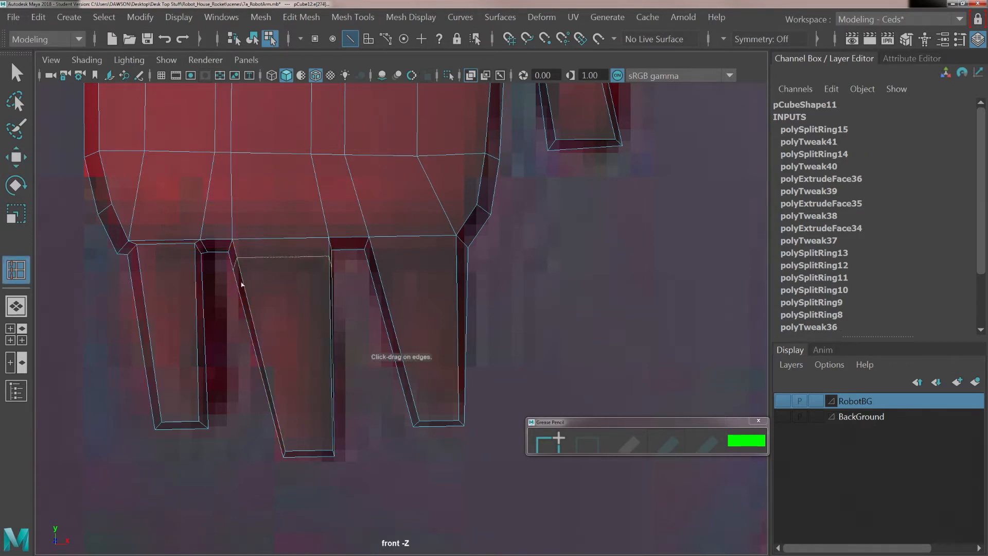
{"action": "key", "text": "r"}
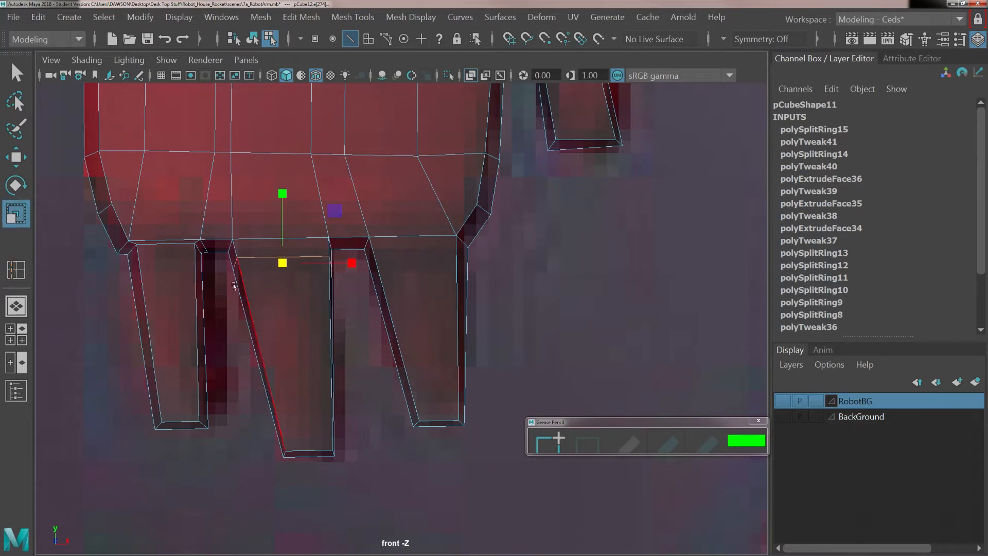
{"action": "left_click_drag", "start_coordinate": [275, 261], "coordinate": [264, 259]}
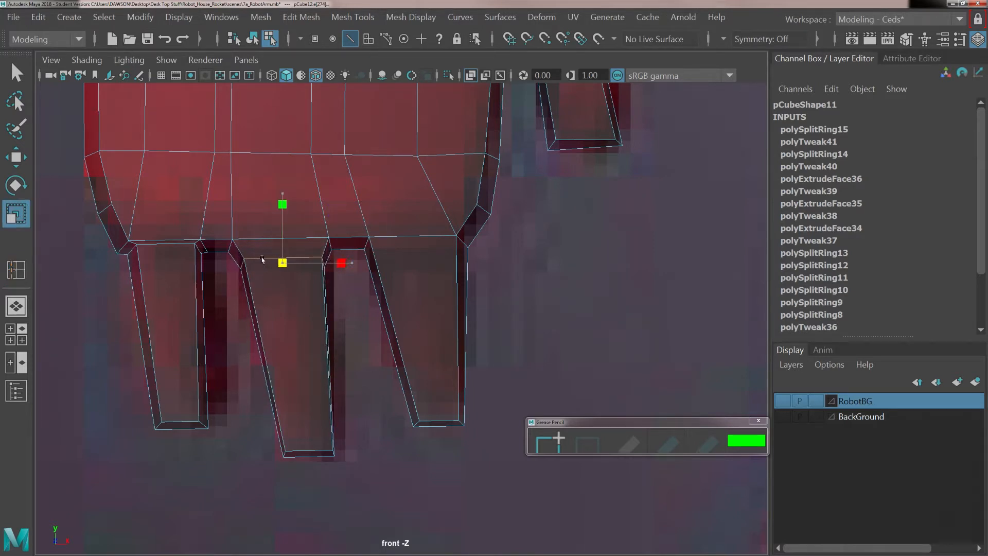
Step: Raise the middle finger's new edge loop until it sits just under the palm edge
{"action": "key", "text": "w"}
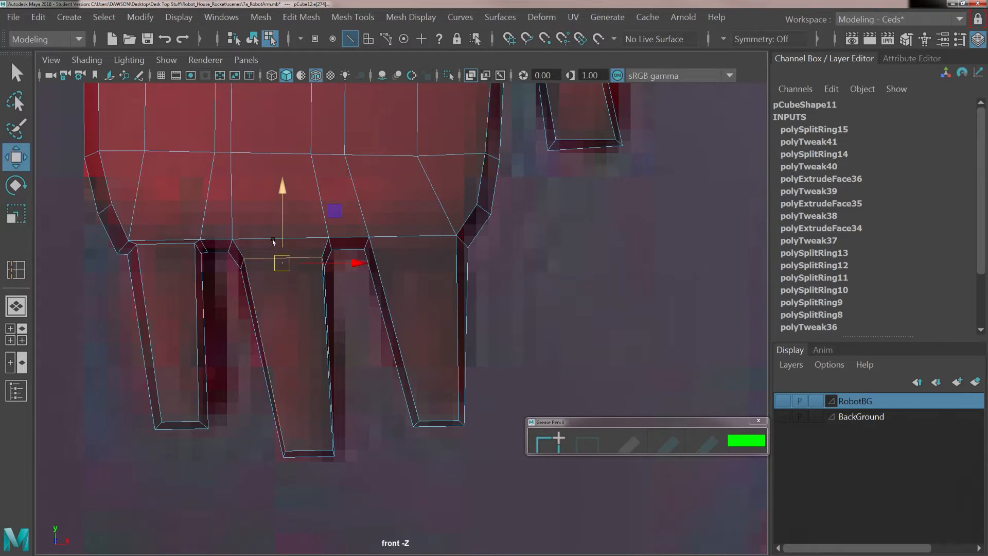
{"action": "left_click_drag", "start_coordinate": [275, 232], "coordinate": [269, 218]}
{"action": "left_click_drag", "start_coordinate": [280, 251], "coordinate": [280, 246]}
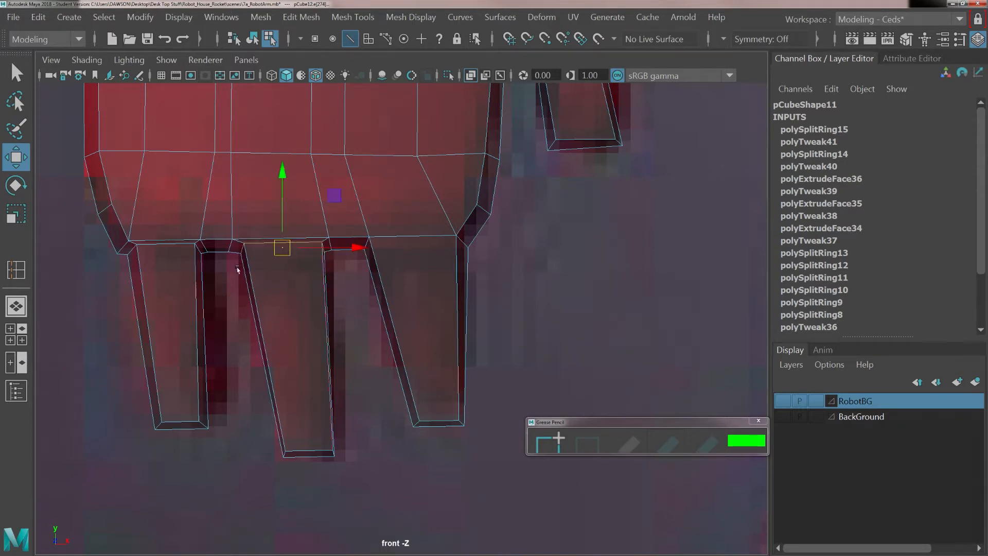
Step: Insert an edge loop at the rightmost finger's base, then shrink it and raise it close to the palm edge
{"action": "left_click", "coordinate": [19, 273]}
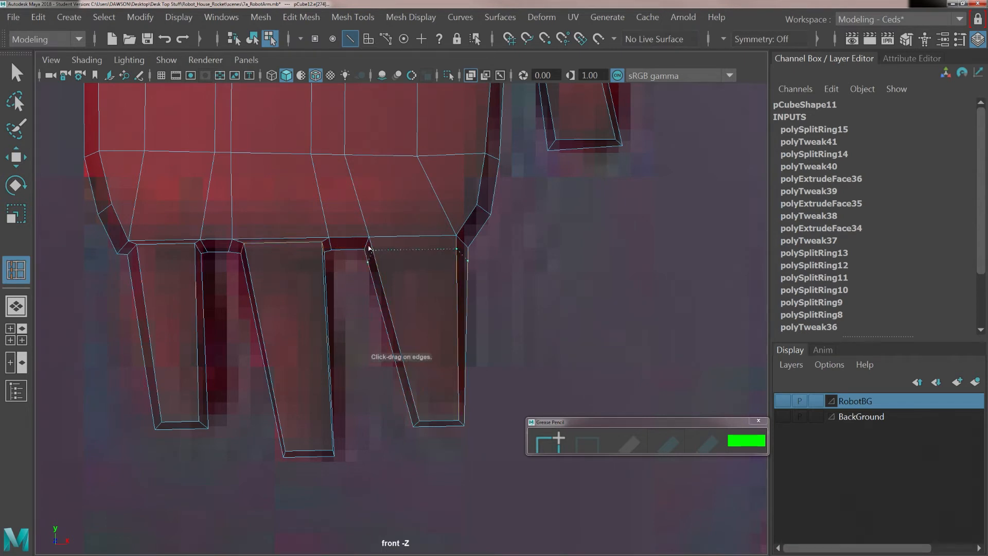
{"action": "left_click", "coordinate": [371, 251], "text": "ctrl"}
{"action": "key", "text": "r"}
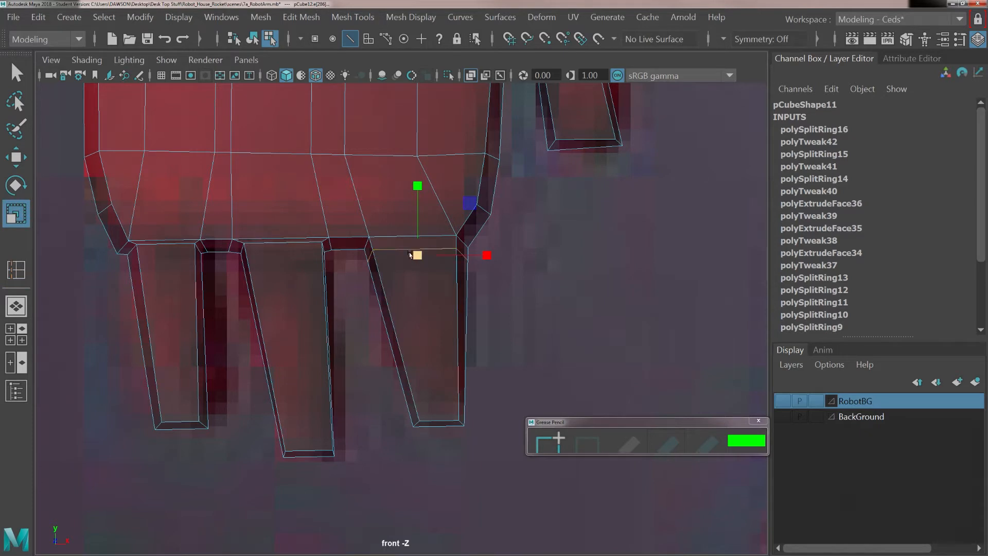
{"action": "mouse_move", "coordinate": [415, 255]}
{"action": "left_mouse_down"}
{"action": "mouse_move", "coordinate": [397, 251]}
{"action": "mouse_move", "coordinate": [406, 240]}
{"action": "left_mouse_up"}
{"action": "key", "text": "w"}
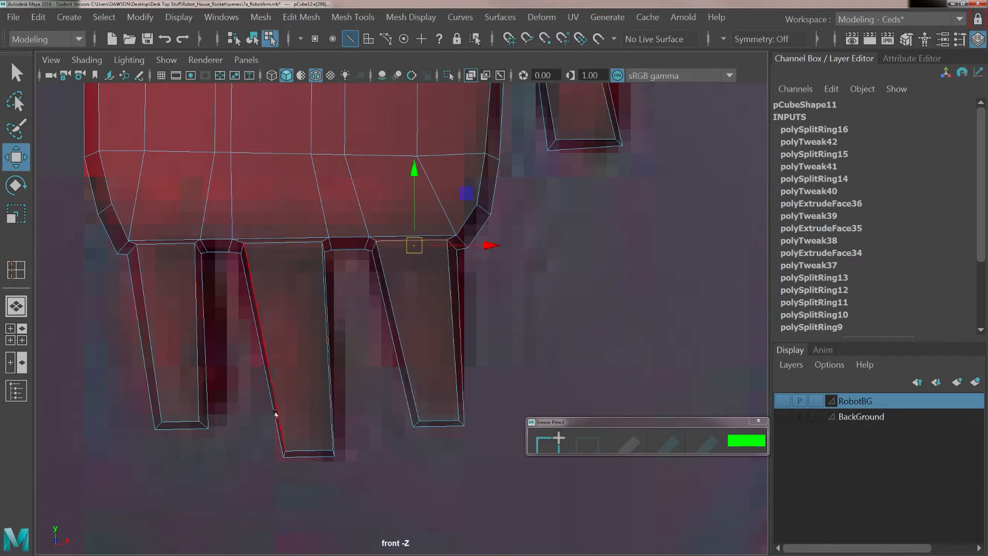
Step: Insert two closely spaced edge loops around the middle joint of each of the three lower fingers
{"action": "left_click", "coordinate": [21, 275]}
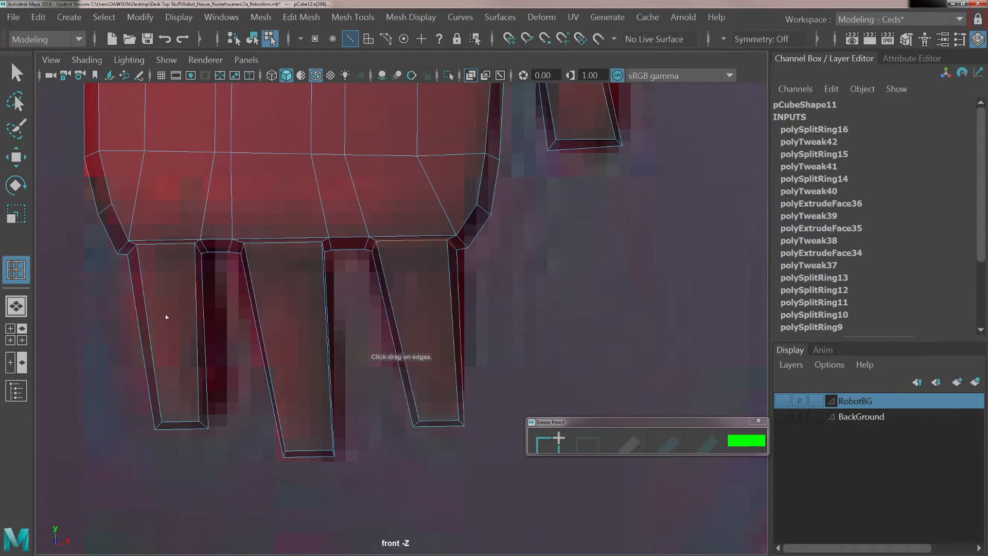
{"action": "left_click", "coordinate": [194, 311], "text": "ctrl"}
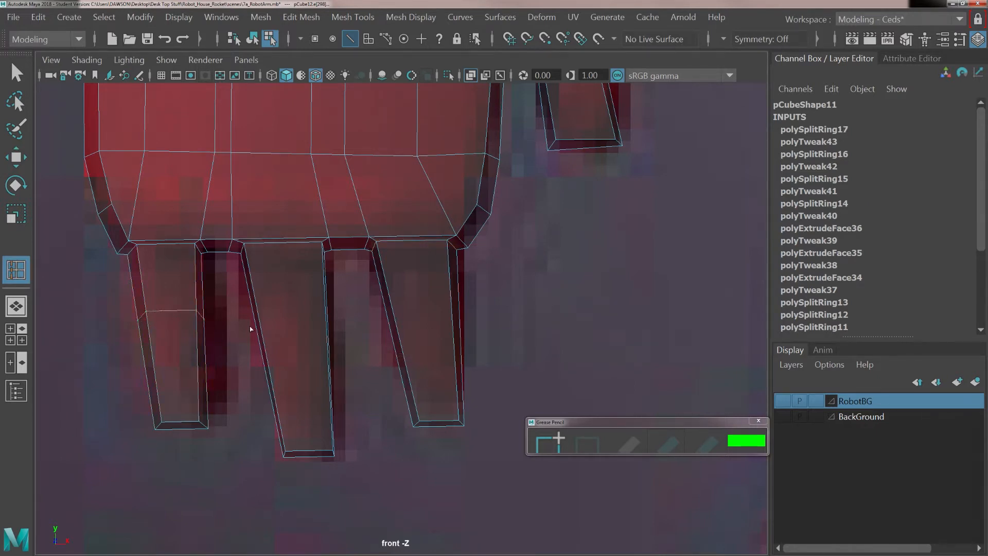
{"action": "left_click", "coordinate": [191, 316], "text": "ctrl"}
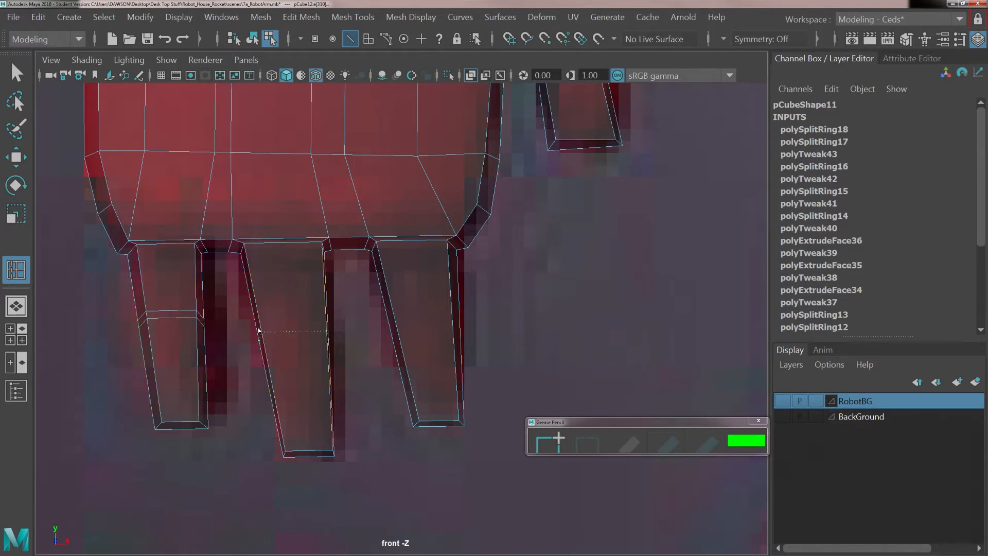
{"action": "left_click", "coordinate": [260, 336], "text": "ctrl"}
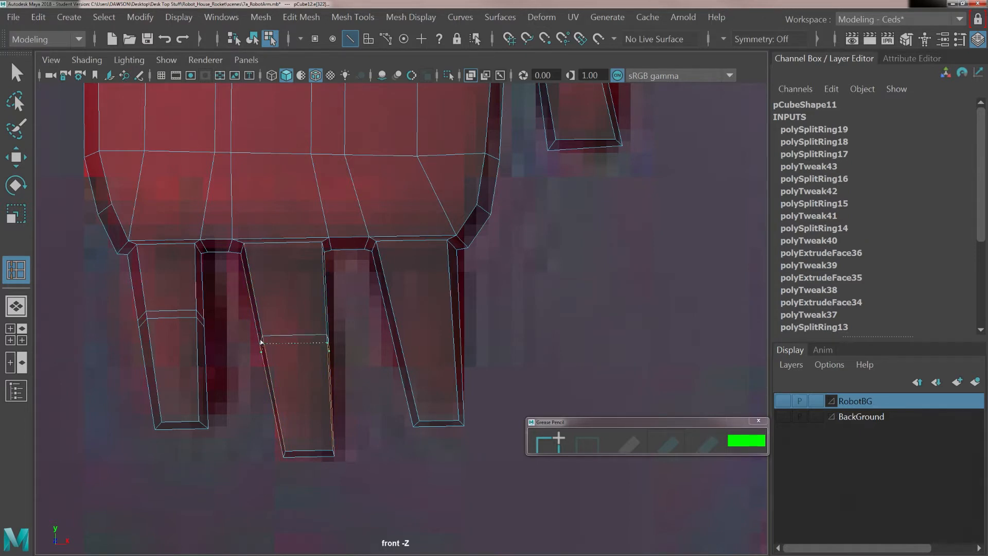
{"action": "left_click", "coordinate": [261, 342], "text": "ctrl"}
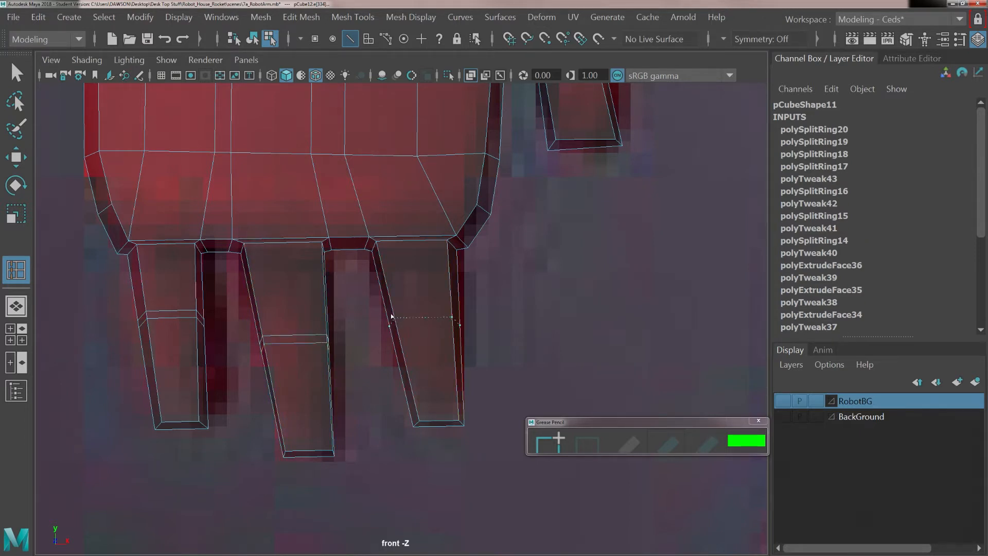
{"action": "left_click", "coordinate": [393, 331], "text": "ctrl"}
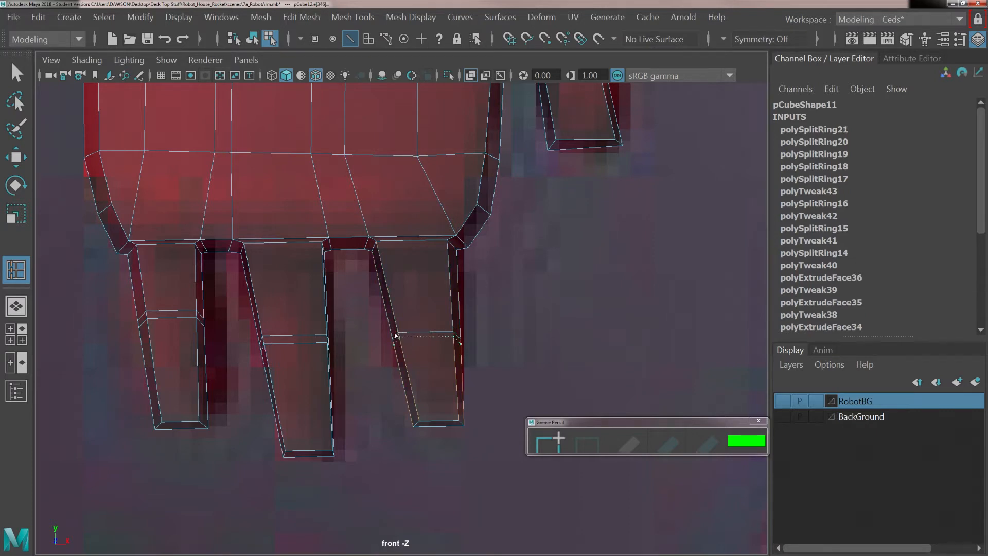
{"action": "left_click", "coordinate": [395, 335], "text": "ctrl"}
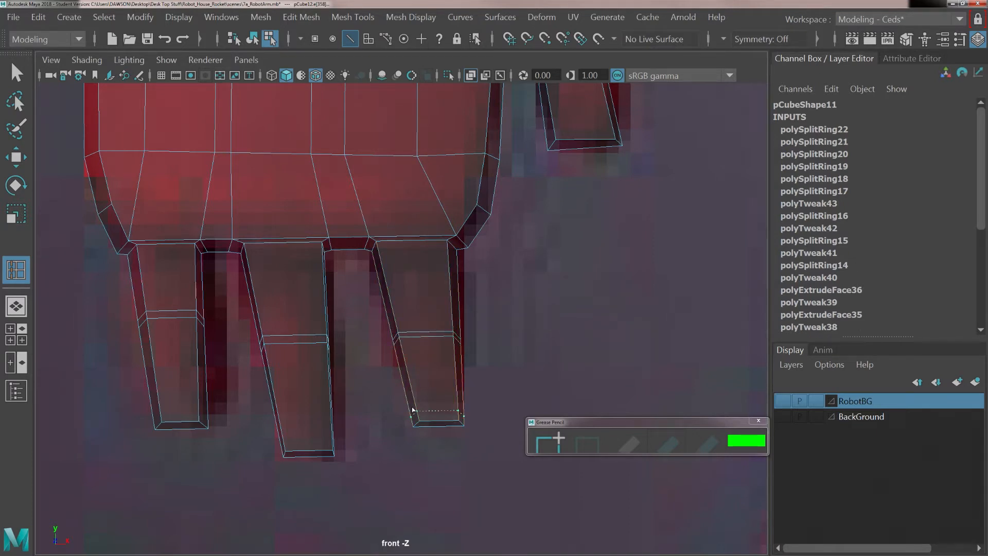
Step: Insert one edge loop just above the tip of each of the three fingers
{"action": "left_click", "coordinate": [412, 406], "text": "ctrl"}
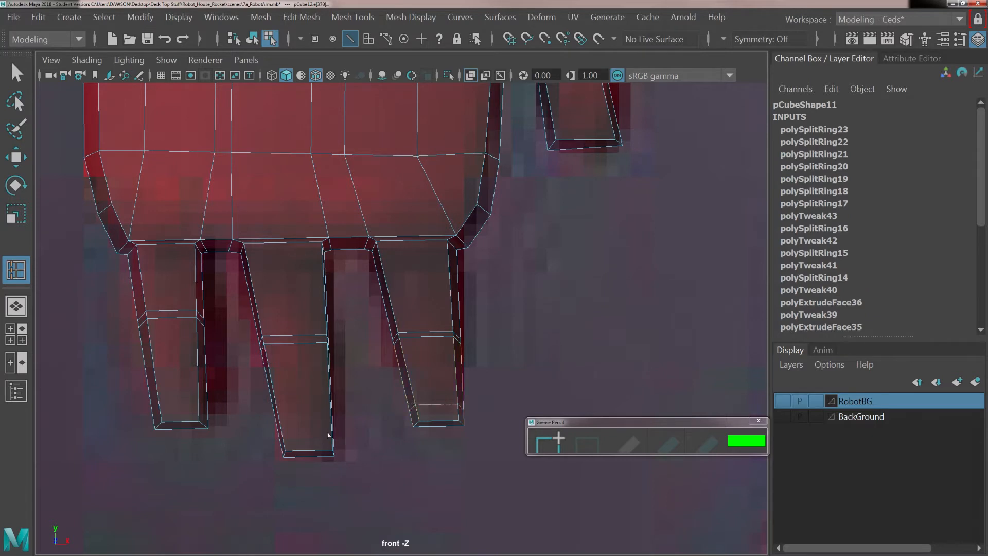
{"action": "left_click", "coordinate": [328, 430], "text": "ctrl"}
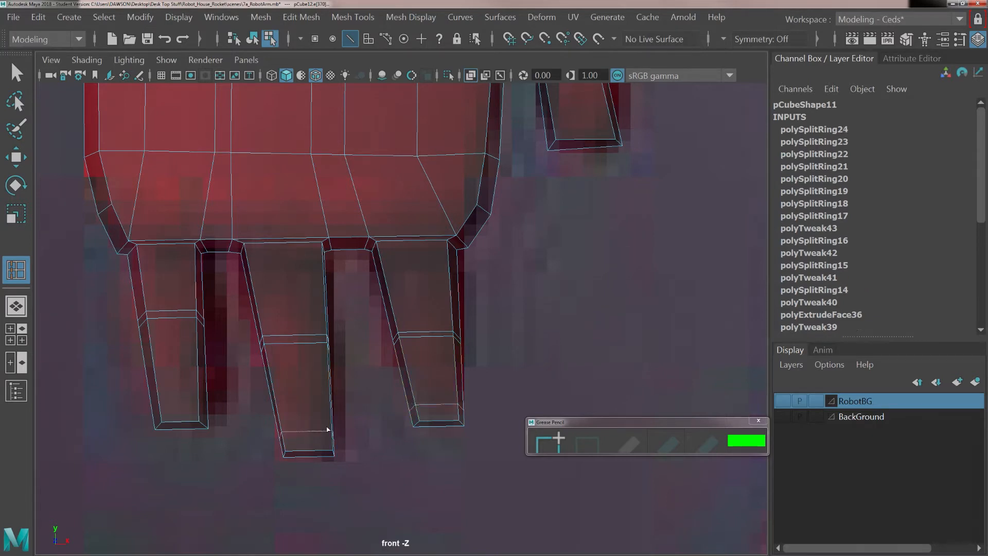
{"action": "left_click", "coordinate": [196, 405], "text": "ctrl"}
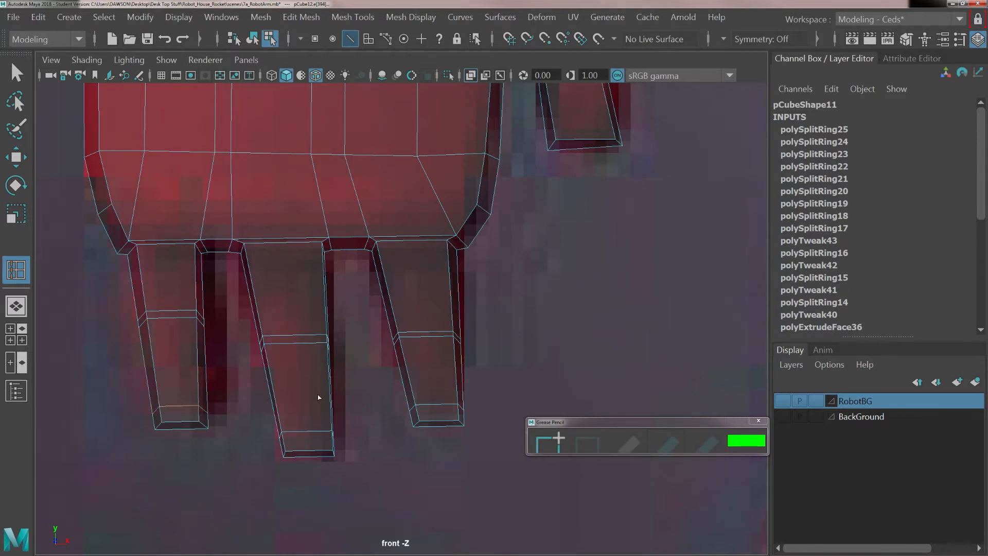
{"action": "key", "text": "w"}
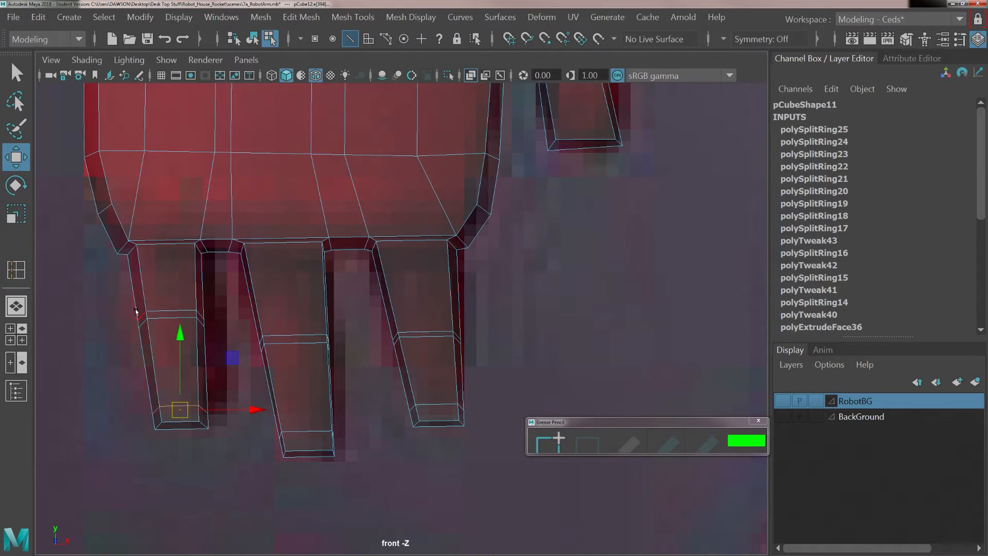
Step: Extrude the narrow face rings at the middle joints of all three fingers inward, with a local Z translation of about -0.018
{"action": "right_click_drag", "start_coordinate": [147, 145], "coordinate": [146, 189]}
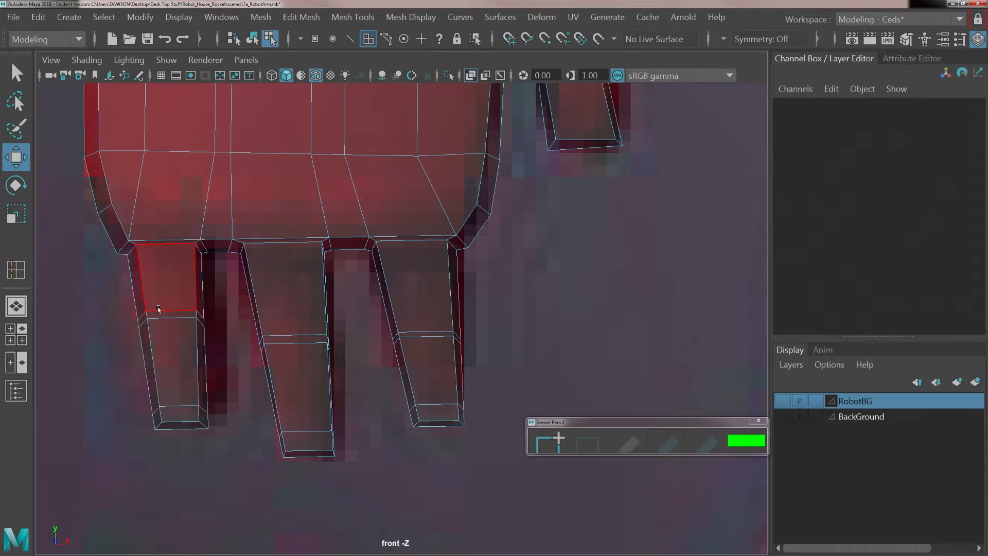
{"action": "scroll", "coordinate": [156, 312], "scroll_direction": "up", "scroll_amount": 3}
{"action": "middle_click_drag", "start_coordinate": [113, 290], "coordinate": [234, 280], "text": "alt"}
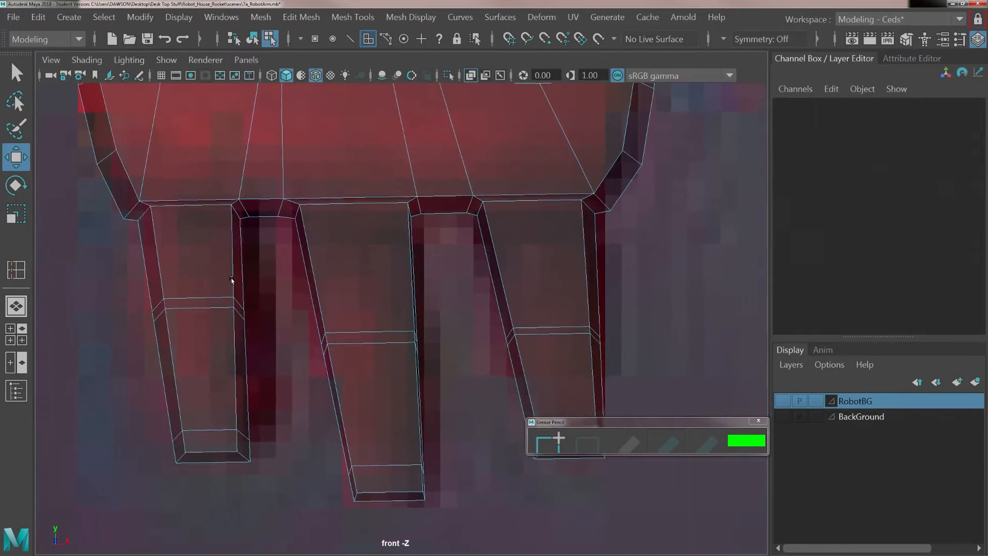
{"action": "scroll", "coordinate": [205, 295], "scroll_direction": "up", "scroll_amount": 1}
{"action": "left_click", "coordinate": [174, 299]}
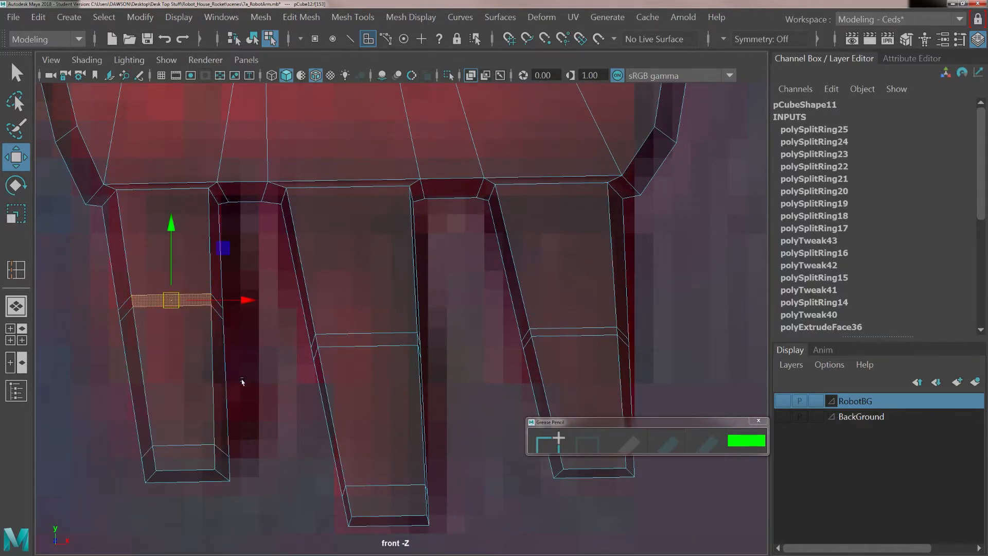
{"action": "double_click", "coordinate": [215, 309], "text": "shift"}
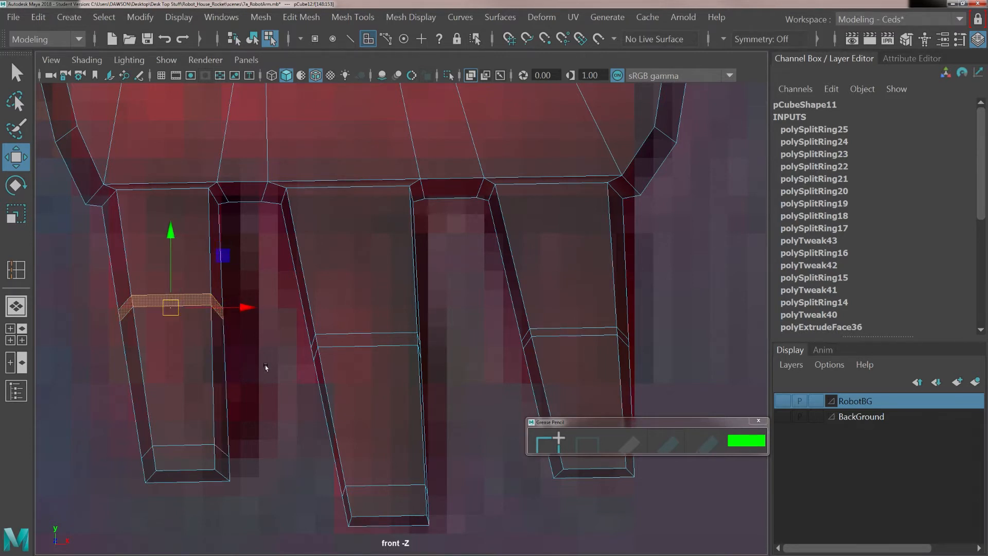
{"action": "left_click", "coordinate": [308, 343], "text": "shift"}
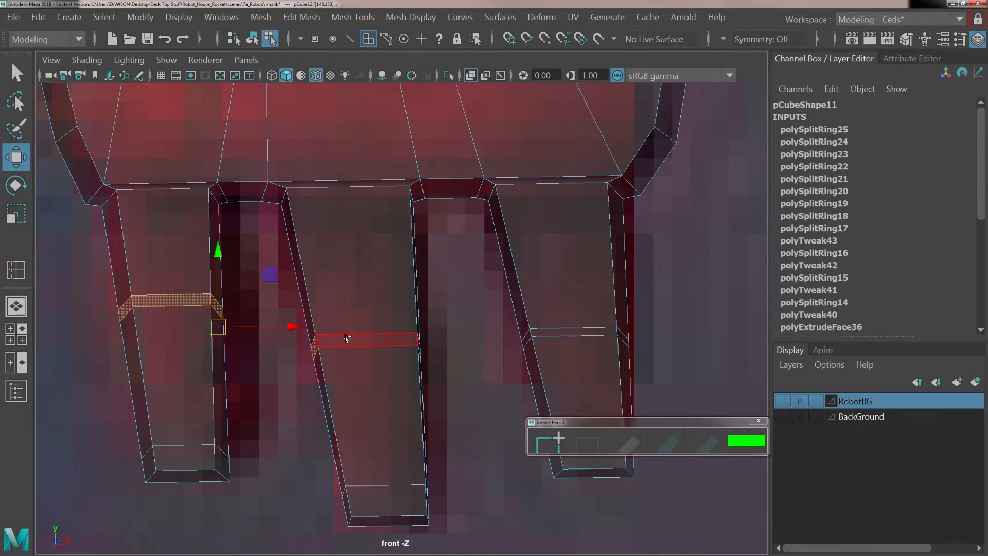
{"action": "left_click", "coordinate": [364, 338], "text": "shift"}
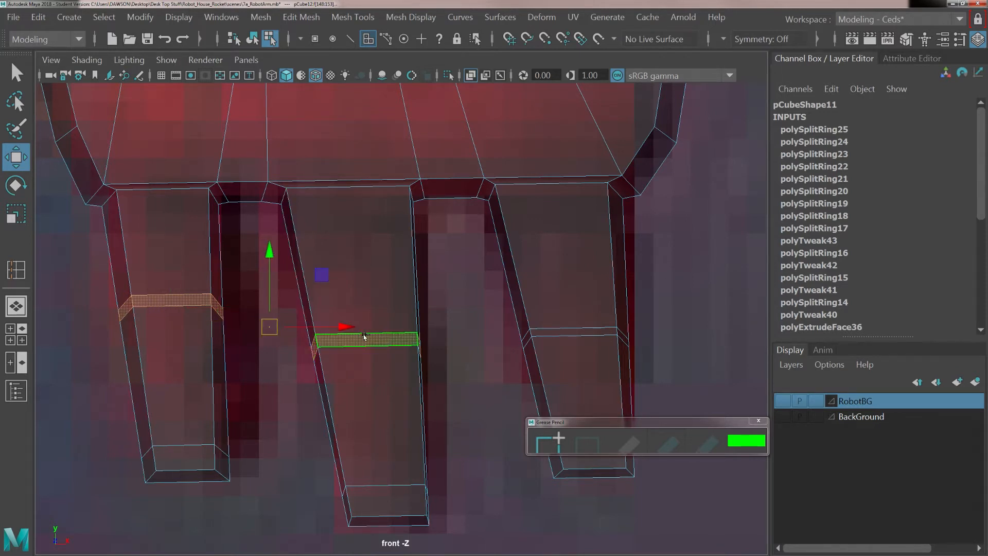
{"action": "left_click", "coordinate": [517, 337], "text": "shift"}
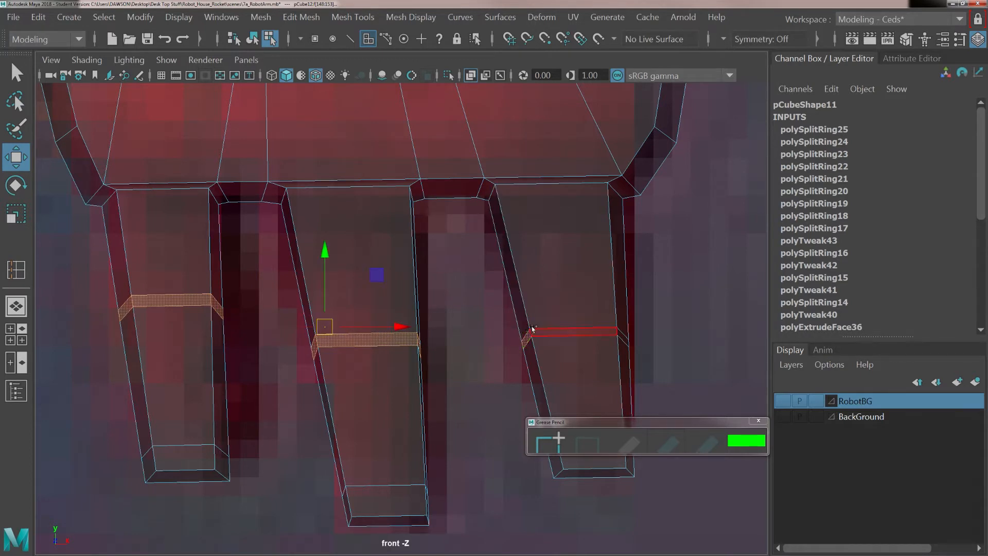
{"action": "left_click", "coordinate": [533, 330], "text": "shift"}
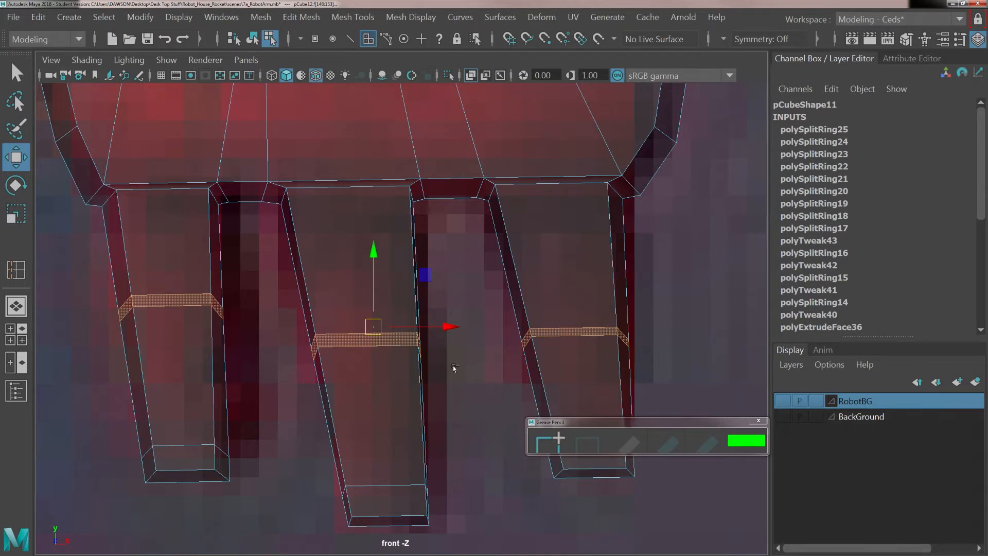
{"action": "key", "text": "ctrl+e"}
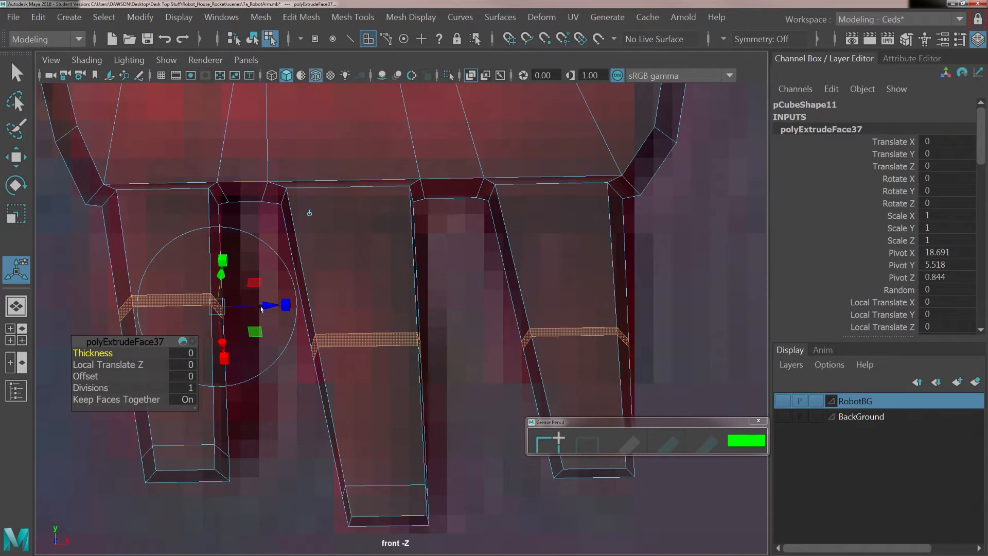
{"action": "left_click_drag", "start_coordinate": [259, 307], "coordinate": [256, 314]}
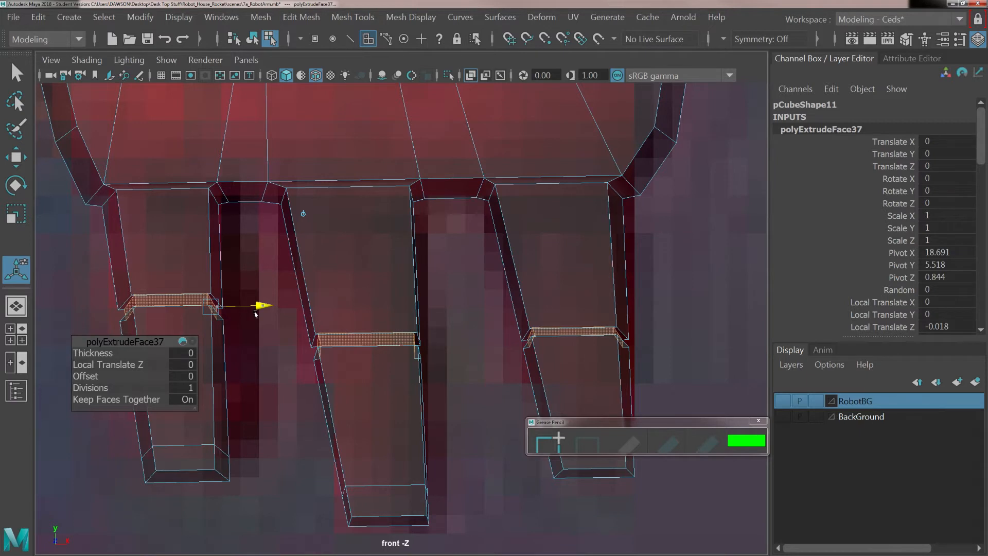
{"action": "left_click_drag", "start_coordinate": [256, 314], "coordinate": [256, 313]}
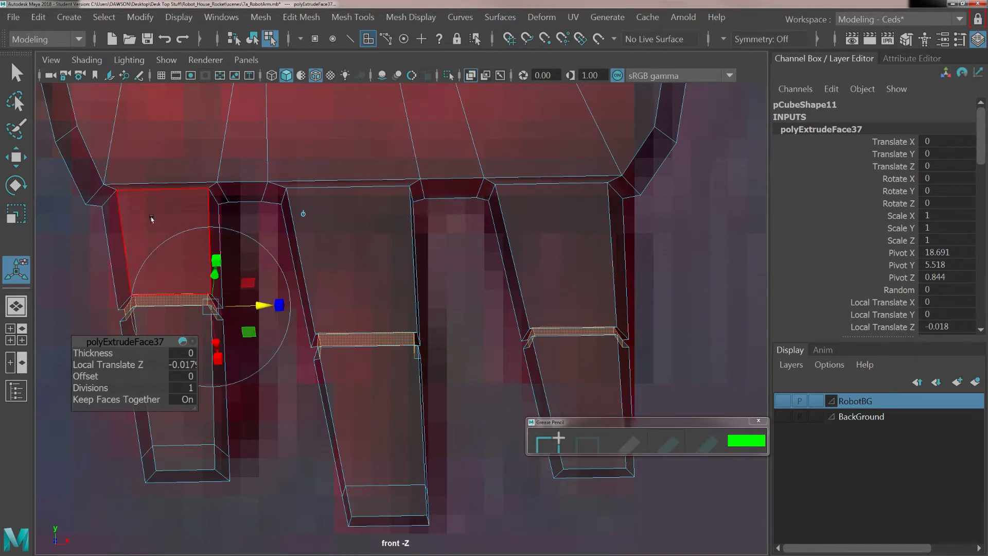
Step: Preview the whole hand mesh smoothed to examine the finger joint grooves, and return to the unsmoothed display
{"action": "right_click_drag", "start_coordinate": [154, 145], "coordinate": [203, 120]}
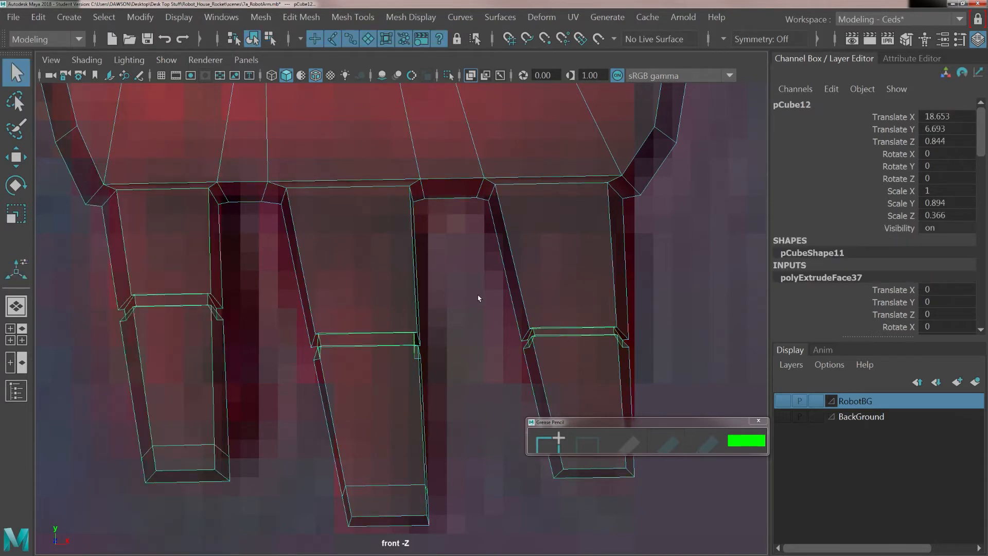
{"action": "middle_click_drag", "start_coordinate": [479, 298], "coordinate": [339, 319], "text": "alt"}
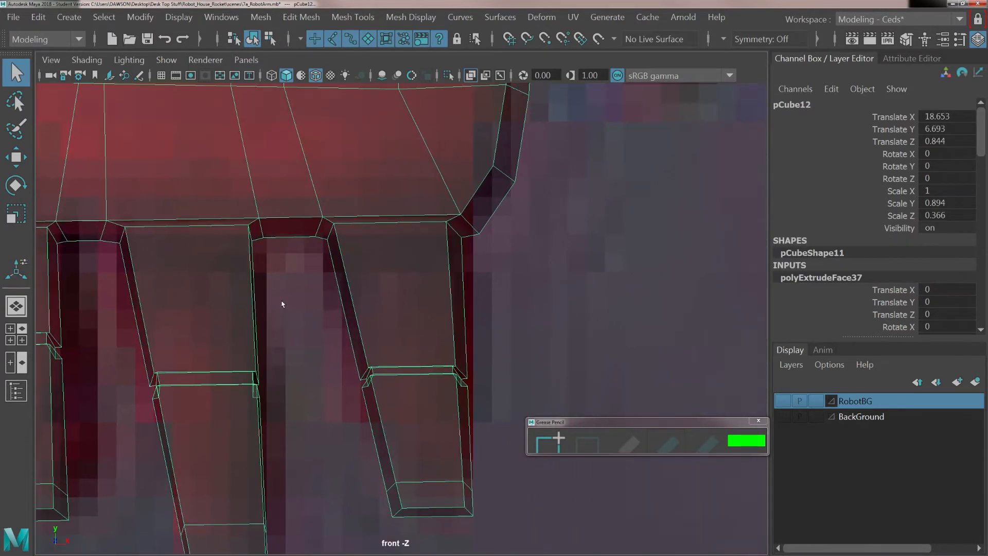
{"action": "scroll", "coordinate": [256, 300], "scroll_direction": "up", "scroll_amount": 1}
{"action": "key", "text": "3"}
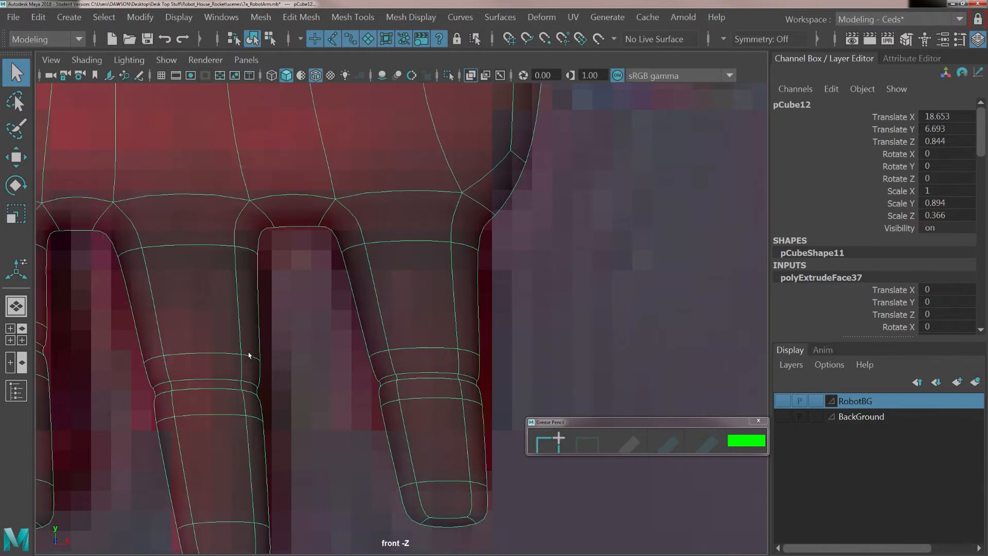
{"action": "scroll", "coordinate": [199, 366], "scroll_direction": "up", "scroll_amount": 4}
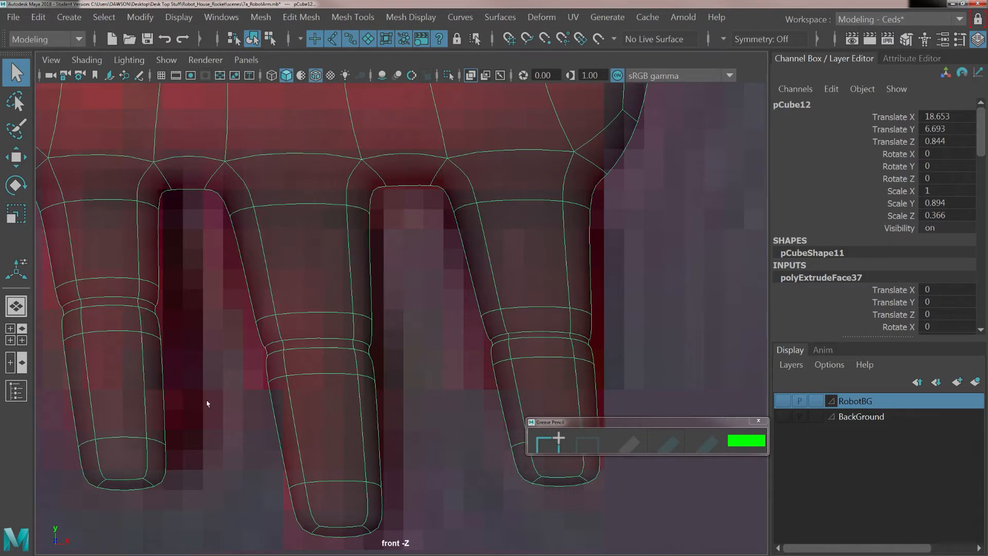
{"action": "key", "text": "1"}
Step: Insert a second edge loop near each of the three fingertips, between the existing tip loop and the finger's end
{"action": "middle_click_drag", "start_coordinate": [283, 450], "coordinate": [268, 301], "text": "alt"}
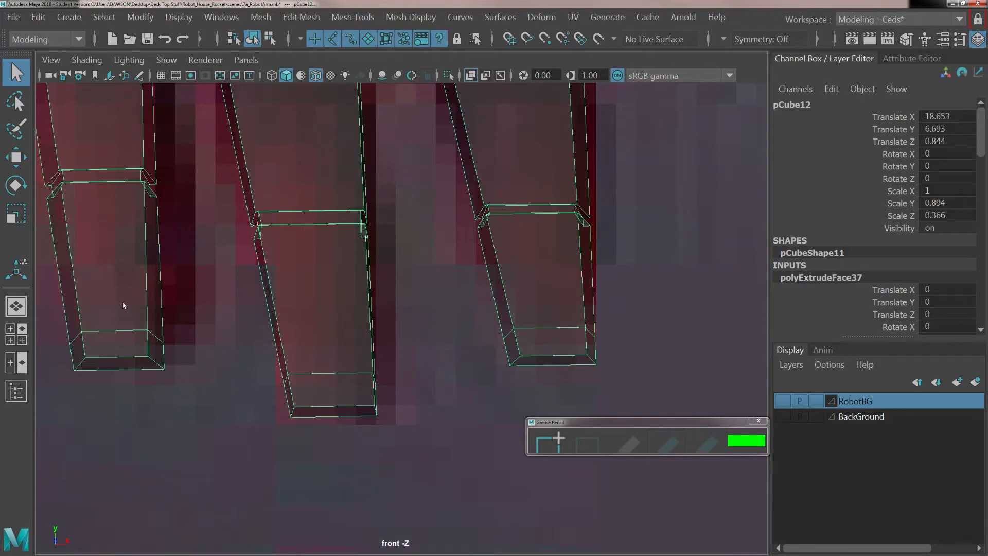
{"action": "left_click", "coordinate": [340, 17]}
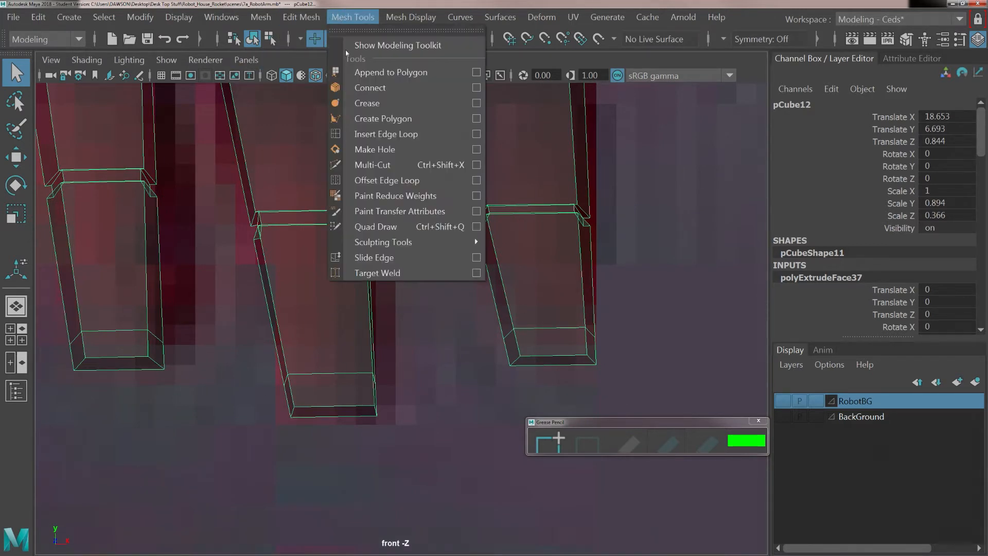
{"action": "left_click", "coordinate": [386, 134]}
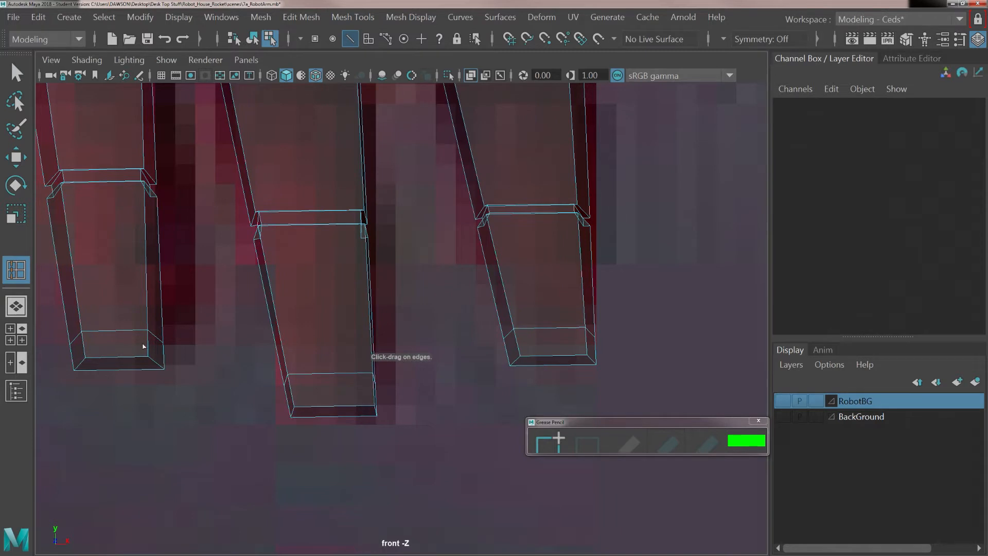
{"action": "left_click_drag", "start_coordinate": [144, 346], "coordinate": [145, 343]}
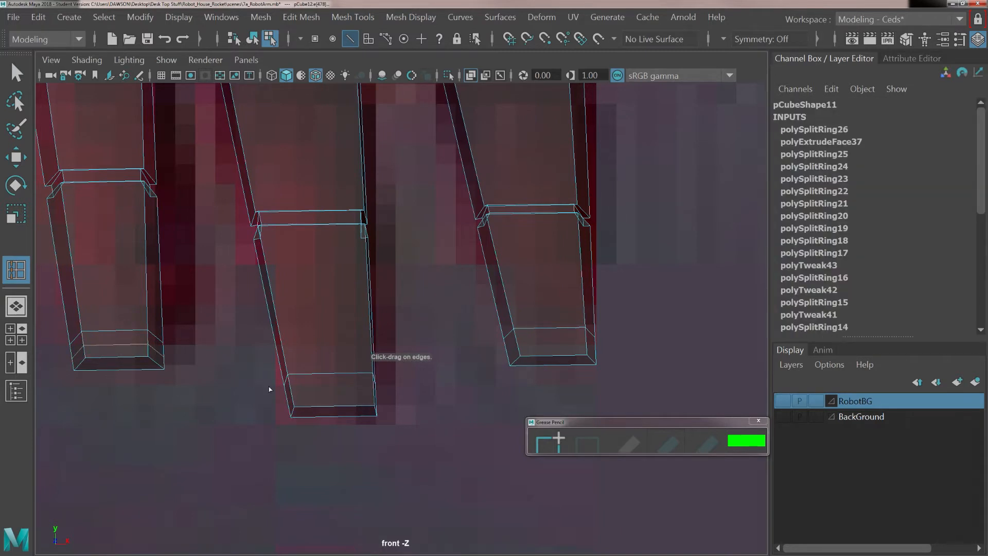
{"action": "left_click_drag", "start_coordinate": [287, 391], "coordinate": [288, 389]}
{"action": "left_click_drag", "start_coordinate": [513, 341], "coordinate": [515, 339]}
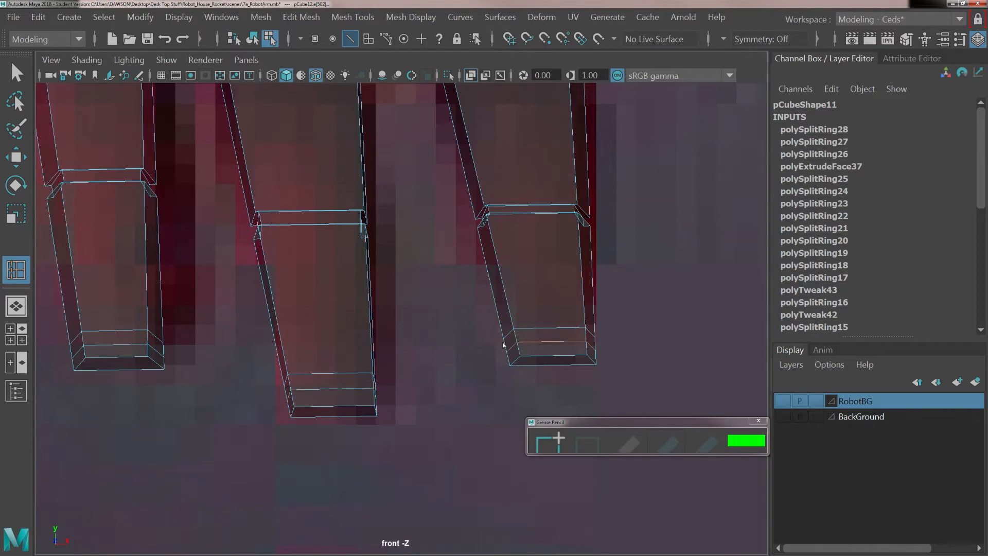
{"action": "key", "text": "w"}
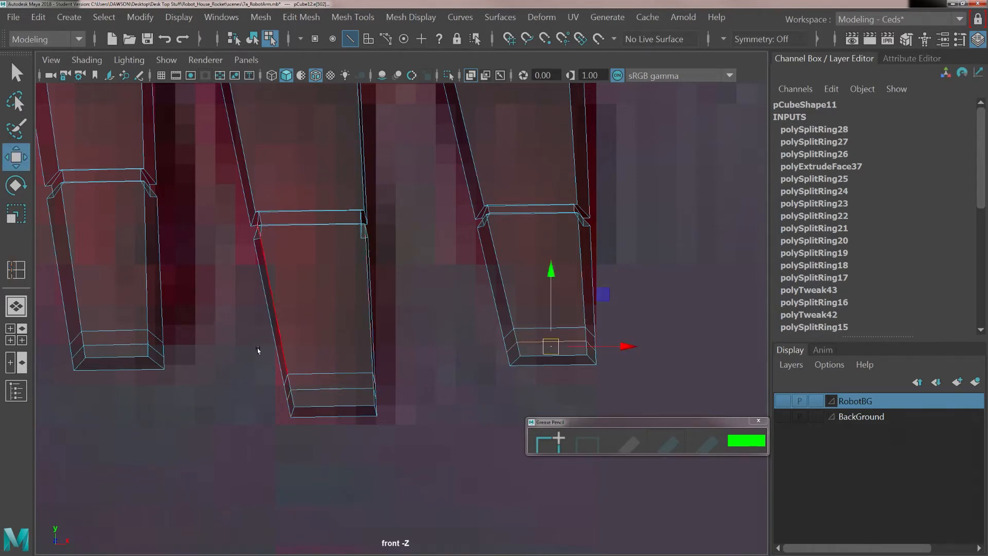
Step: Extrude the narrow face rings near the tips of all three fingers inward, with a local Z translation of about -0.015
{"action": "right_click_drag", "start_coordinate": [103, 310], "coordinate": [135, 196]}
{"action": "left_click", "coordinate": [74, 339]}
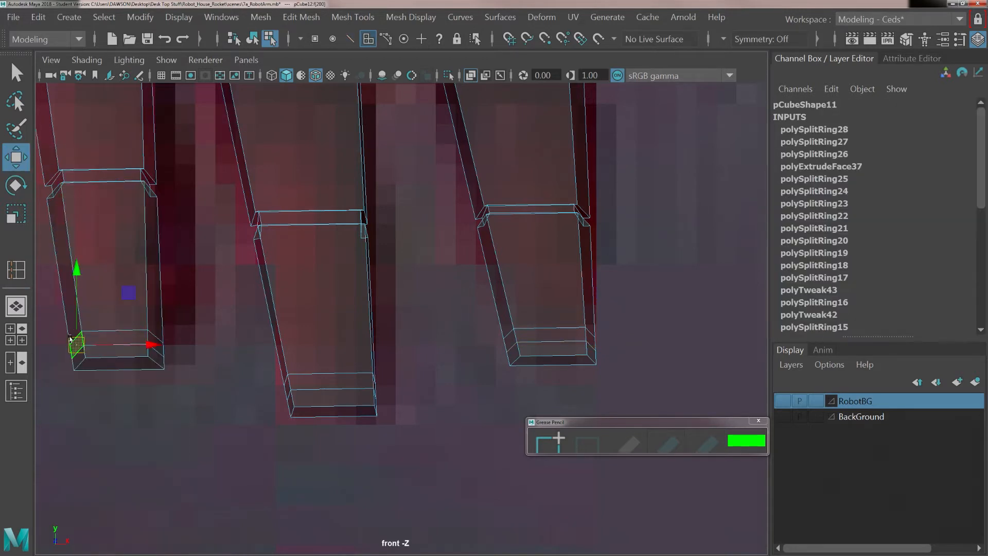
{"action": "double_click", "coordinate": [111, 330]}
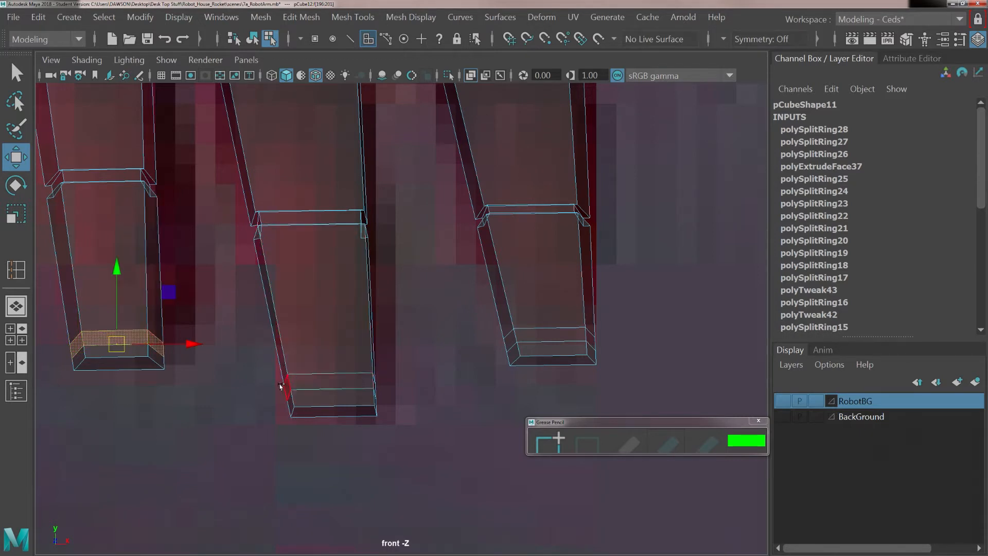
{"action": "double_click", "coordinate": [311, 380], "text": "shift"}
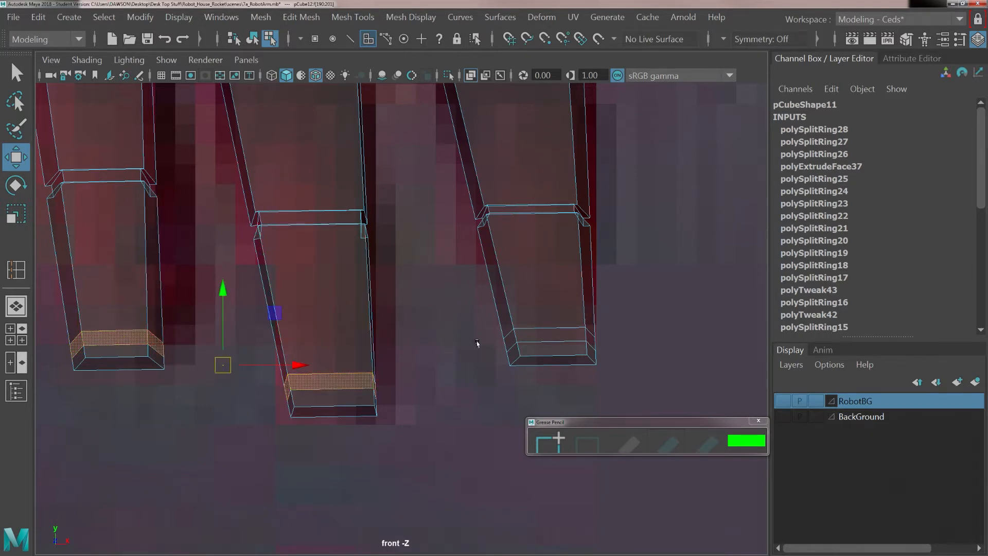
{"action": "double_click", "coordinate": [507, 338], "text": "shift"}
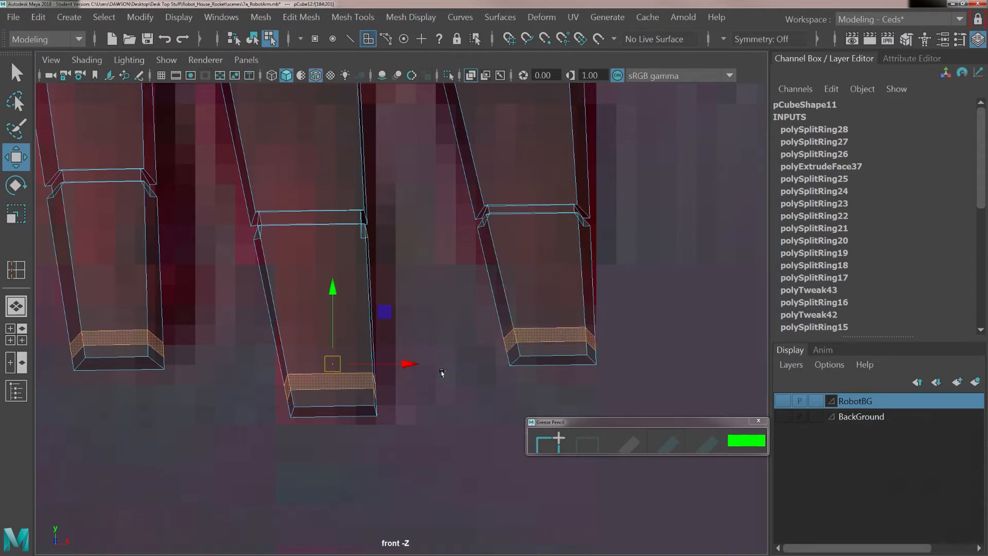
{"action": "key", "text": "ctrl+e"}
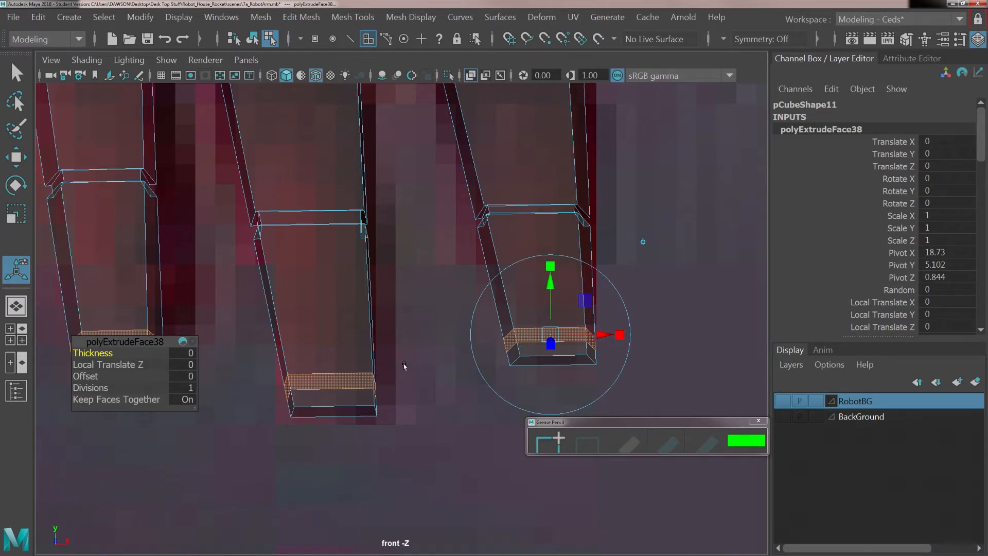
{"action": "key", "text": "space"}
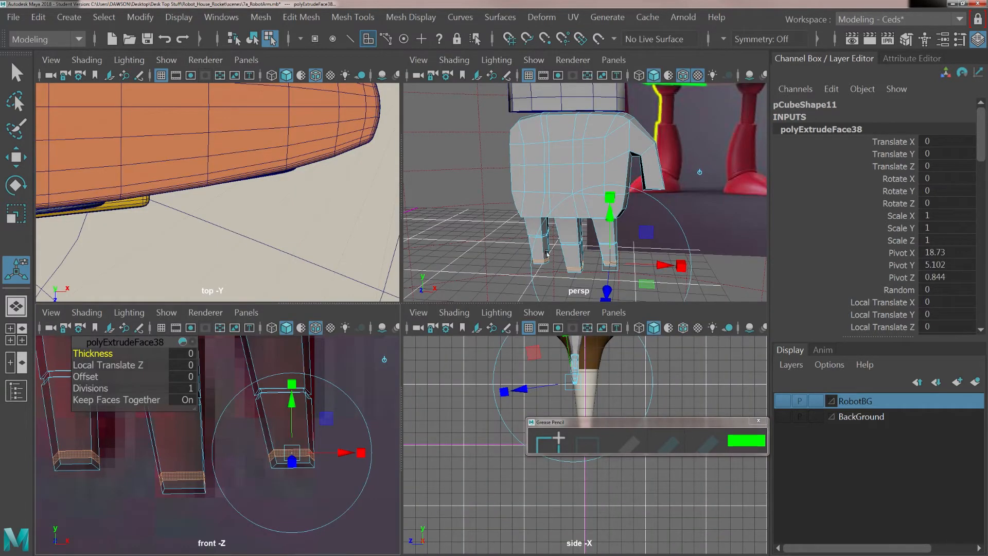
{"action": "left_click_drag", "start_coordinate": [558, 247], "coordinate": [503, 210], "text": "alt"}
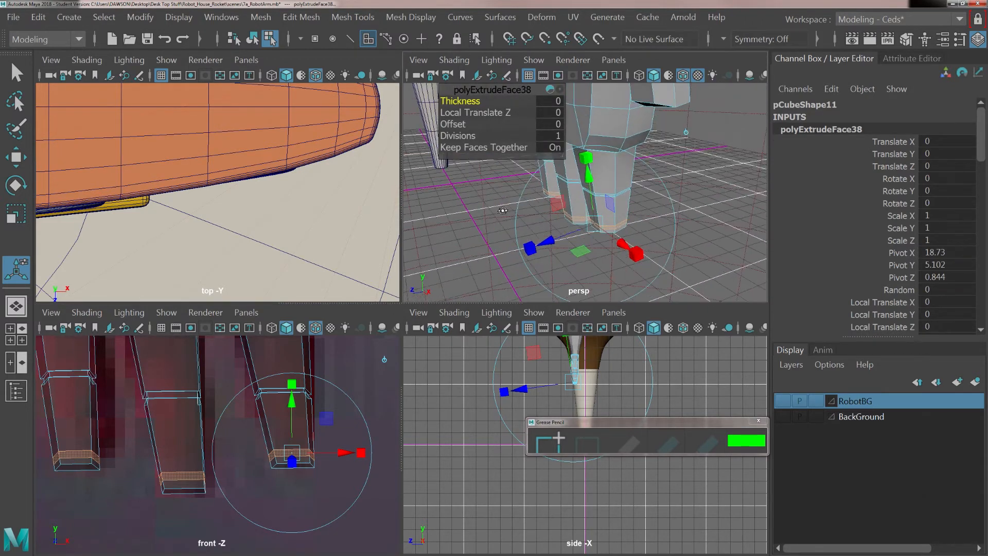
{"action": "left_click_drag", "start_coordinate": [542, 243], "coordinate": [548, 247]}
{"action": "left_click", "coordinate": [547, 245]}
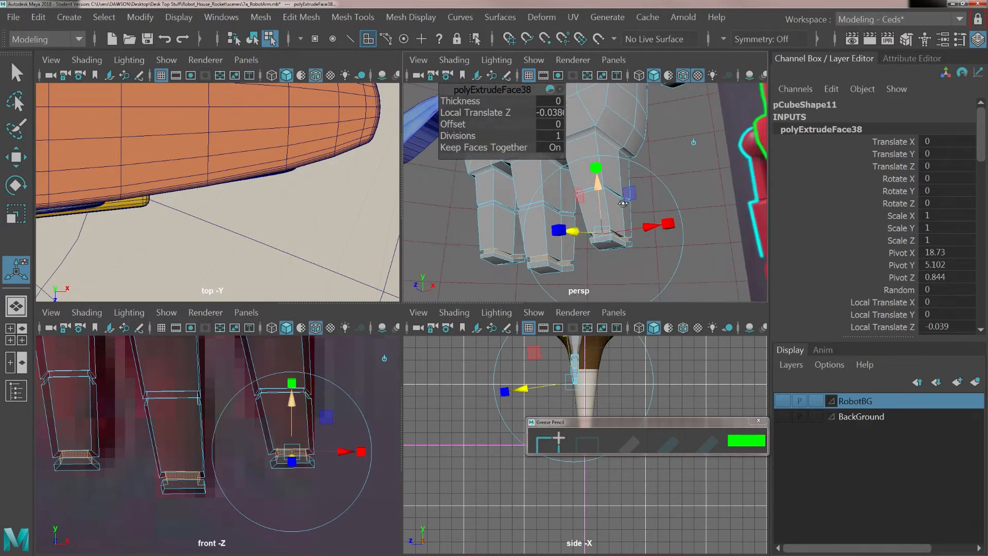
{"action": "left_click_drag", "start_coordinate": [599, 217], "coordinate": [546, 248], "text": "alt"}
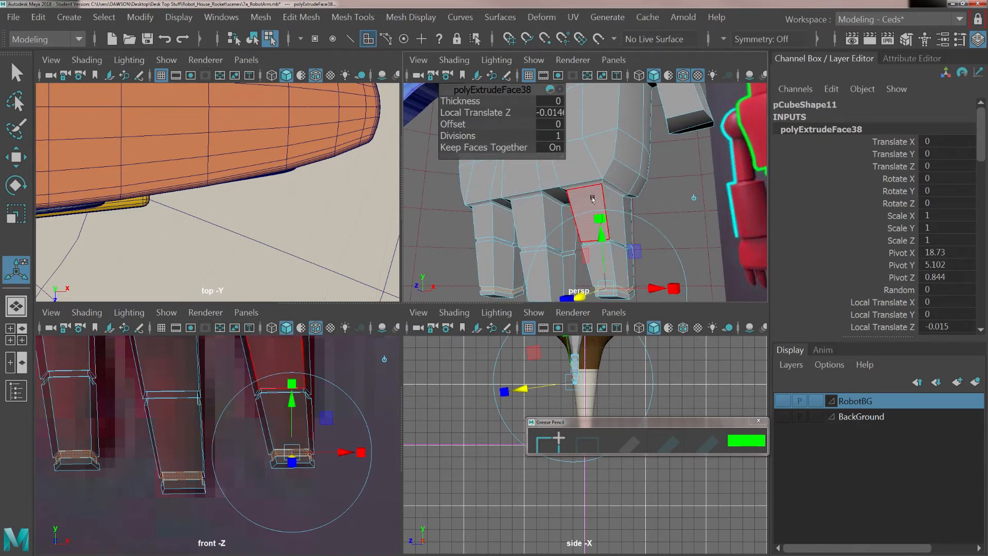
Step: Return to object mode and inspect the joint and fingertip grooves from several angles in the enlarged perspective view
{"action": "right_click_drag", "start_coordinate": [601, 146], "coordinate": [600, 202]}
{"action": "right_click_drag", "start_coordinate": [663, 117], "coordinate": [664, 119]}
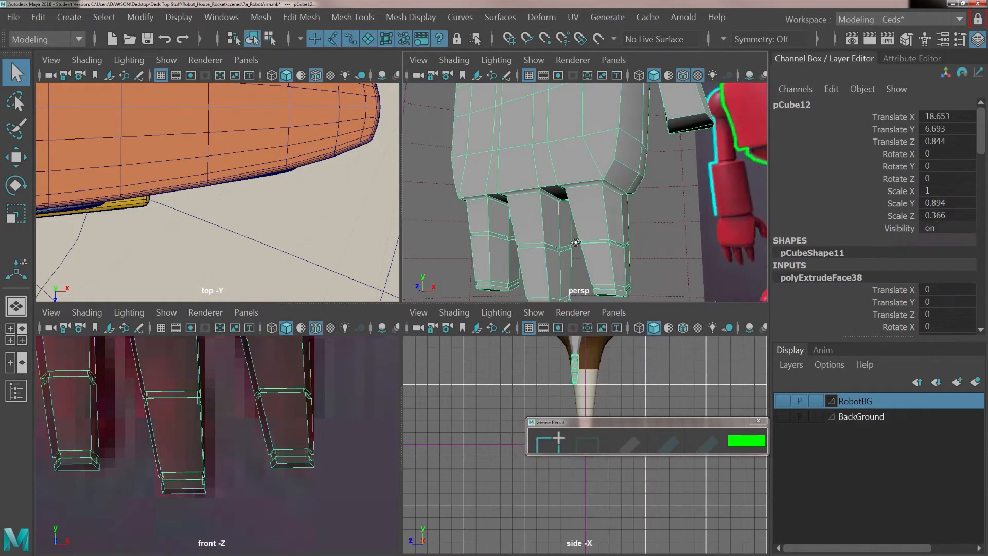
{"action": "left_click_drag", "start_coordinate": [575, 242], "coordinate": [592, 219], "text": "alt"}
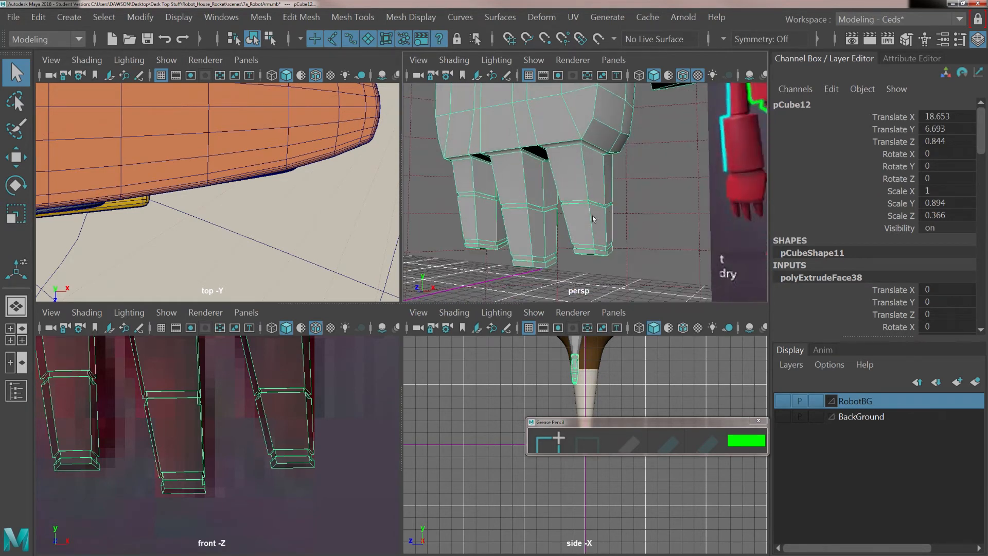
{"action": "left_click_drag", "start_coordinate": [486, 265], "coordinate": [576, 207], "text": "alt"}
{"action": "key", "text": "space"}
{"action": "scroll", "coordinate": [448, 265], "scroll_direction": "down", "scroll_amount": 3}
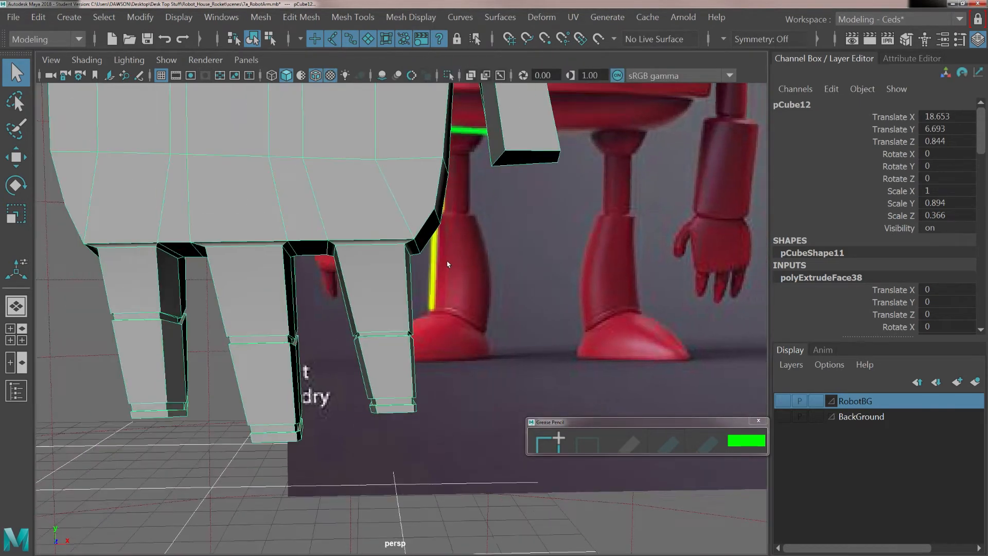
{"action": "left_click_drag", "start_coordinate": [273, 318], "coordinate": [297, 312], "text": "alt"}
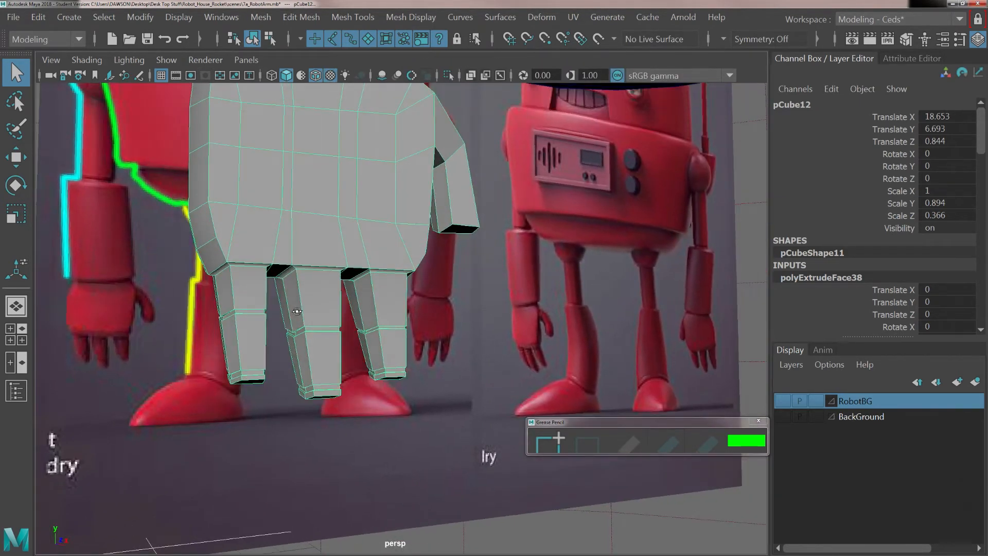
Step: Adjust the thickness of each of the three fingers by scaling its faces individually along the Z axis
{"action": "right_click_drag", "start_coordinate": [248, 304], "coordinate": [249, 190]}
{"action": "left_click", "coordinate": [248, 300]}
{"action": "left_click_drag", "start_coordinate": [248, 300], "coordinate": [223, 316], "text": "alt"}
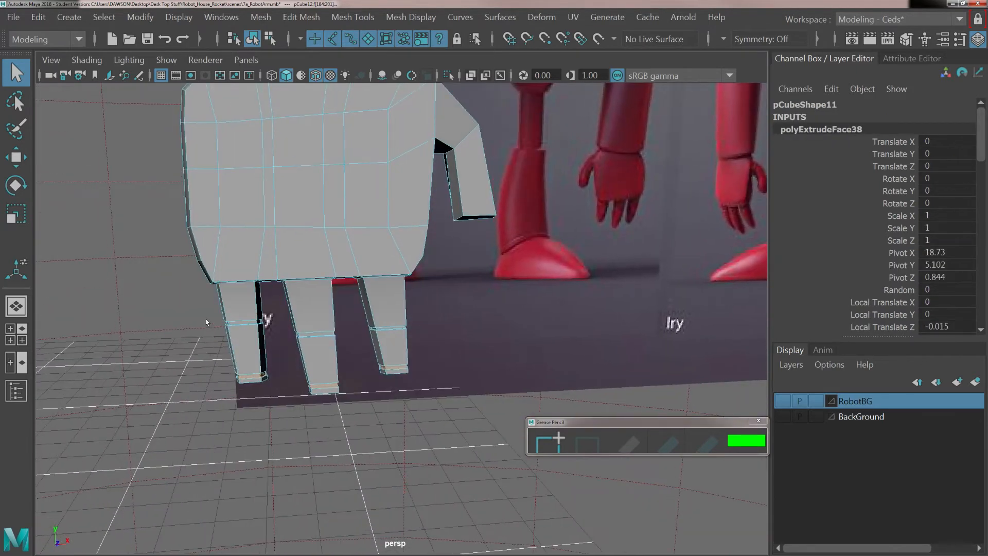
{"action": "left_click_drag", "start_coordinate": [251, 380], "coordinate": [333, 377]}
{"action": "key", "text": "r"}
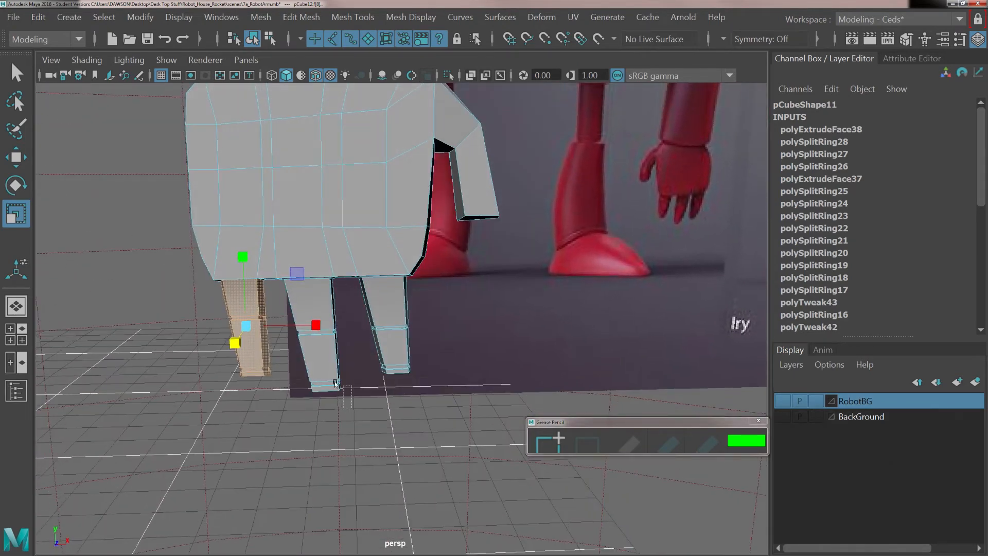
{"action": "left_click_drag", "start_coordinate": [285, 316], "coordinate": [412, 327], "text": "alt"}
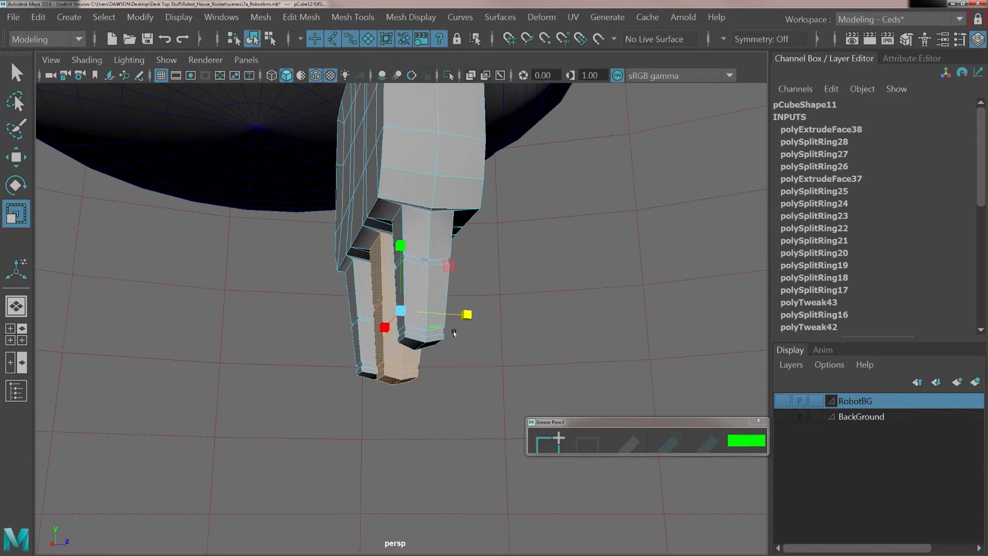
{"action": "left_click_drag", "start_coordinate": [454, 333], "coordinate": [365, 316], "text": "alt"}
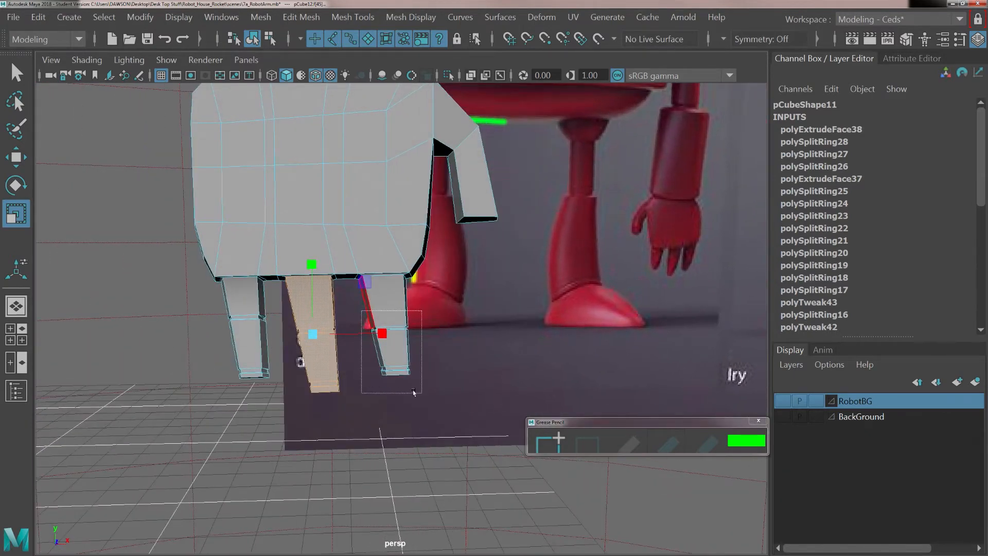
{"action": "left_click_drag", "start_coordinate": [414, 392], "coordinate": [488, 329]}
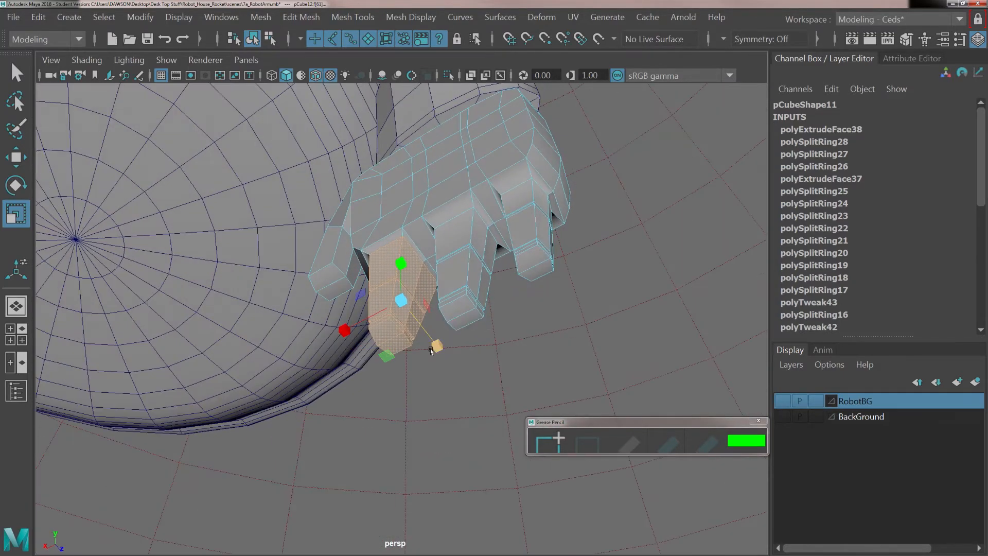
{"action": "left_click_drag", "start_coordinate": [431, 351], "coordinate": [445, 327]}
Step: Select the faces of all three fingers together and rotate them about the X axis to tilt them toward the palm
{"action": "left_click_drag", "start_coordinate": [337, 334], "coordinate": [351, 335], "text": "alt"}
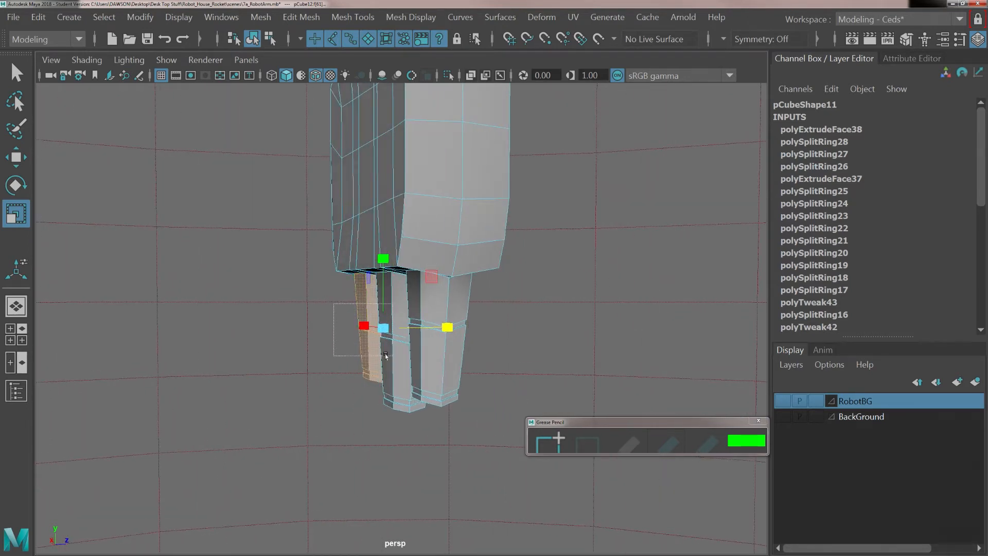
{"action": "left_click_drag", "start_coordinate": [416, 392], "coordinate": [474, 432]}
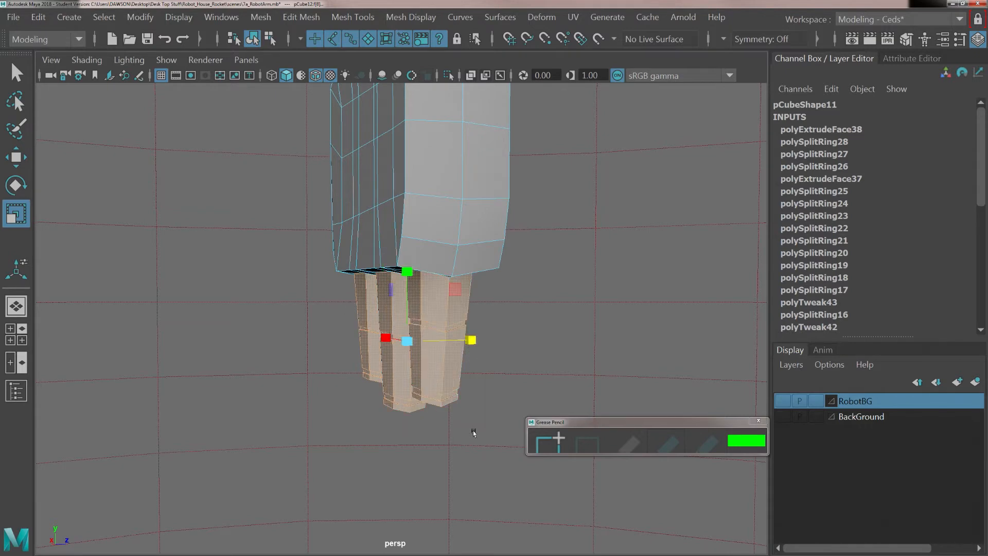
{"action": "left_click_drag", "start_coordinate": [369, 415], "coordinate": [332, 394], "text": "alt"}
{"action": "key", "text": "e"}
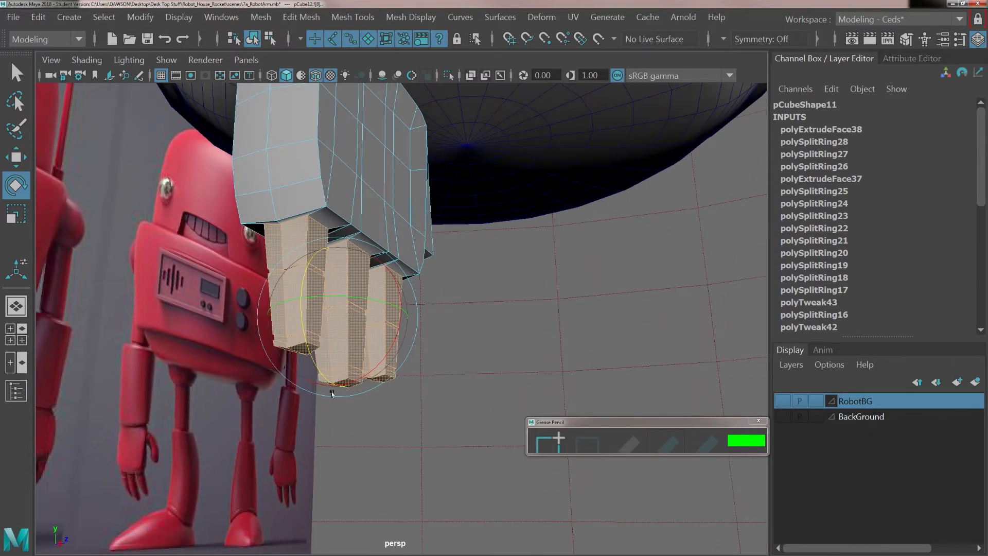
{"action": "left_click_drag", "start_coordinate": [389, 335], "coordinate": [313, 382], "text": "alt"}
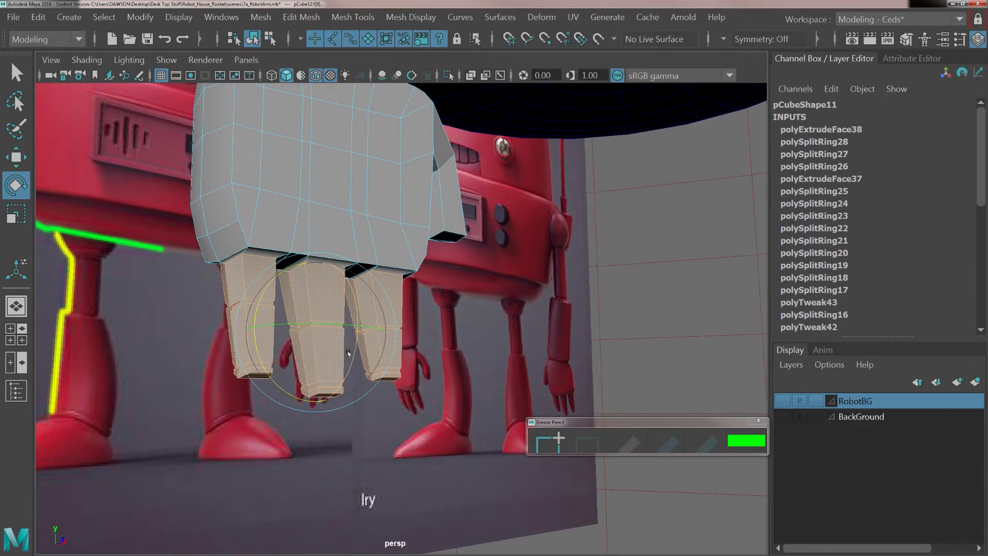
{"action": "mouse_move", "coordinate": [348, 354]}
{"action": "left_mouse_down", "text": "alt"}
{"action": "mouse_move", "coordinate": [322, 365]}
{"action": "mouse_move", "coordinate": [350, 363]}
{"action": "left_mouse_up", "text": "alt"}
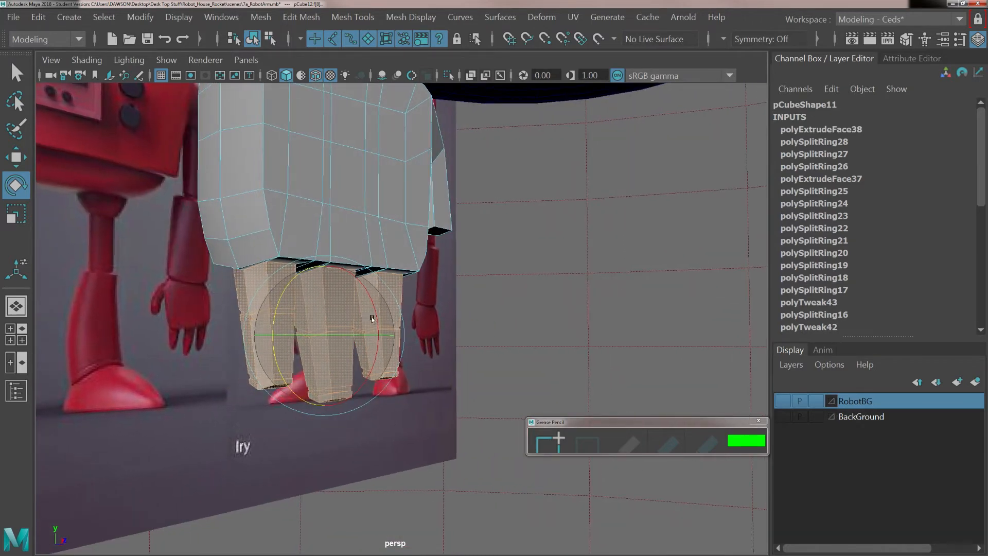
{"action": "left_click_drag", "start_coordinate": [372, 319], "coordinate": [385, 318], "text": "alt"}
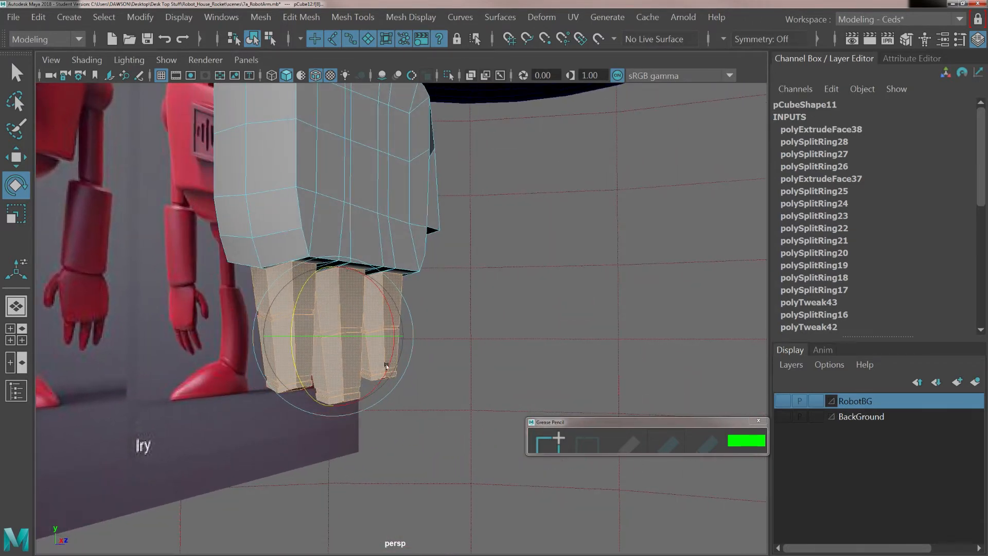
{"action": "left_click_drag", "start_coordinate": [382, 353], "coordinate": [157, 348]}
Step: Raise the pivot of the three lower finger segments to the middle joints and rotate the segments about the X axis to bend them
{"action": "left_click_drag", "start_coordinate": [198, 386], "coordinate": [220, 390], "text": "alt"}
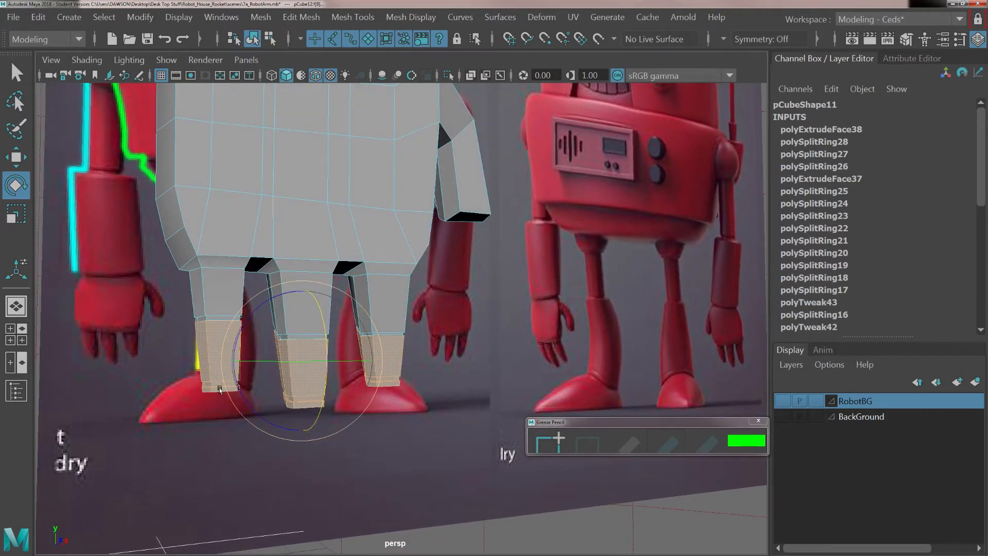
{"action": "key", "text": "d"}
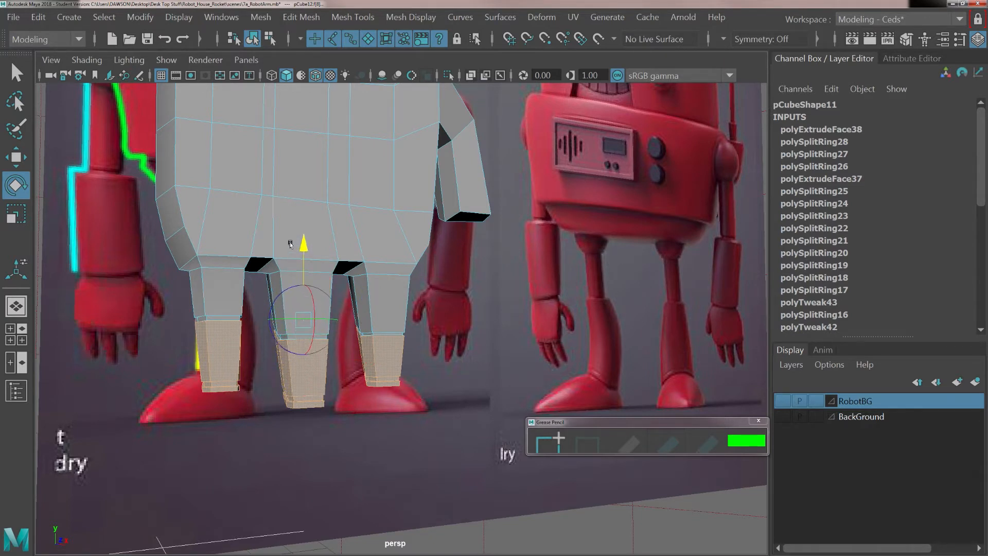
{"action": "left_click_drag", "start_coordinate": [270, 355], "coordinate": [372, 292], "text": "alt"}
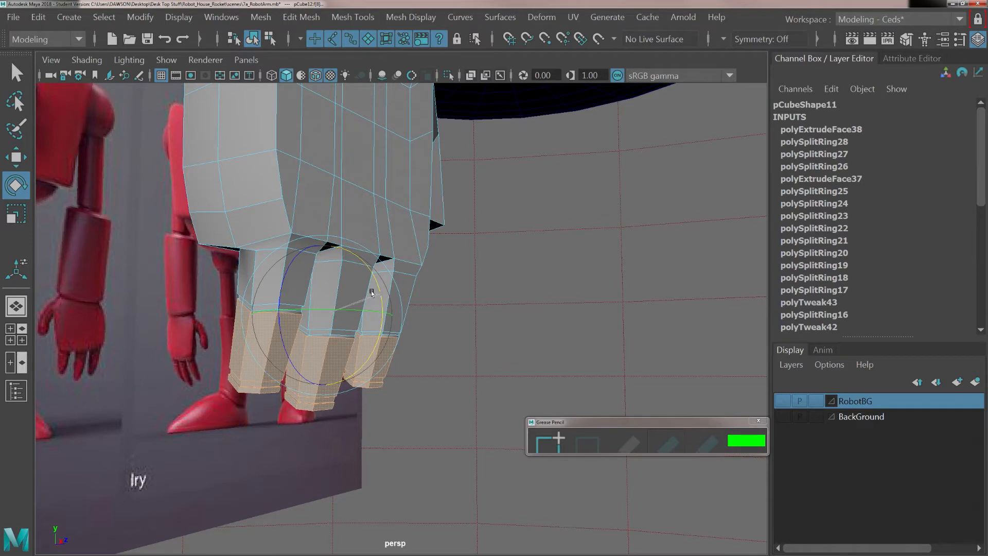
{"action": "left_click_drag", "start_coordinate": [371, 292], "coordinate": [366, 248]}
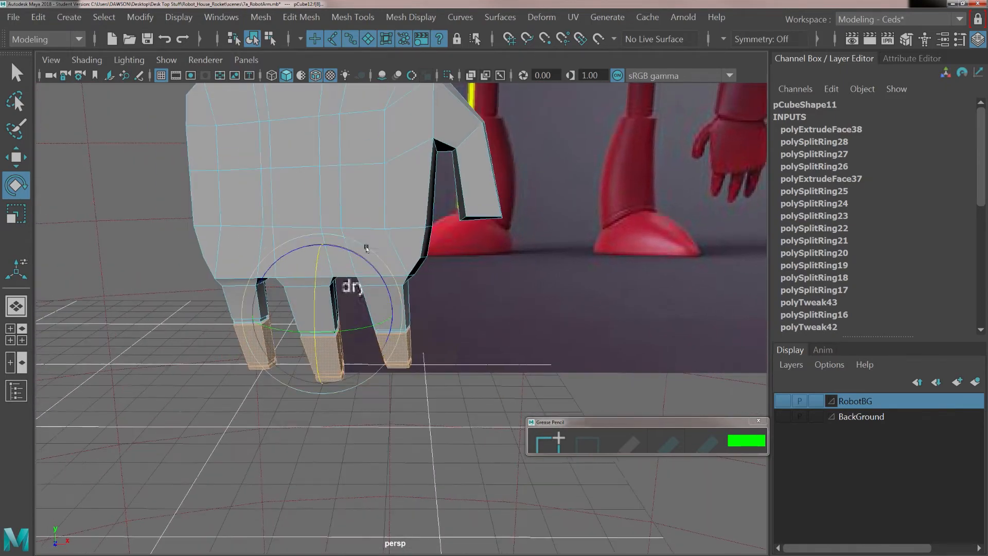
Step: Select the block of six adjoining faces in the centre of the palm
{"action": "left_click_drag", "start_coordinate": [359, 196], "coordinate": [327, 238], "text": "alt"}
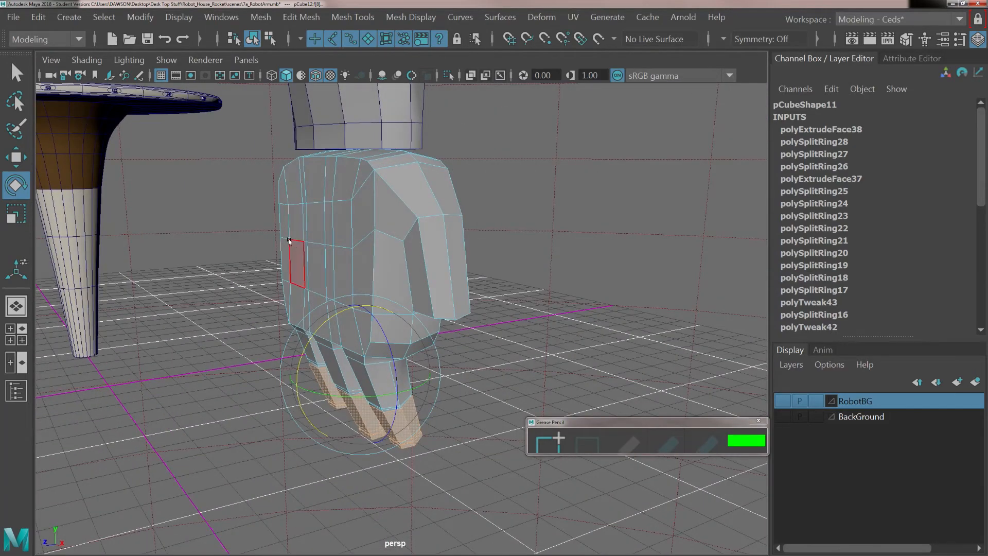
{"action": "left_click_drag", "start_coordinate": [321, 237], "coordinate": [415, 247], "text": "alt"}
{"action": "left_click", "coordinate": [421, 259]}
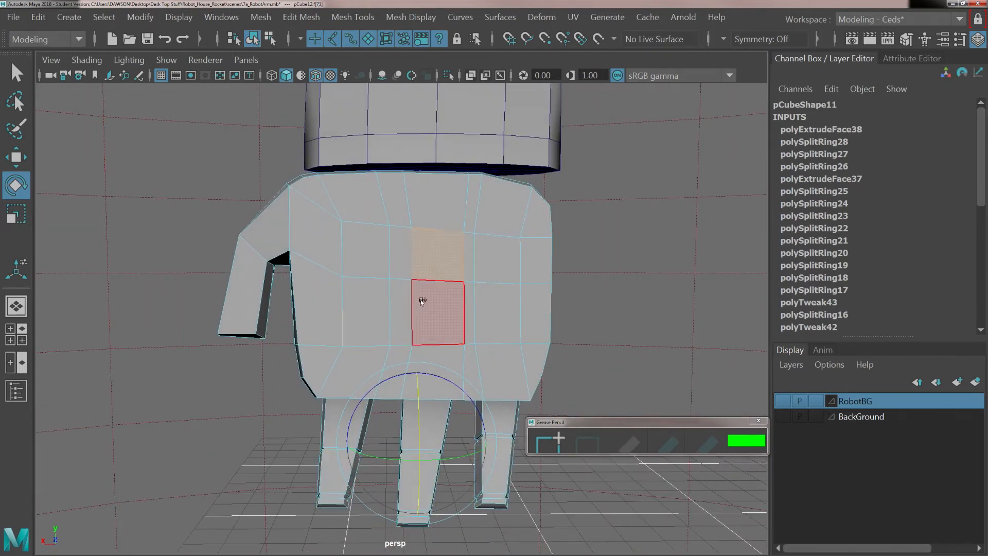
{"action": "left_click", "coordinate": [421, 301], "text": "shift"}
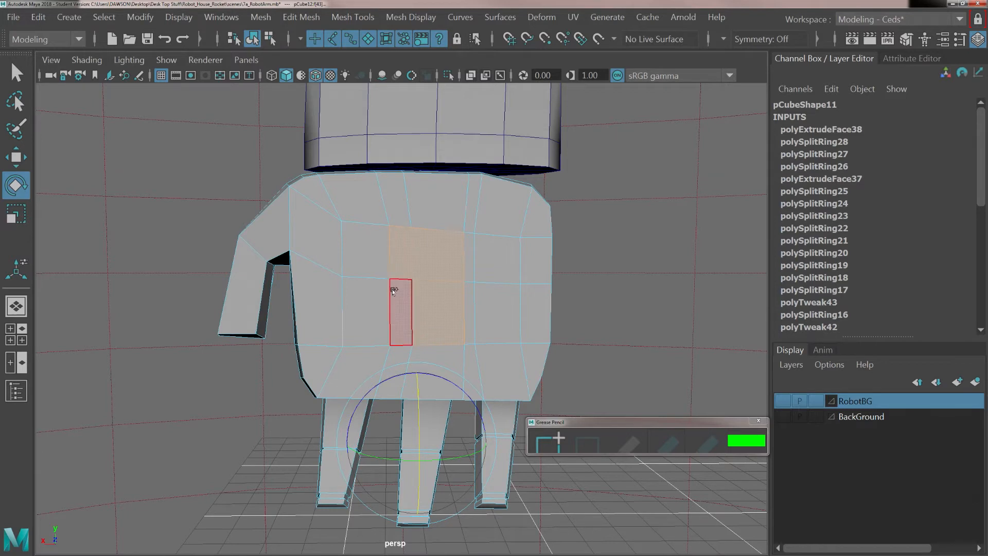
{"action": "left_click", "coordinate": [393, 291], "text": "shift"}
{"action": "left_click", "coordinate": [462, 259], "text": "shift"}
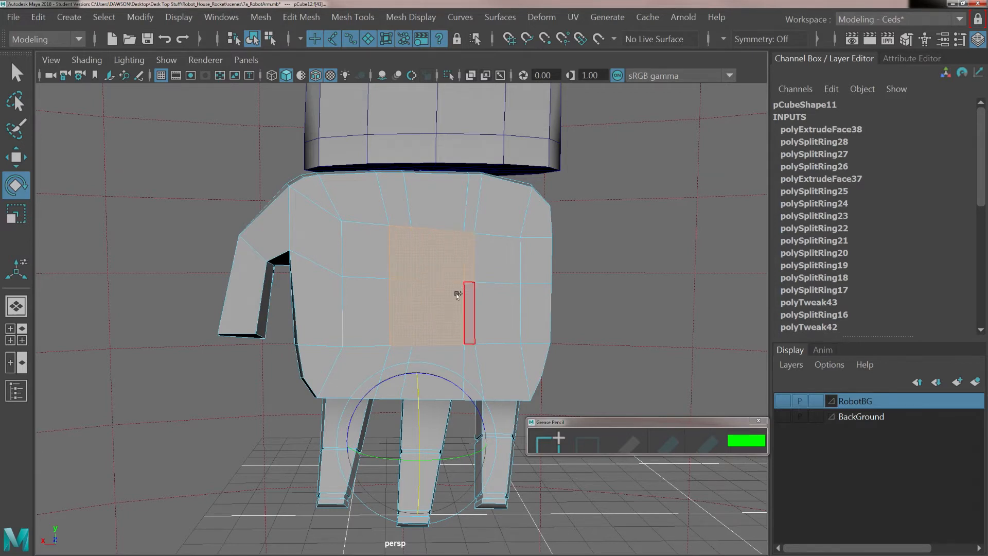
{"action": "left_click", "coordinate": [460, 298], "text": "shift"}
Step: Reset the Move tool's pivot so that it is centred on the selected palm faces
{"action": "left_click_drag", "start_coordinate": [385, 313], "coordinate": [330, 299], "text": "alt"}
{"action": "key", "text": "w"}
{"action": "scroll", "coordinate": [334, 320], "scroll_direction": "up", "scroll_amount": 3}
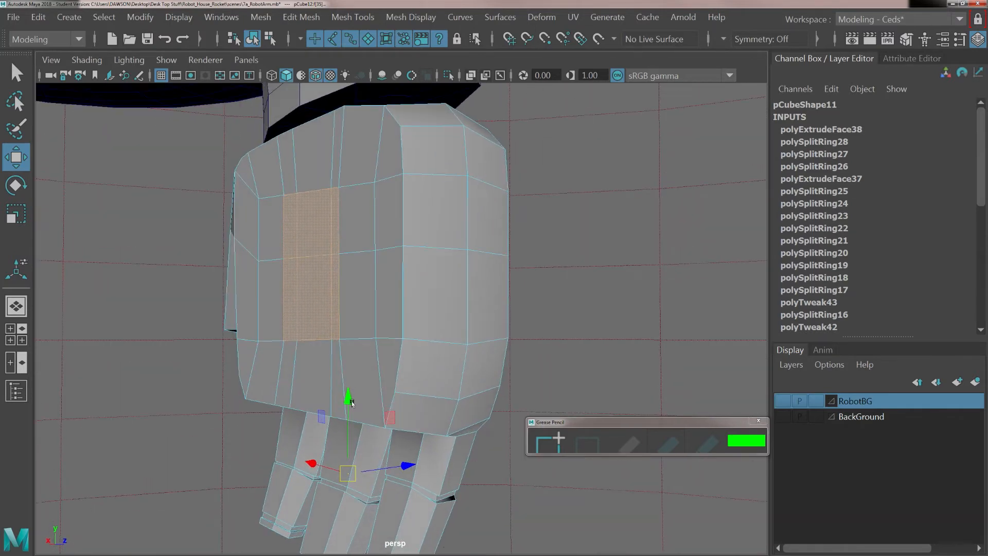
{"action": "double_click", "coordinate": [11, 157]}
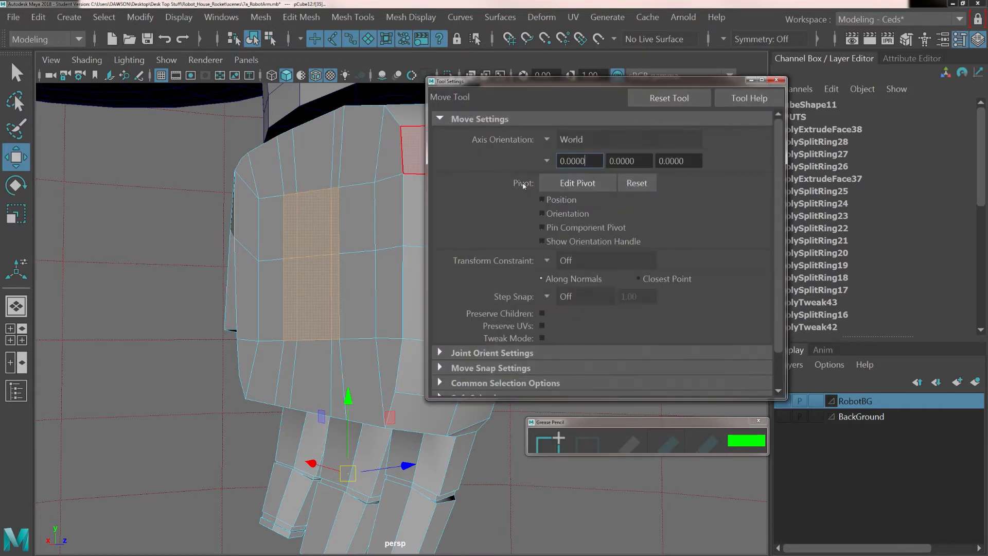
{"action": "left_click", "coordinate": [649, 186]}
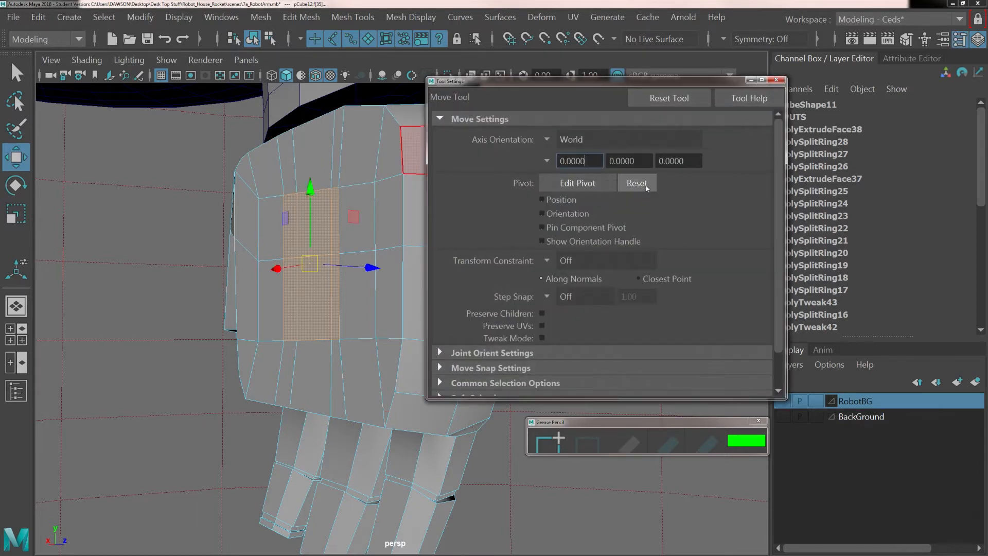
Step: Move the six selected centre faces of the palm along the Z axis to hollow the palm
{"action": "left_click", "coordinate": [777, 79]}
{"action": "left_click_drag", "start_coordinate": [265, 364], "coordinate": [262, 332], "text": "alt"}
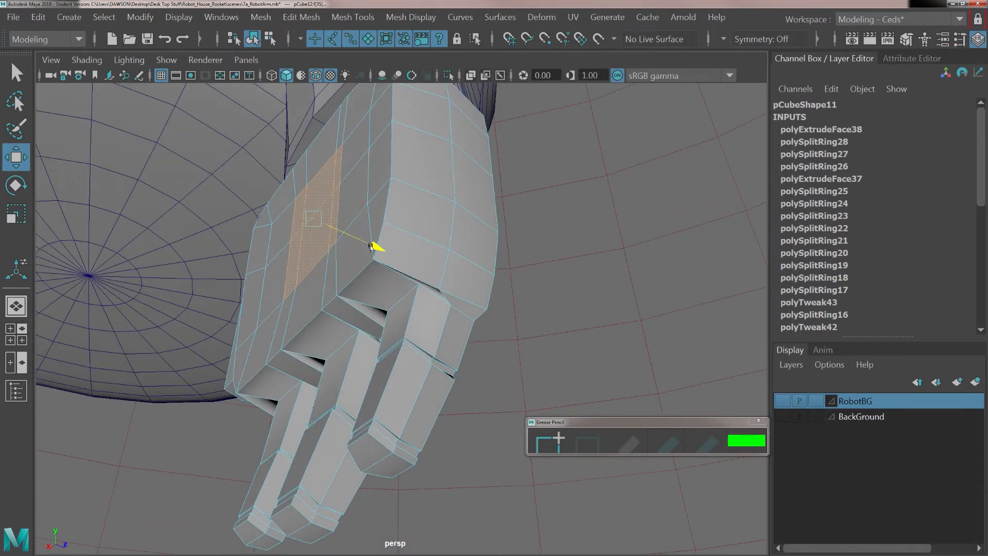
{"action": "left_click_drag", "start_coordinate": [370, 247], "coordinate": [309, 342]}
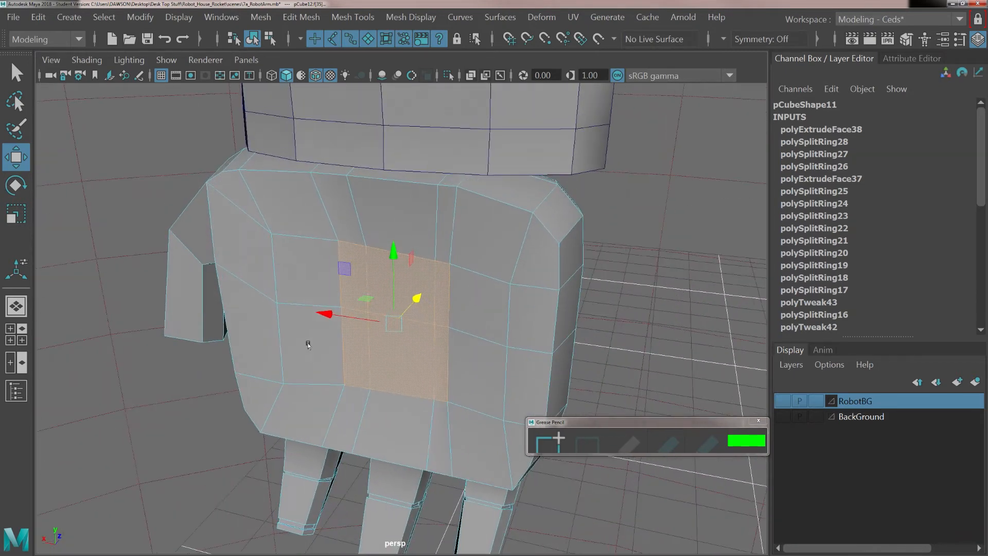
Step: Select the two vertical edges on each side of the palm's central faces and move them along the Z axis
{"action": "right_click_drag", "start_coordinate": [312, 145], "coordinate": [313, 105]}
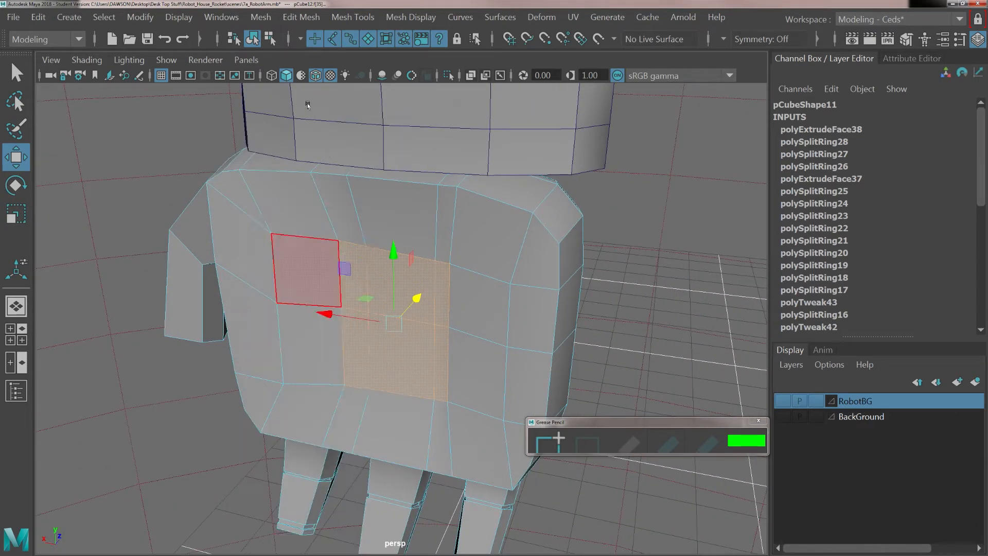
{"action": "left_click", "coordinate": [264, 274]}
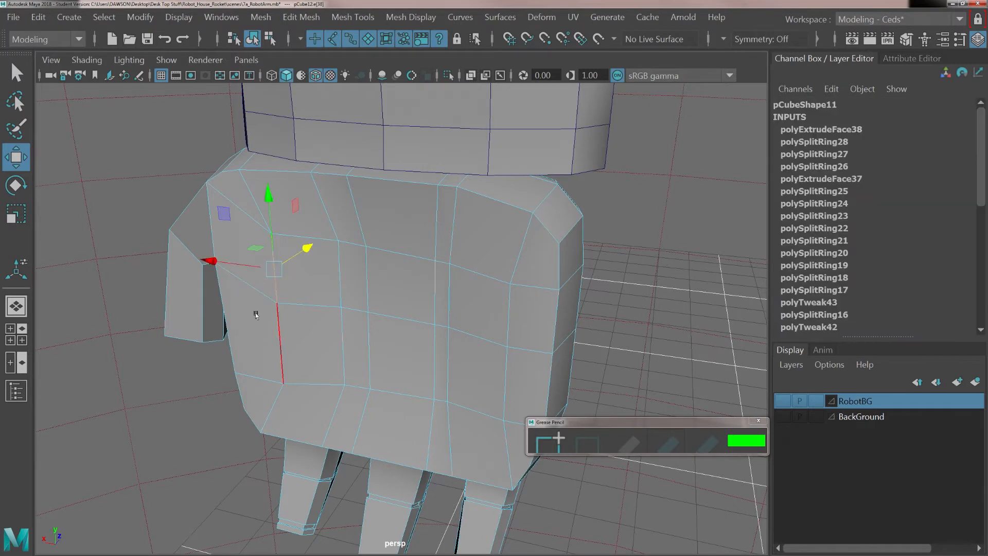
{"action": "left_click", "coordinate": [266, 334], "text": "shift"}
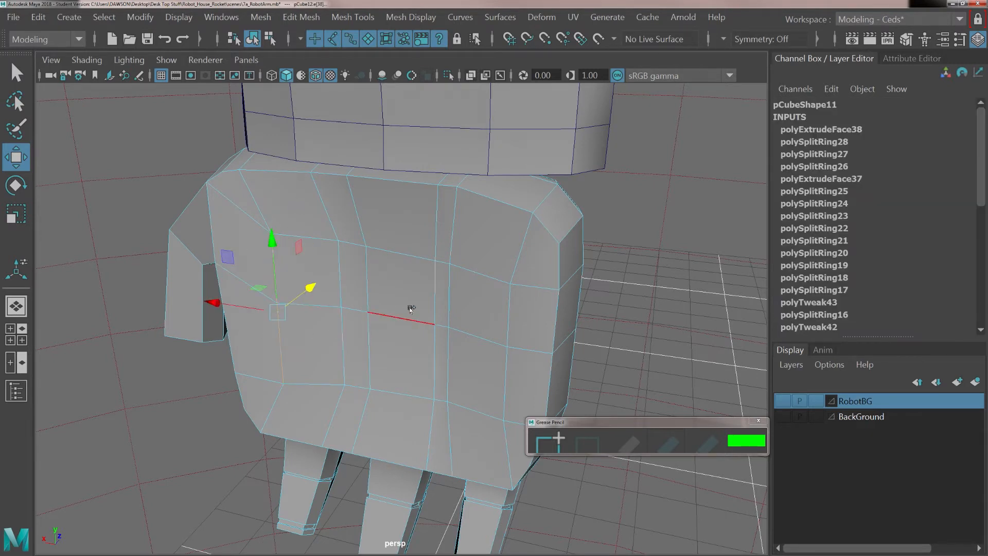
{"action": "left_click", "coordinate": [494, 307], "text": "shift"}
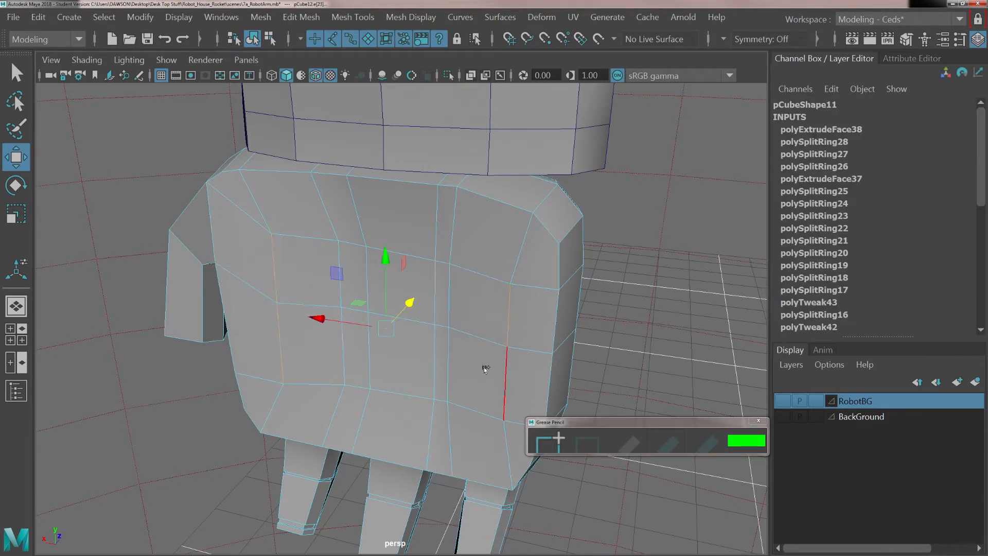
{"action": "left_click_drag", "start_coordinate": [470, 371], "coordinate": [415, 377], "text": "alt"}
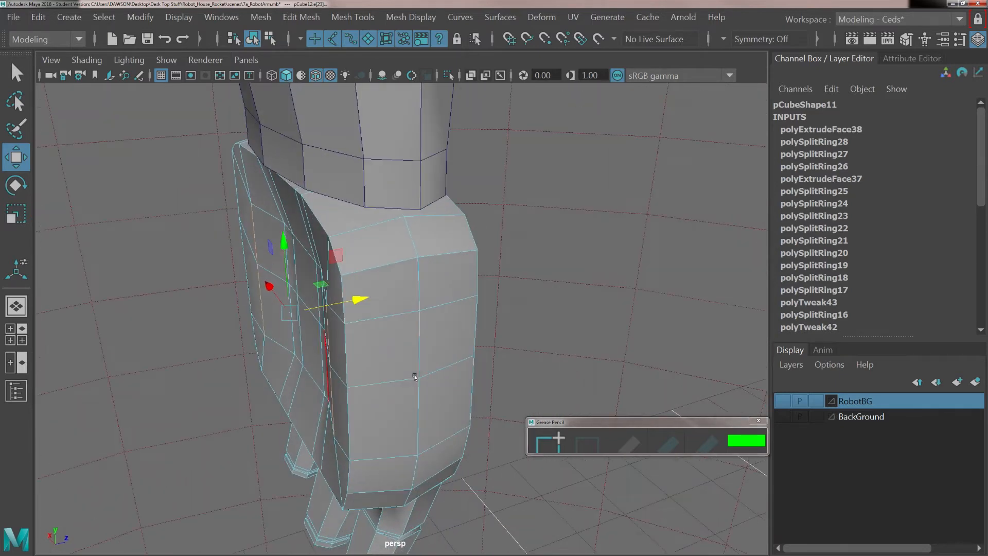
{"action": "left_click_drag", "start_coordinate": [353, 299], "coordinate": [276, 319]}
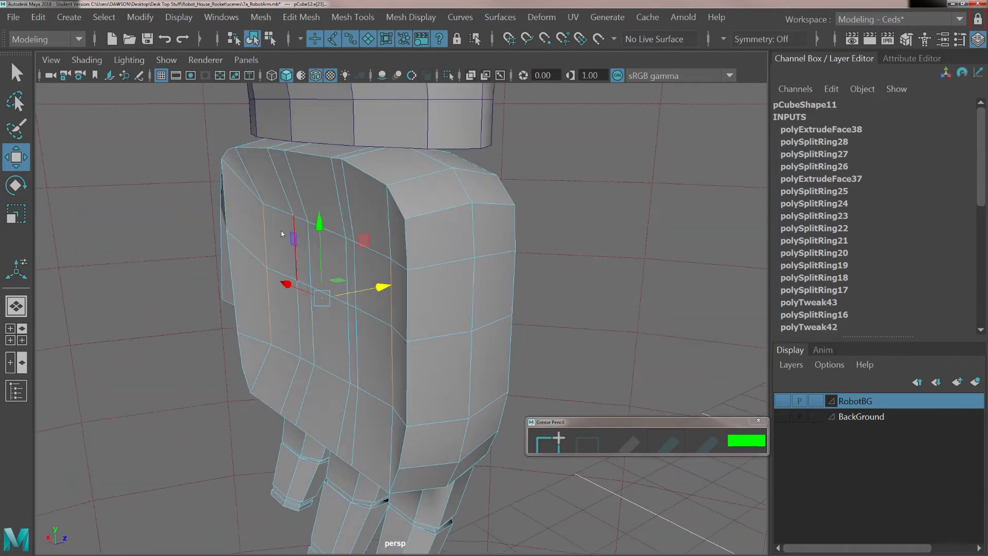
Step: Preview the hand mesh smoothed, examine its palm, back and thumb, and return it to the unsmoothed display
{"action": "right_click_drag", "start_coordinate": [281, 230], "coordinate": [355, 120]}
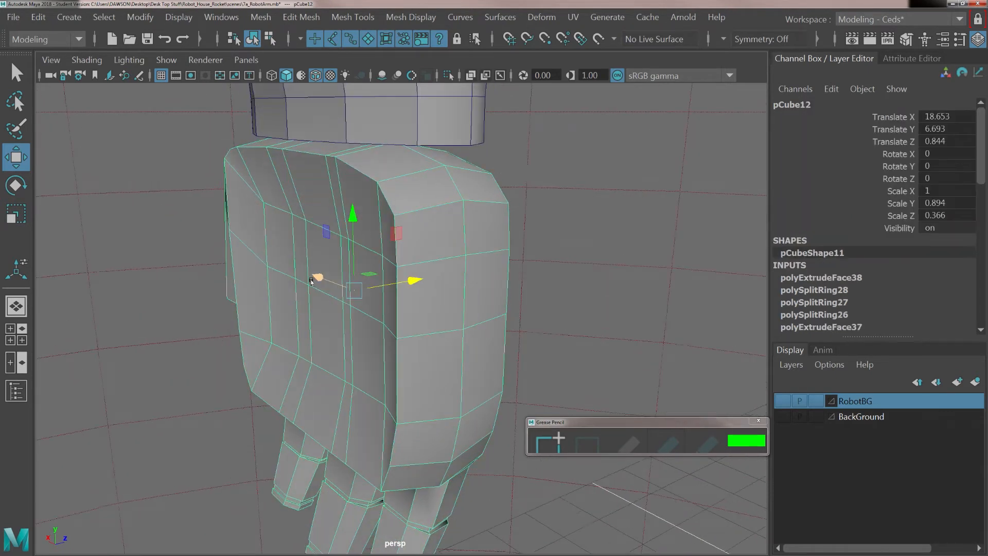
{"action": "key", "text": "3"}
{"action": "scroll", "coordinate": [233, 358], "scroll_direction": "down", "scroll_amount": 3}
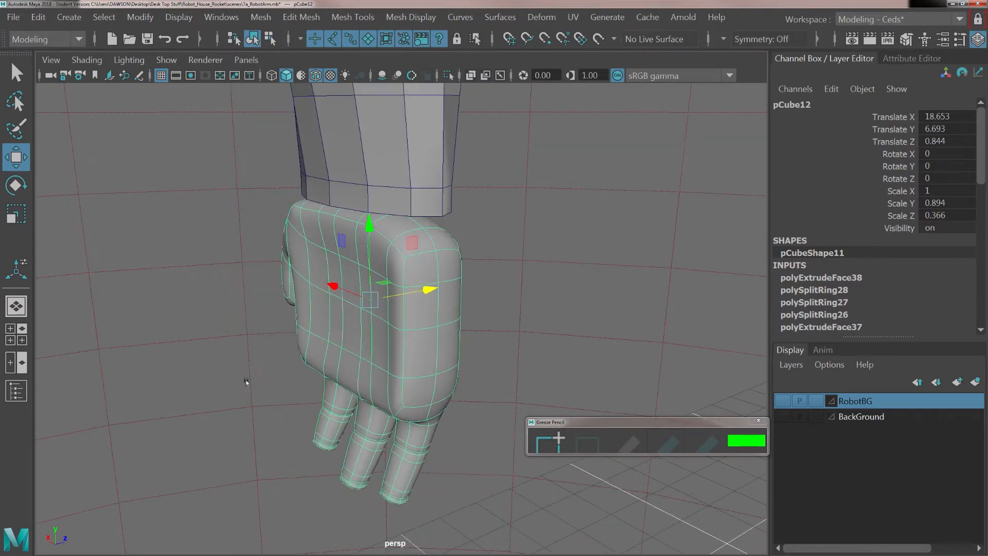
{"action": "left_click", "coordinate": [247, 382]}
{"action": "left_click_drag", "start_coordinate": [327, 355], "coordinate": [327, 347], "text": "alt"}
{"action": "left_click_drag", "start_coordinate": [302, 355], "coordinate": [330, 286], "text": "alt"}
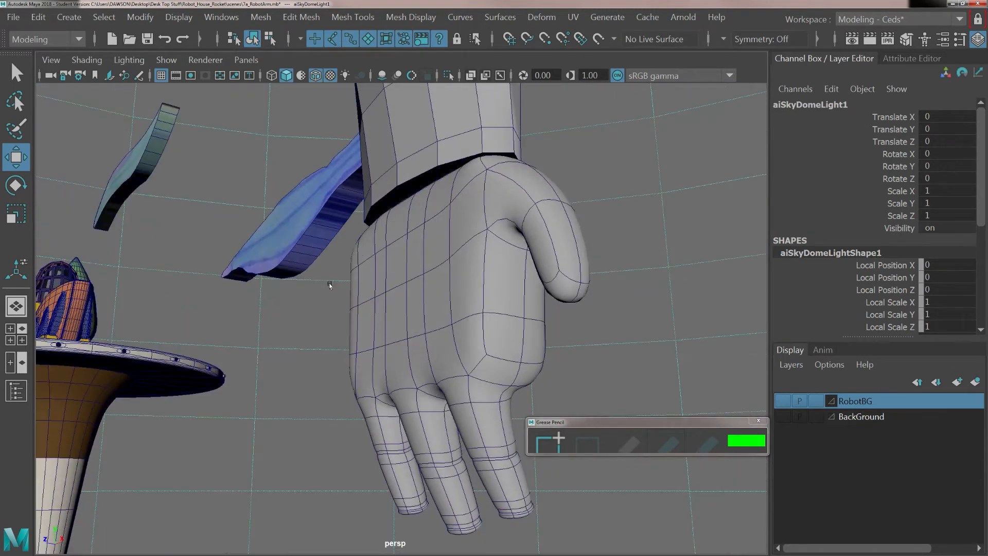
{"action": "left_click_drag", "start_coordinate": [407, 268], "coordinate": [401, 289], "text": "alt"}
{"action": "left_click", "coordinate": [404, 291]}
{"action": "key", "text": "1"}
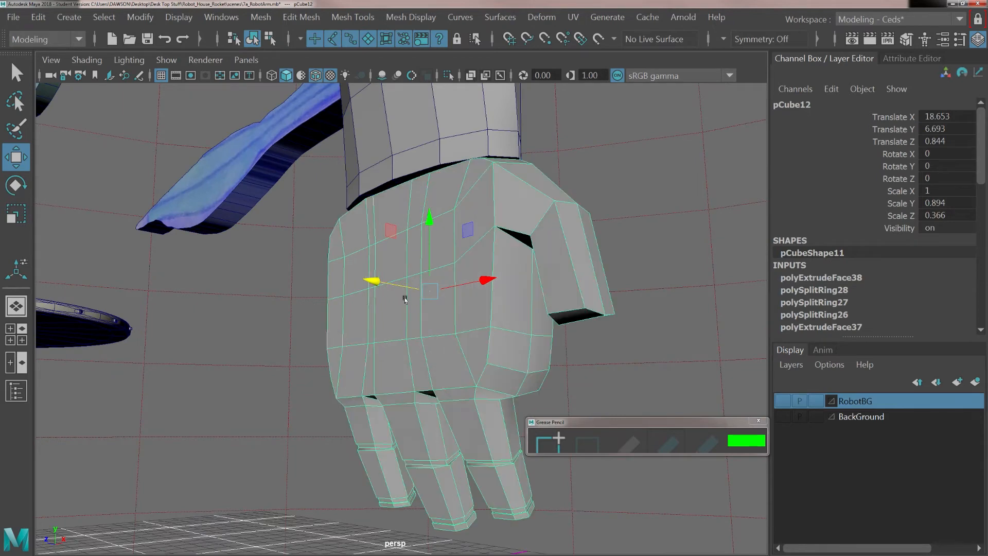
Step: Select the block of six adjoining faces in the centre of the back of the hand
{"action": "scroll", "coordinate": [395, 298], "scroll_direction": "up", "scroll_amount": 5}
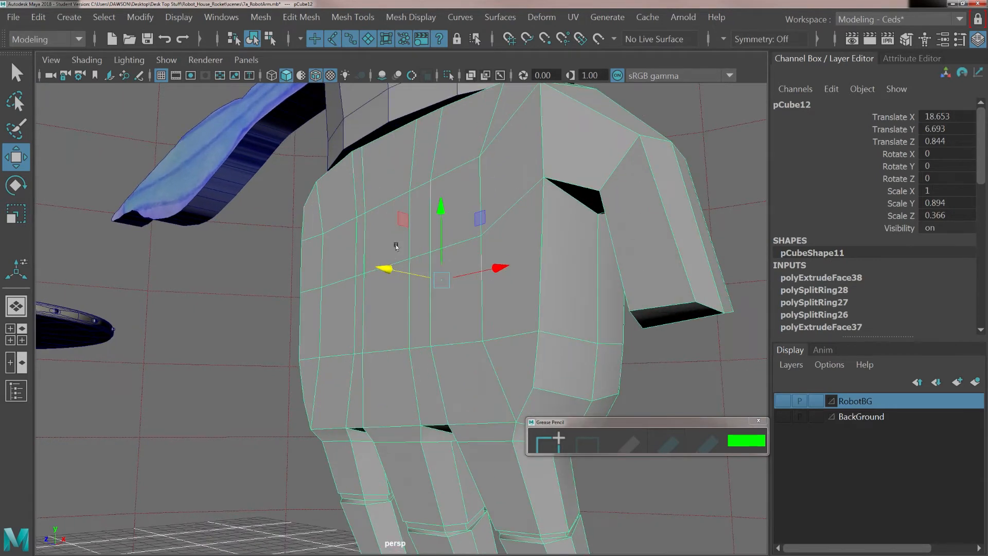
{"action": "right_click_drag", "start_coordinate": [400, 243], "coordinate": [408, 188]}
{"action": "left_click", "coordinate": [370, 258]}
{"action": "left_click_drag", "start_coordinate": [371, 258], "coordinate": [419, 288], "text": "alt"}
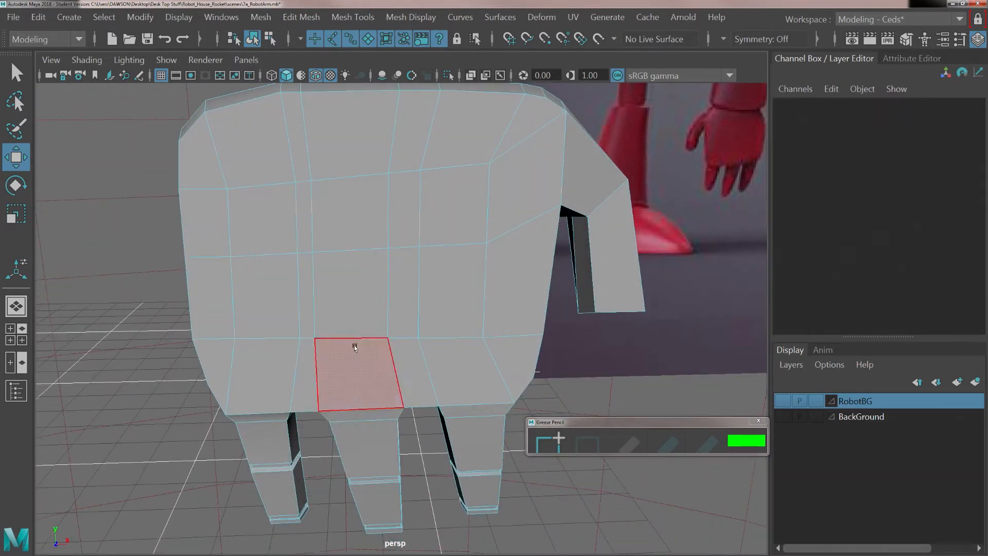
{"action": "left_click", "coordinate": [356, 226]}
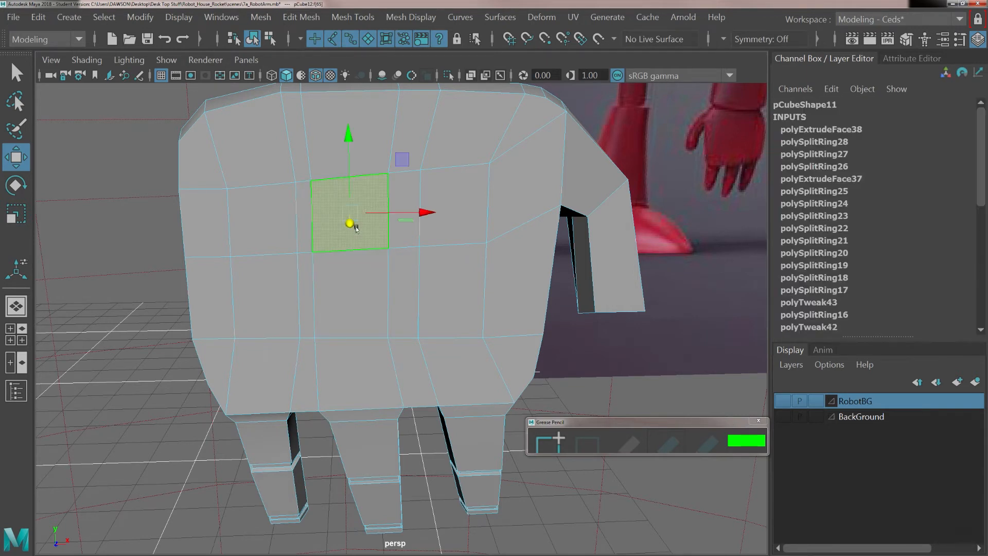
{"action": "left_click", "coordinate": [347, 283], "text": "shift"}
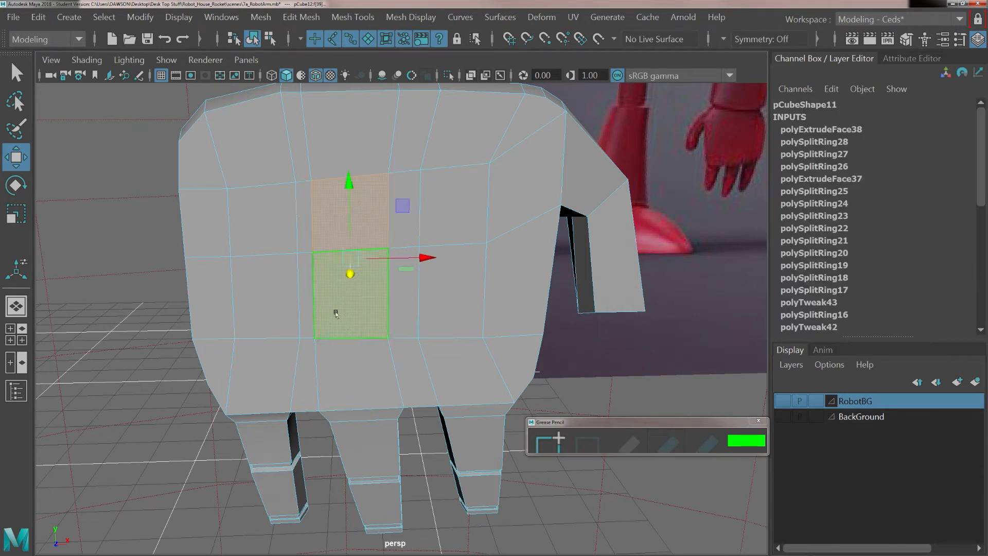
{"action": "left_click", "coordinate": [302, 231], "text": "shift"}
{"action": "left_click", "coordinate": [300, 263], "text": "shift"}
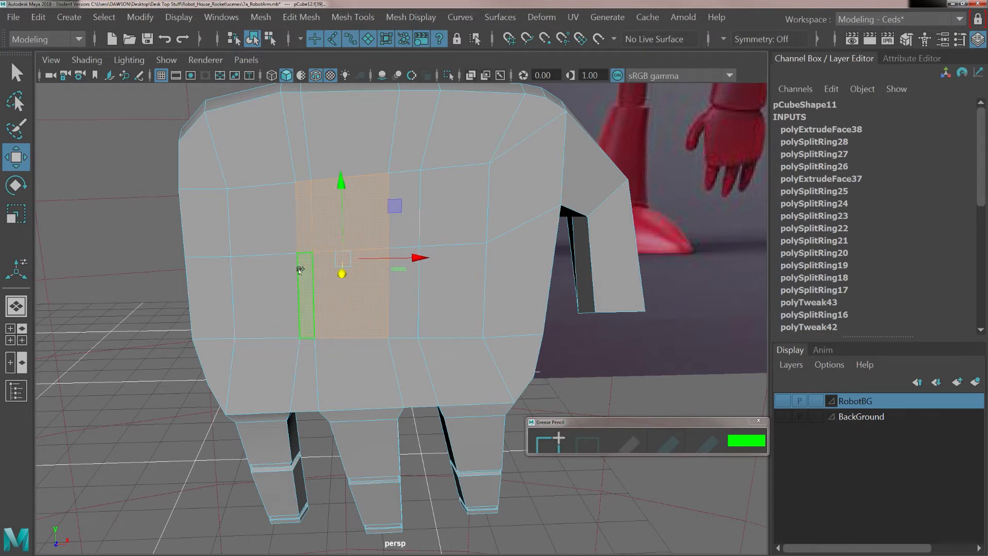
{"action": "left_click", "coordinate": [389, 226], "text": "shift"}
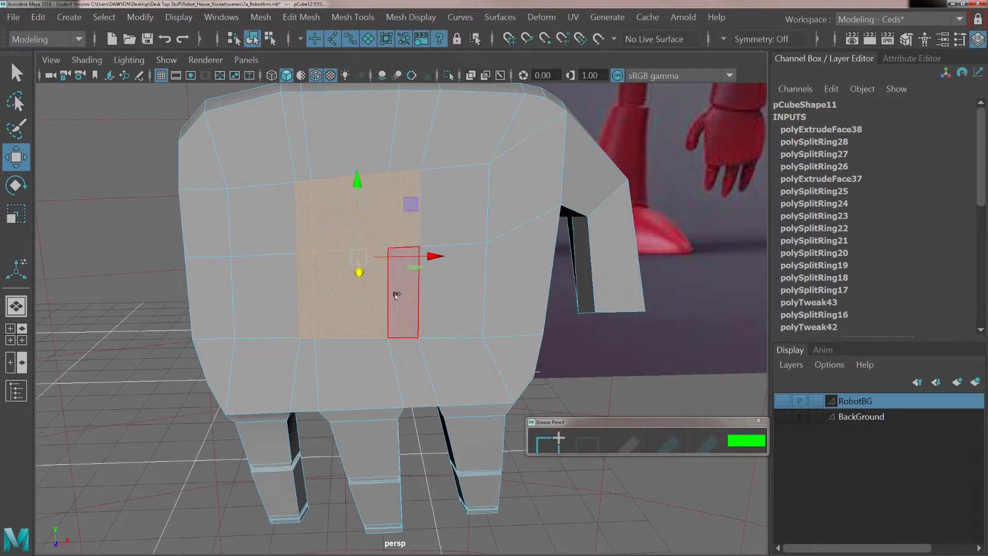
{"action": "left_click", "coordinate": [396, 295], "text": "shift"}
Step: Pull the selected faces on the back of the hand slightly outward along the Z axis
{"action": "left_click_drag", "start_coordinate": [396, 296], "coordinate": [332, 355], "text": "alt"}
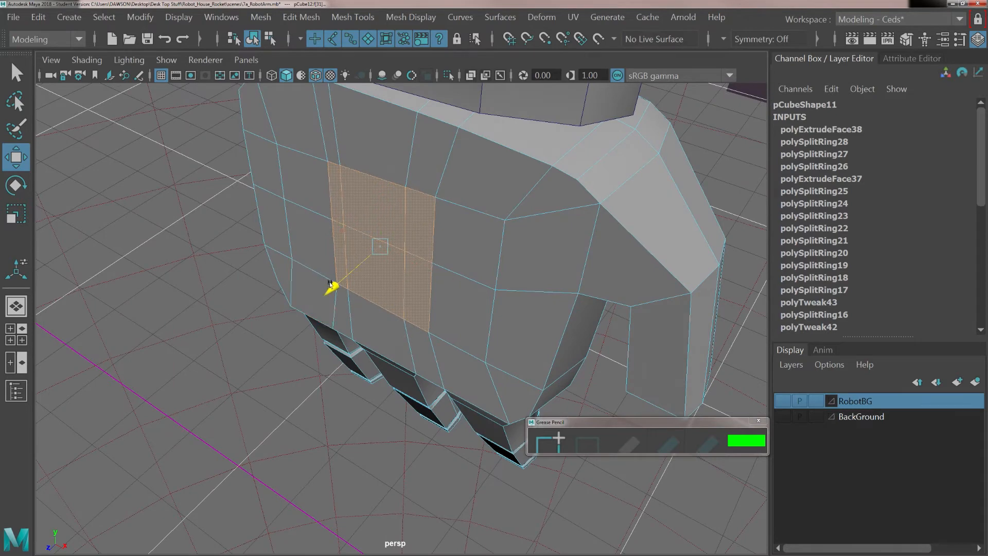
{"action": "left_click_drag", "start_coordinate": [331, 284], "coordinate": [322, 291]}
{"action": "left_click_drag", "start_coordinate": [322, 291], "coordinate": [326, 253], "text": "alt"}
{"action": "left_click_drag", "start_coordinate": [326, 253], "coordinate": [400, 300], "text": "alt"}
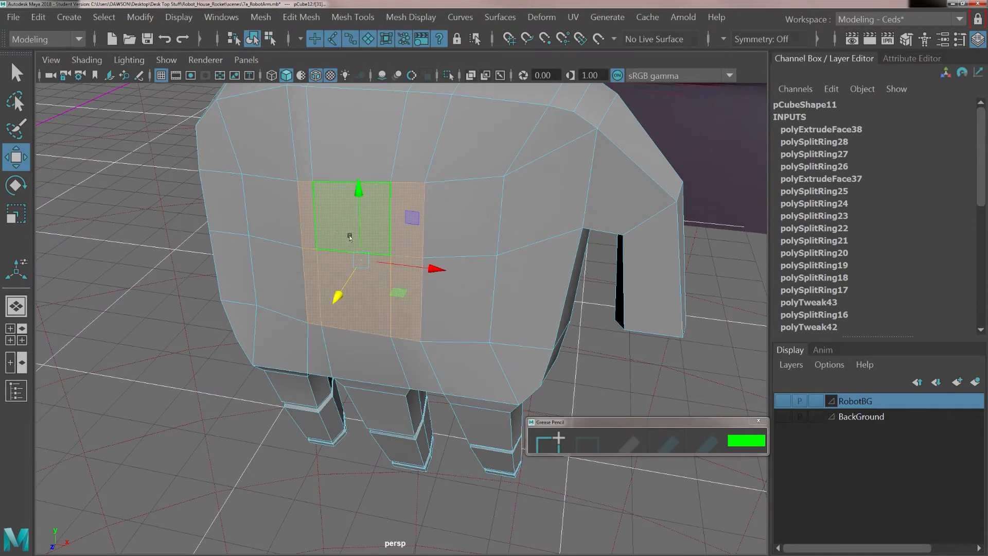
Step: Select the two vertical edges on each side of the back's central faces, adjust them along the Z axis, and return to object selection
{"action": "right_click_drag", "start_coordinate": [329, 224], "coordinate": [415, 119]}
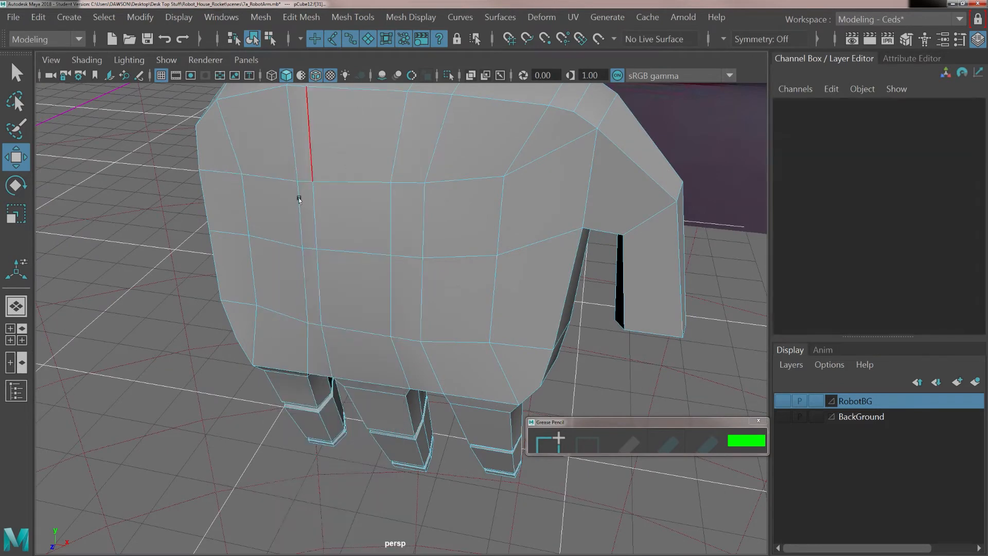
{"action": "left_click_drag", "start_coordinate": [252, 228], "coordinate": [231, 240], "text": "alt"}
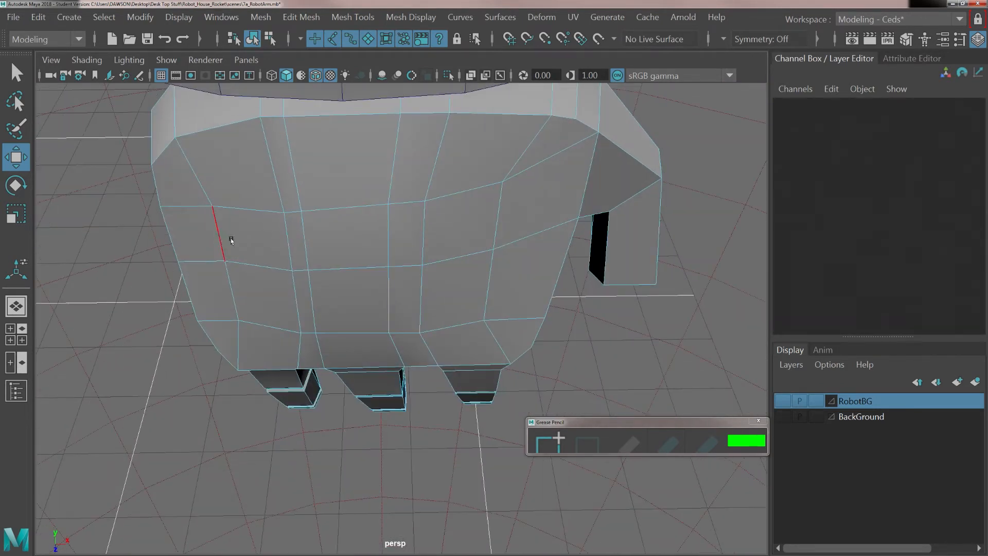
{"action": "left_click", "coordinate": [217, 242]}
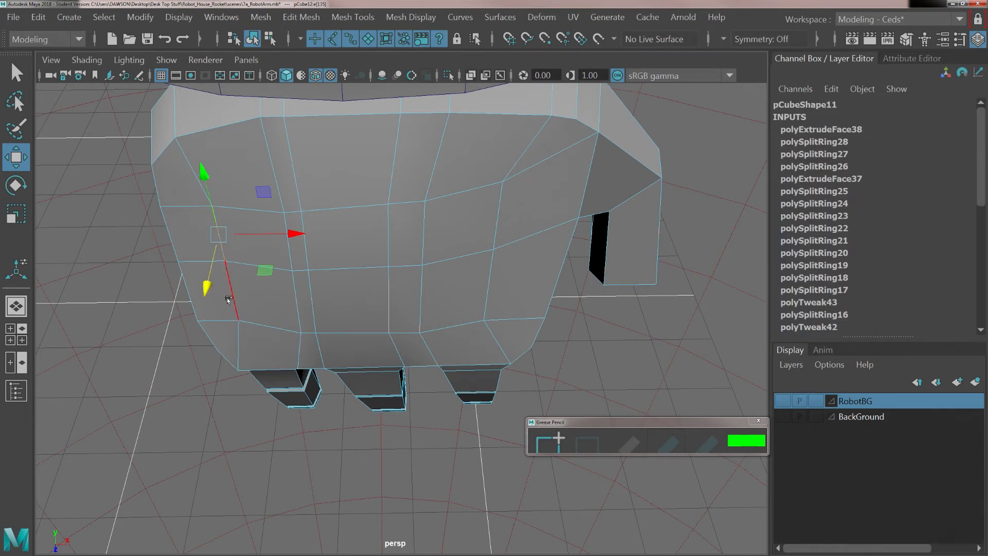
{"action": "left_click", "coordinate": [480, 214], "text": "shift"}
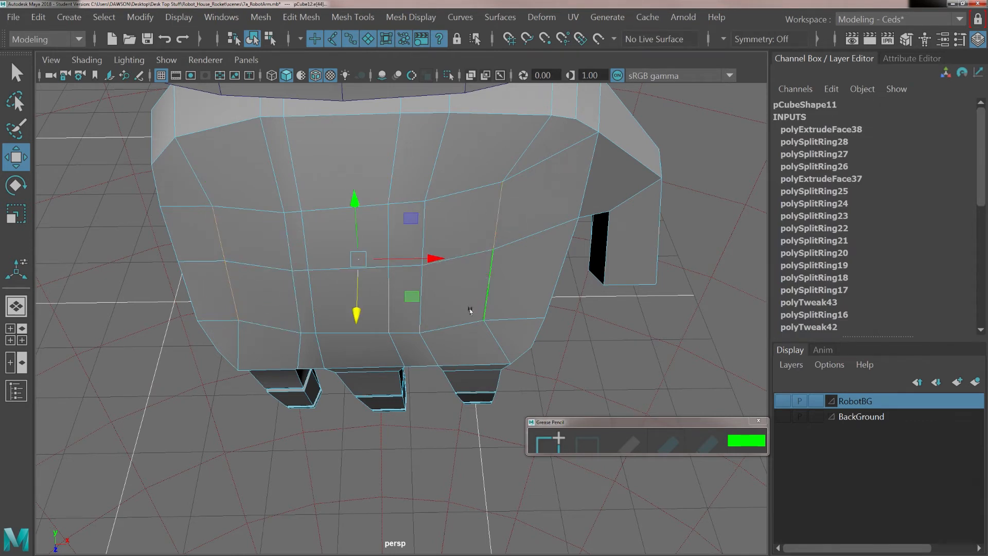
{"action": "left_click_drag", "start_coordinate": [470, 311], "coordinate": [313, 284], "text": "alt"}
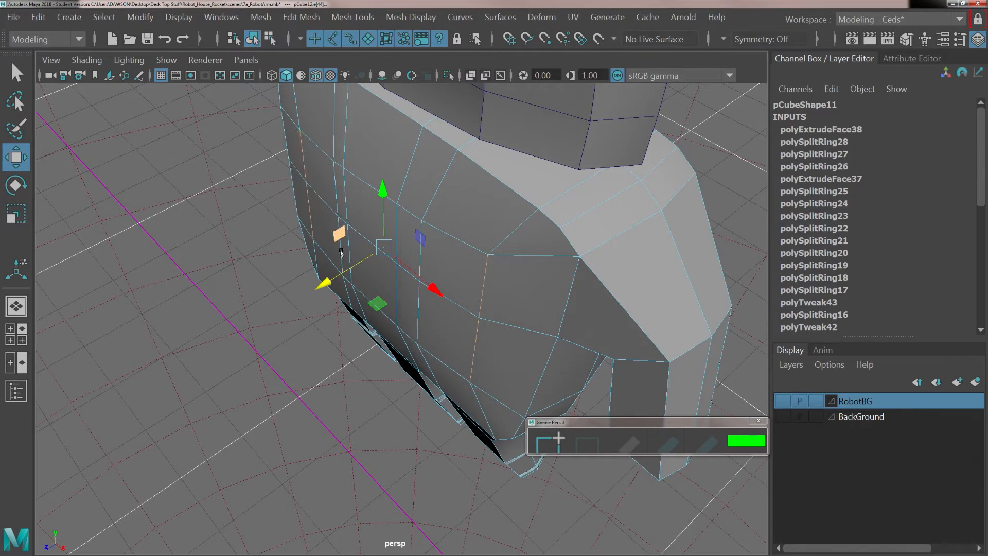
{"action": "left_click_drag", "start_coordinate": [341, 252], "coordinate": [346, 240], "text": "alt"}
{"action": "mouse_move", "coordinate": [465, 146]}
{"action": "right_mouse_down"}
{"action": "mouse_move", "coordinate": [464, 183]}
{"action": "mouse_move", "coordinate": [537, 146]}
{"action": "mouse_move", "coordinate": [543, 120]}
{"action": "right_mouse_up"}
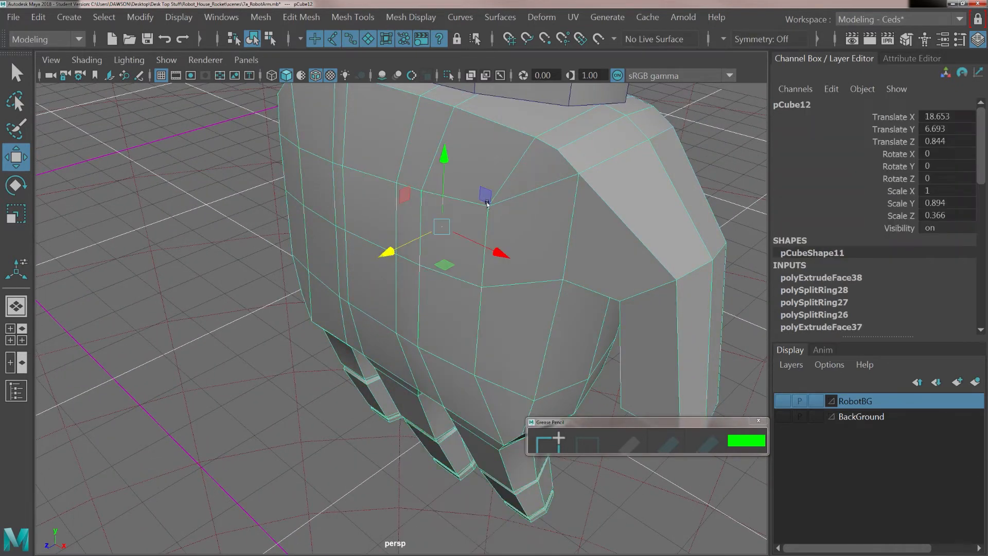
Step: In the front view, insert an edge loop around the base of the thumb, close to where it joins the palm
{"action": "scroll", "coordinate": [471, 251], "scroll_direction": "down", "scroll_amount": 3}
{"action": "left_click_drag", "start_coordinate": [396, 334], "coordinate": [434, 344], "text": "alt"}
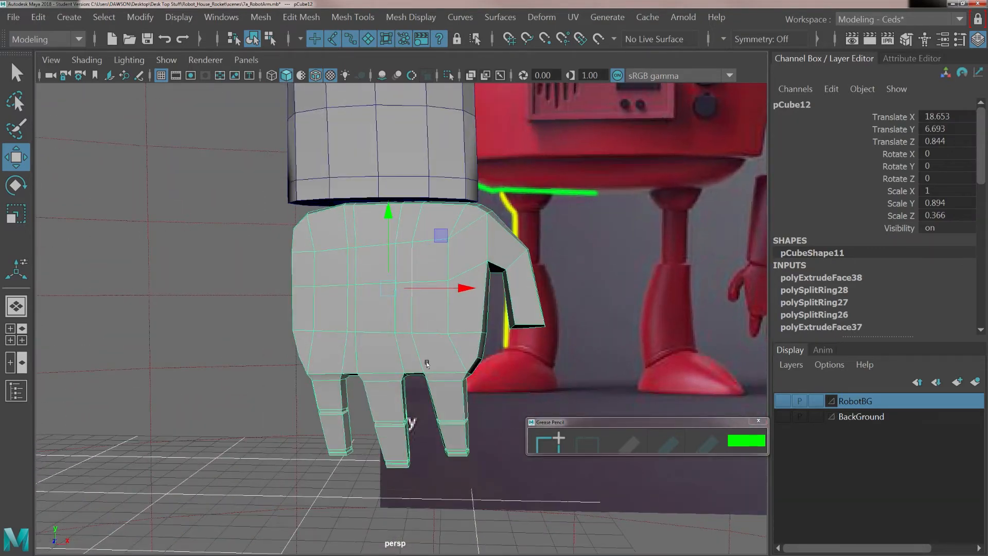
{"action": "key", "text": "space"}
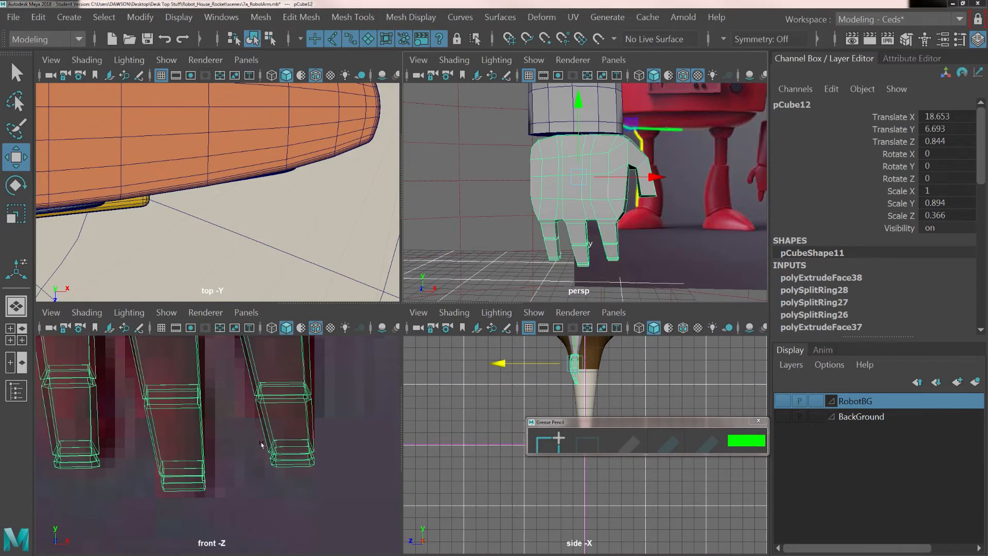
{"action": "key", "text": "space"}
{"action": "middle_click_drag", "start_coordinate": [510, 187], "coordinate": [250, 475], "text": "alt"}
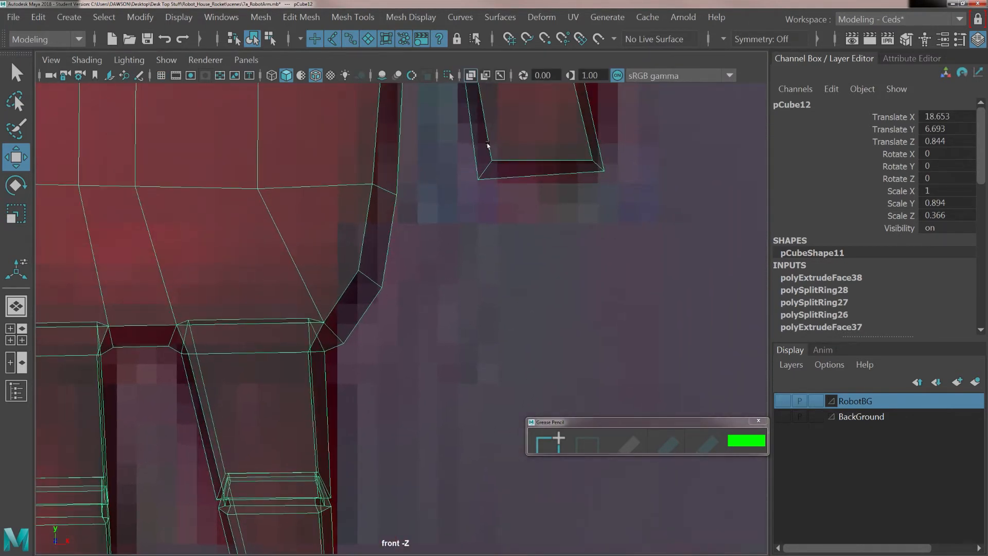
{"action": "middle_click_drag", "start_coordinate": [487, 149], "coordinate": [358, 416], "text": "alt"}
{"action": "mouse_move", "coordinate": [366, 272]}
{"action": "middle_mouse_down", "text": "alt"}
{"action": "mouse_move", "coordinate": [356, 311]}
{"action": "mouse_move", "coordinate": [366, 360]}
{"action": "middle_mouse_up", "text": "alt"}
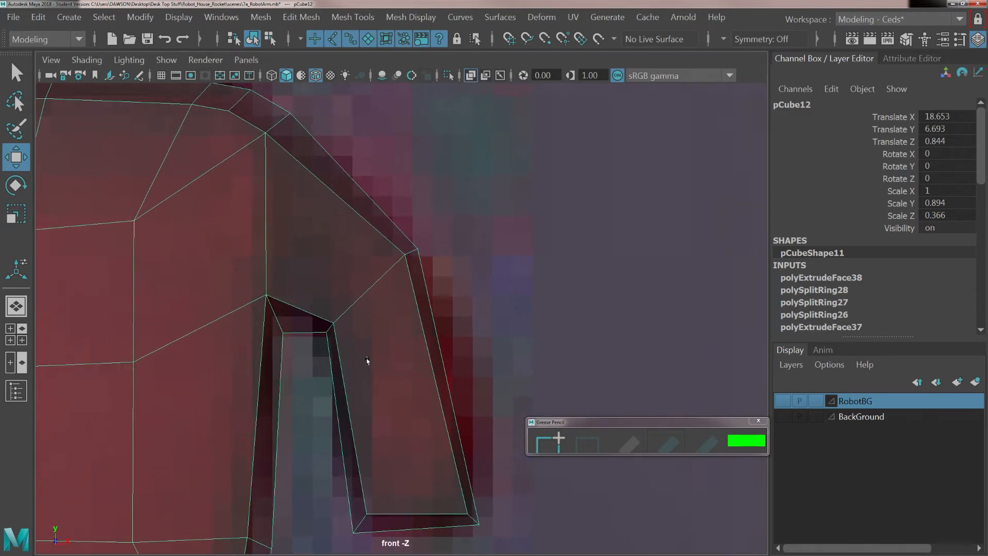
{"action": "left_click", "coordinate": [406, 17]}
{"action": "mouse_move", "coordinate": [372, 20]}
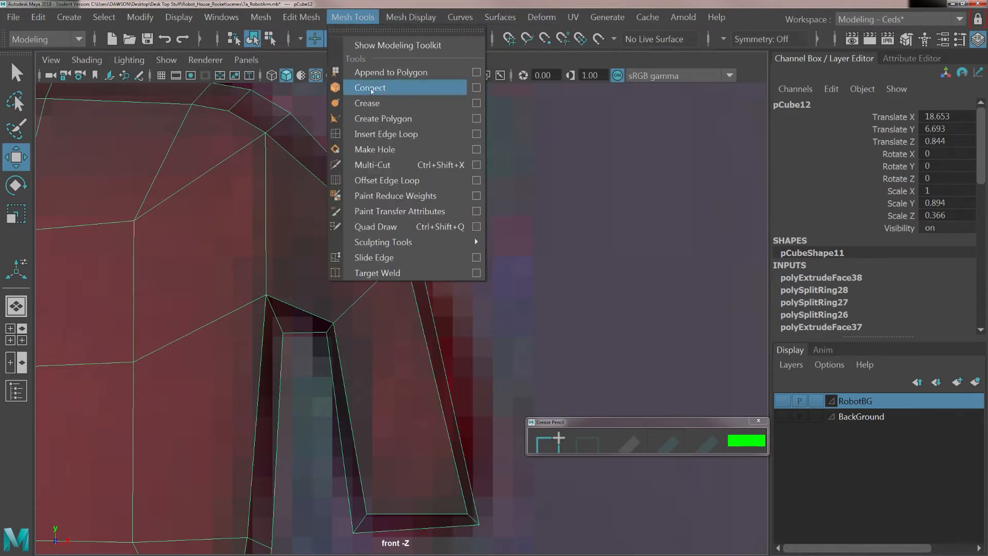
{"action": "left_click", "coordinate": [369, 135]}
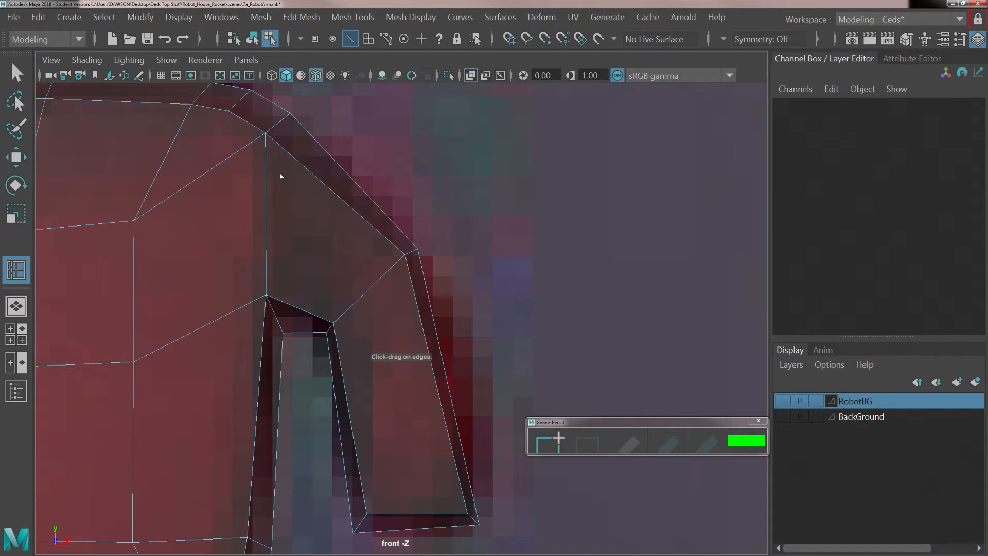
{"action": "middle_click_drag", "start_coordinate": [280, 174], "coordinate": [294, 179], "text": "alt"}
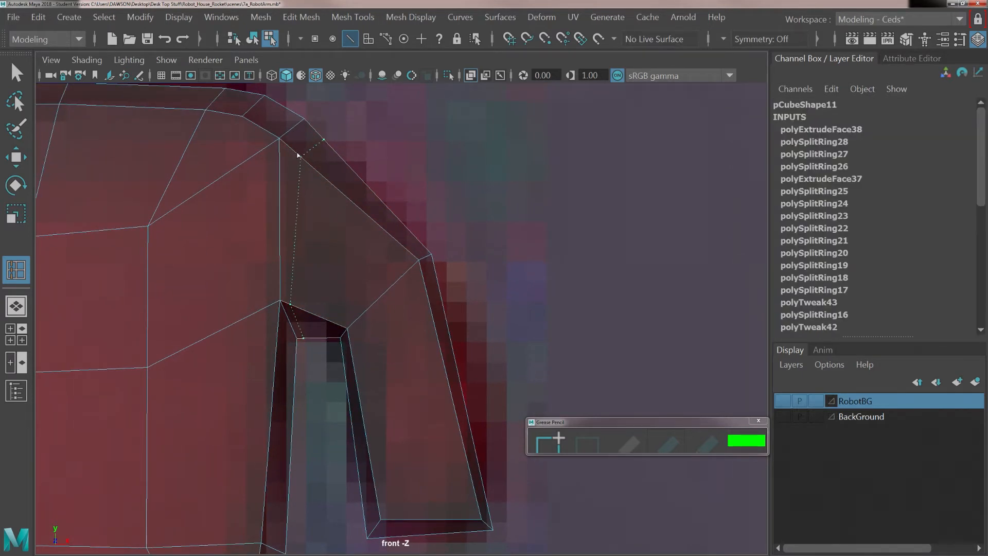
{"action": "left_click_drag", "start_coordinate": [297, 156], "coordinate": [298, 157]}
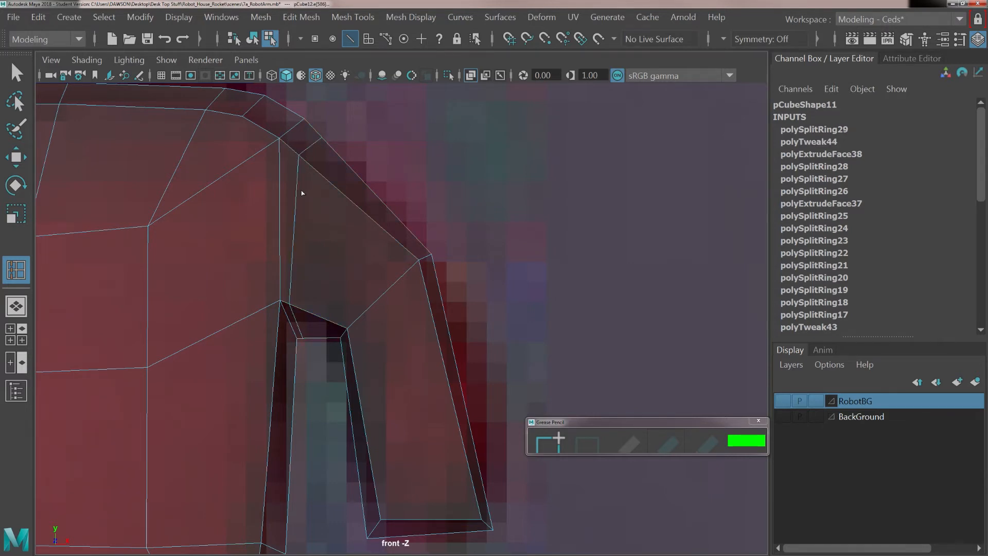
{"action": "key", "text": "w"}
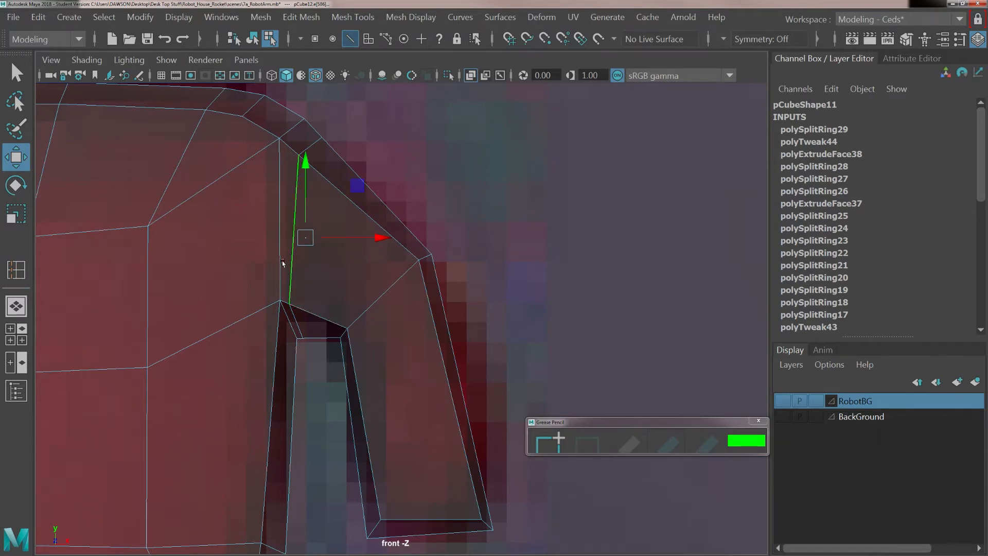
Step: Scale and shift the edge loop at the base of the thumb slightly toward the palm
{"action": "right_click_drag", "start_coordinate": [291, 267], "coordinate": [306, 103]}
{"action": "key", "text": "r"}
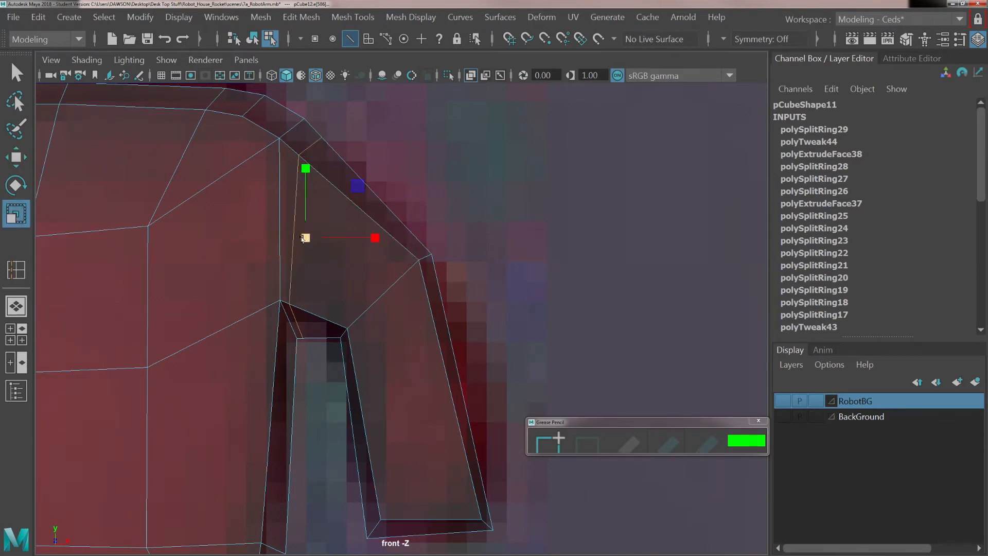
{"action": "mouse_move", "coordinate": [300, 238]}
{"action": "left_mouse_down"}
{"action": "mouse_move", "coordinate": [285, 233]}
{"action": "mouse_move", "coordinate": [297, 232]}
{"action": "left_mouse_up"}
{"action": "key", "text": "w"}
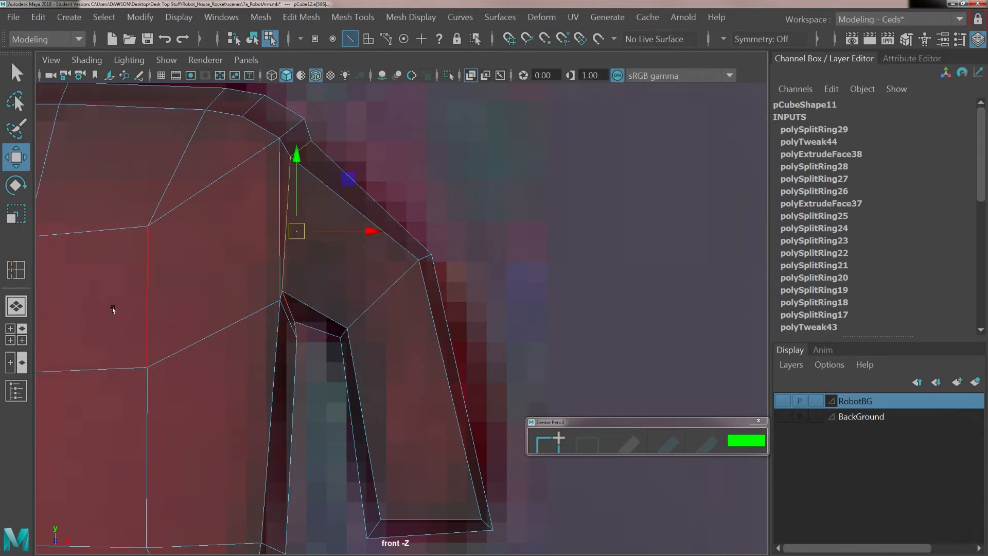
Step: Insert two edge loops across the thumb's outer segment, one around its middle and one just below the joint
{"action": "left_click", "coordinate": [16, 270]}
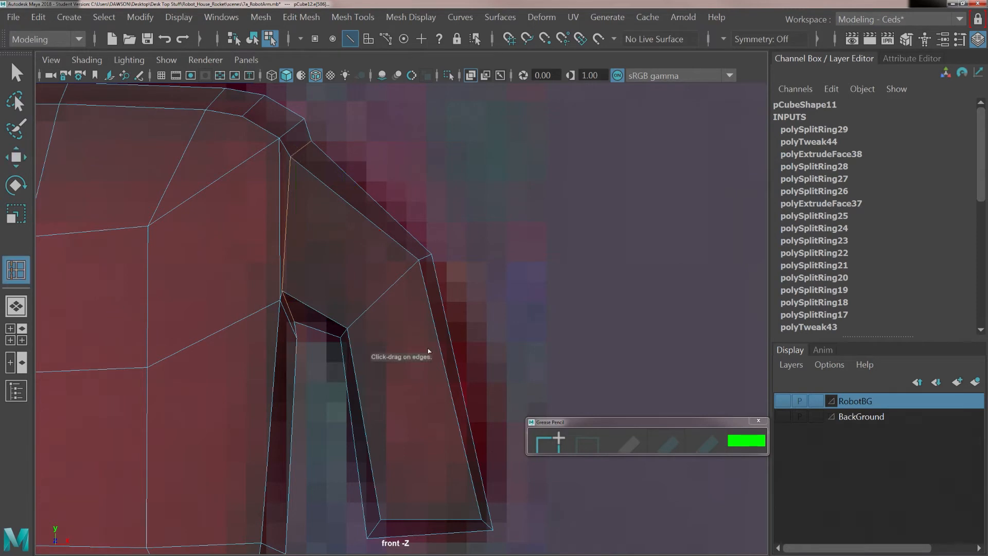
{"action": "left_click_drag", "start_coordinate": [429, 351], "coordinate": [408, 286], "text": "alt"}
{"action": "left_click", "coordinate": [449, 394]}
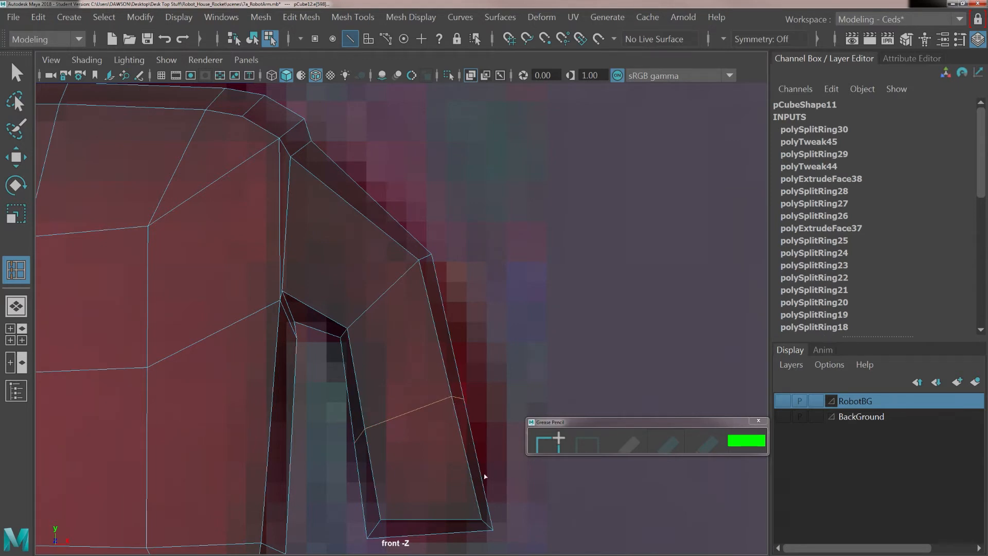
{"action": "left_click", "coordinate": [421, 280]}
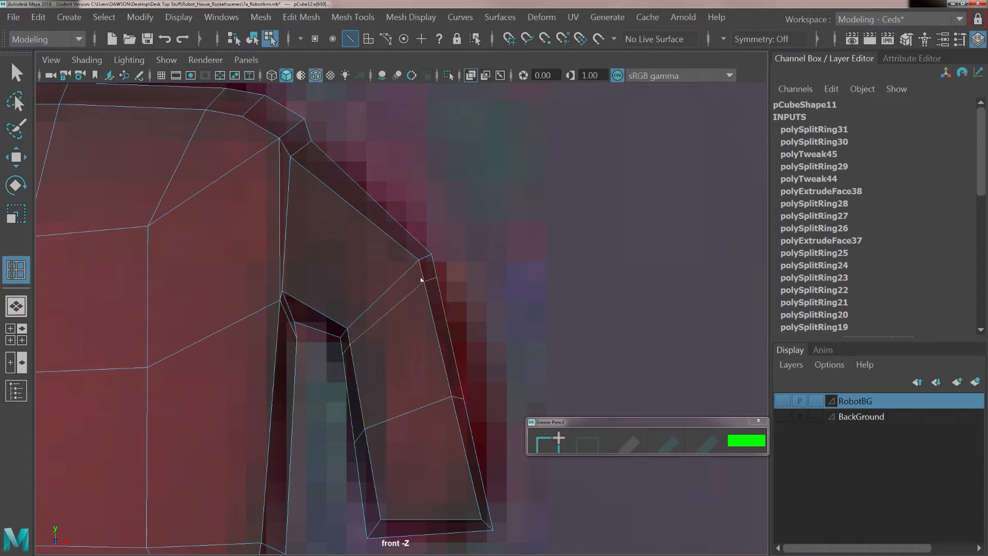
Step: Move the outer vertices of the thumb's middle edge loop outward to match the thumb outline in the reference
{"action": "key", "text": "w"}
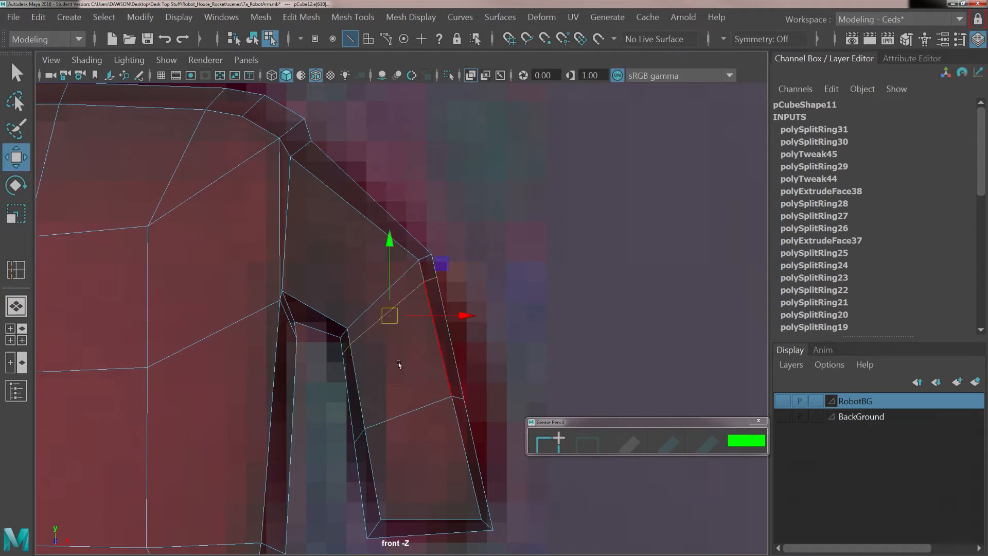
{"action": "right_click", "coordinate": [409, 369]}
{"action": "right_click_drag", "start_coordinate": [406, 365], "coordinate": [346, 144]}
{"action": "left_click_drag", "start_coordinate": [437, 380], "coordinate": [488, 401]}
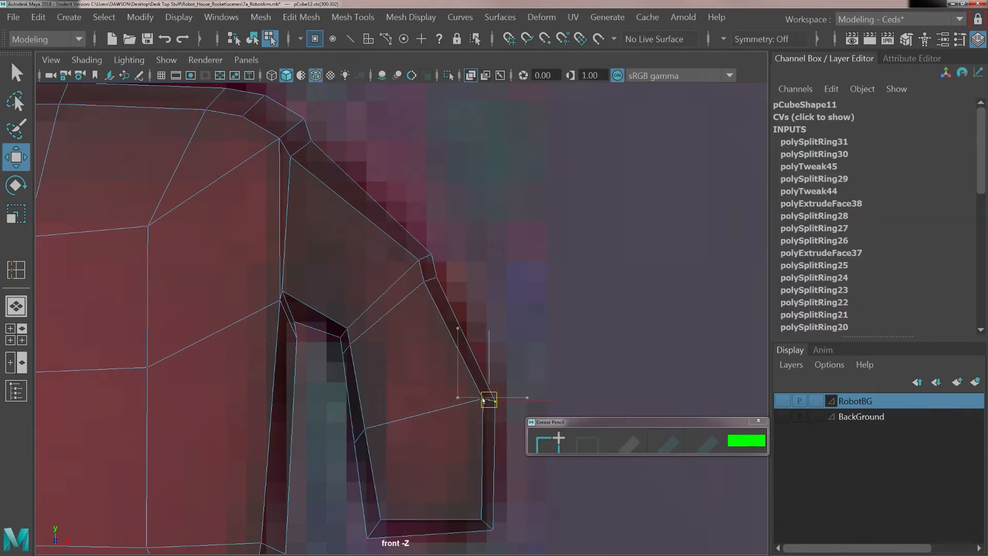
Step: Adjust the vertices on the thumb's inner side at the middle loop and the tip corner to follow the reference
{"action": "left_click_drag", "start_coordinate": [345, 424], "coordinate": [342, 444]}
{"action": "left_click_drag", "start_coordinate": [362, 511], "coordinate": [398, 551]}
{"action": "middle_click_drag", "start_coordinate": [423, 492], "coordinate": [415, 434], "text": "alt"}
{"action": "left_click_drag", "start_coordinate": [360, 478], "coordinate": [369, 479]}
{"action": "left_click_drag", "start_coordinate": [321, 362], "coordinate": [361, 414]}
{"action": "left_click_drag", "start_coordinate": [330, 384], "coordinate": [339, 372]}
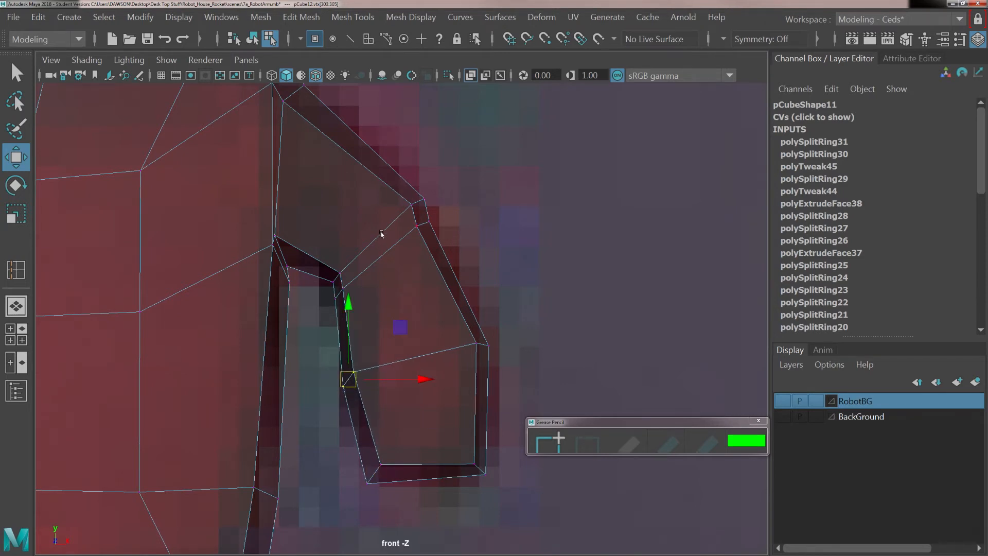
Step: Extrude the narrow band of faces around the thumb joint inward with a Local Translate Z of about -0.021 and scale it slightly
{"action": "mouse_move", "coordinate": [381, 234]}
{"action": "right_mouse_down"}
{"action": "mouse_move", "coordinate": [390, 239]}
{"action": "mouse_move", "coordinate": [390, 218]}
{"action": "right_mouse_up"}
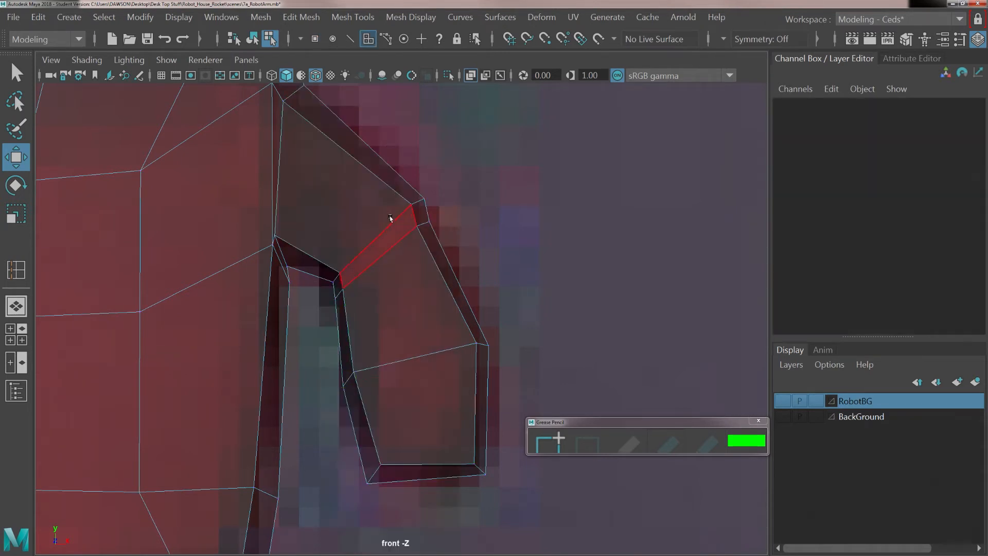
{"action": "left_click", "coordinate": [417, 215]}
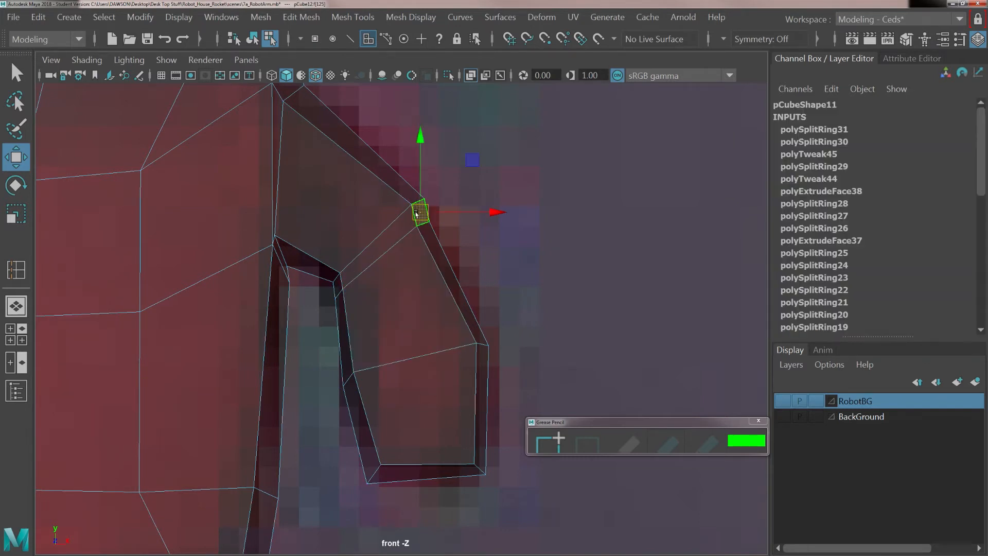
{"action": "left_click", "coordinate": [379, 238], "text": "shift"}
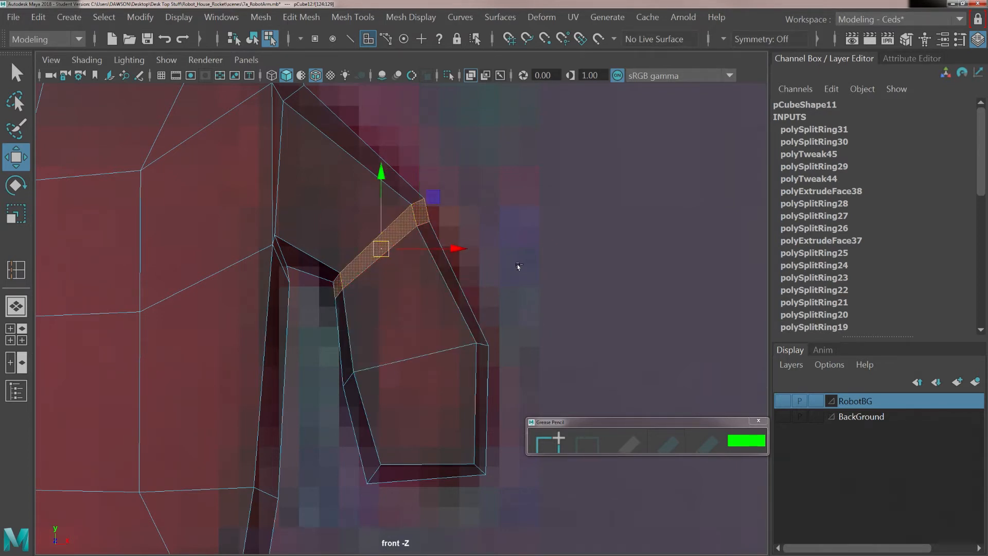
{"action": "key", "text": "ctrl+e"}
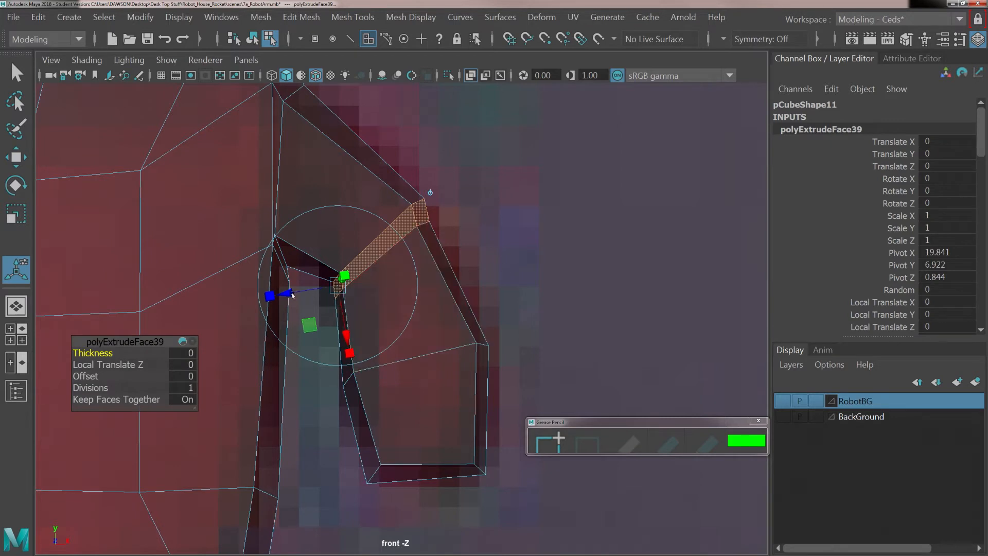
{"action": "left_click_drag", "start_coordinate": [279, 295], "coordinate": [287, 294]}
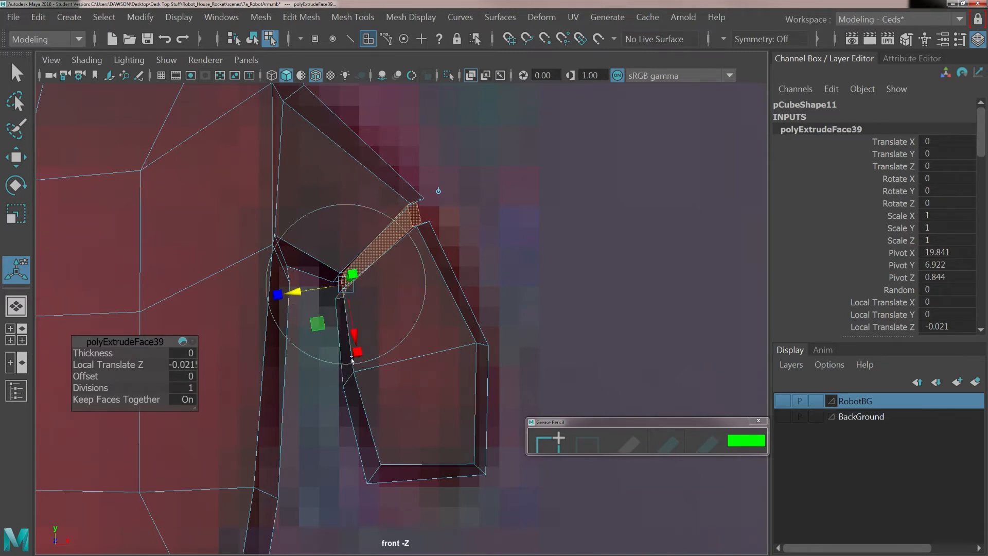
{"action": "mouse_move", "coordinate": [351, 355]}
{"action": "left_mouse_down"}
{"action": "mouse_move", "coordinate": [345, 345]}
{"action": "mouse_move", "coordinate": [353, 367]}
{"action": "mouse_move", "coordinate": [351, 352]}
{"action": "left_mouse_up"}
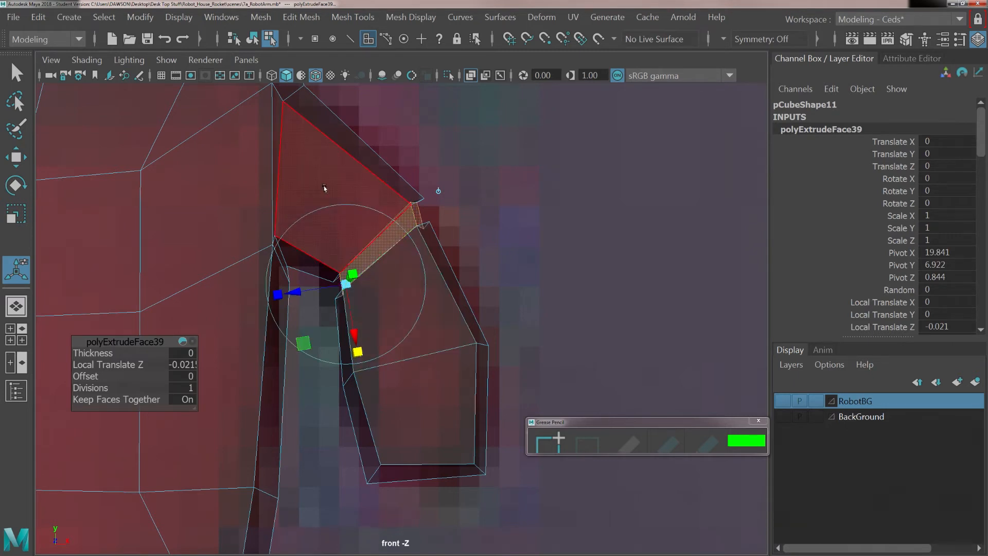
Step: Return the hand to object selection and turn off X-Ray shading in the front view
{"action": "scroll", "coordinate": [303, 200], "scroll_direction": "down", "scroll_amount": 5}
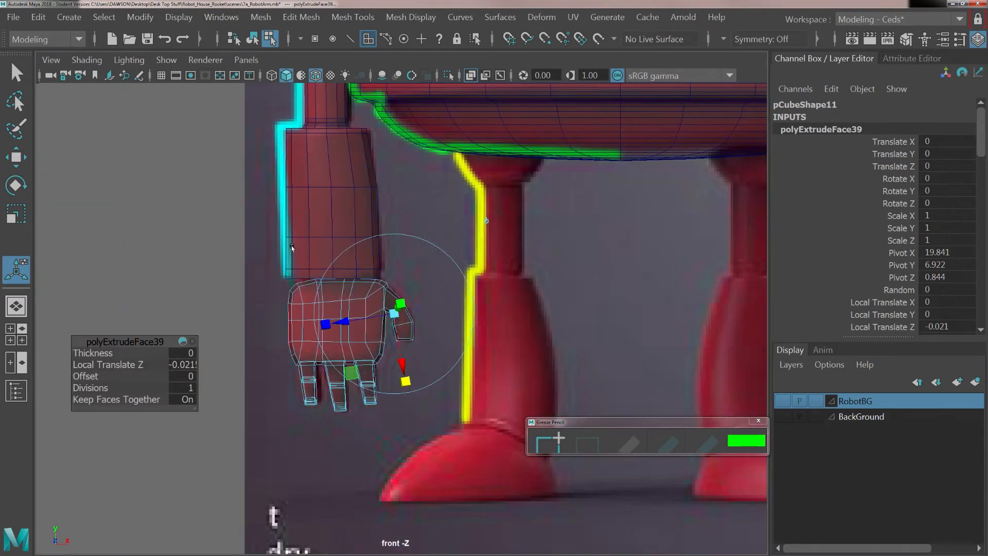
{"action": "scroll", "coordinate": [291, 246], "scroll_direction": "up", "scroll_amount": 3}
{"action": "right_click_drag", "start_coordinate": [287, 143], "coordinate": [323, 119]}
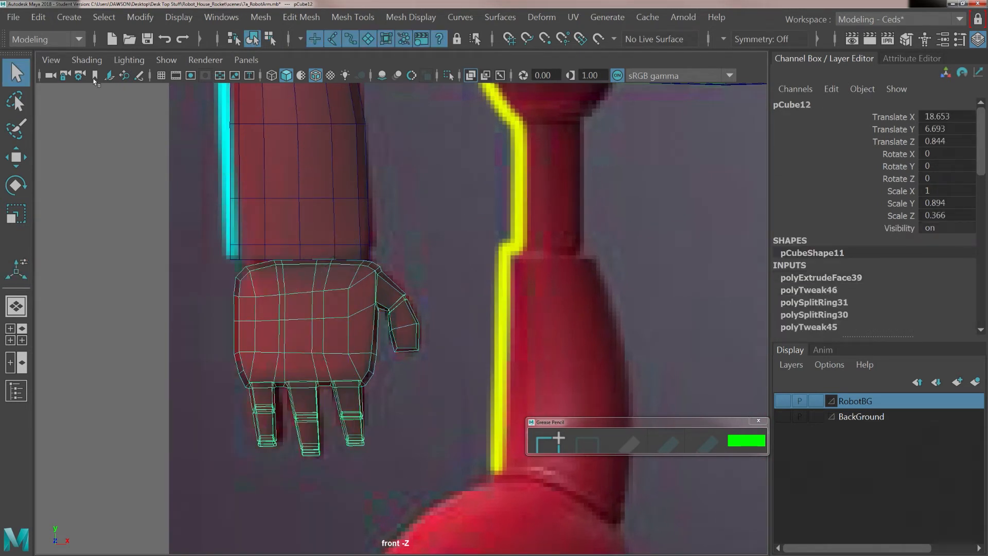
{"action": "left_click", "coordinate": [92, 61]}
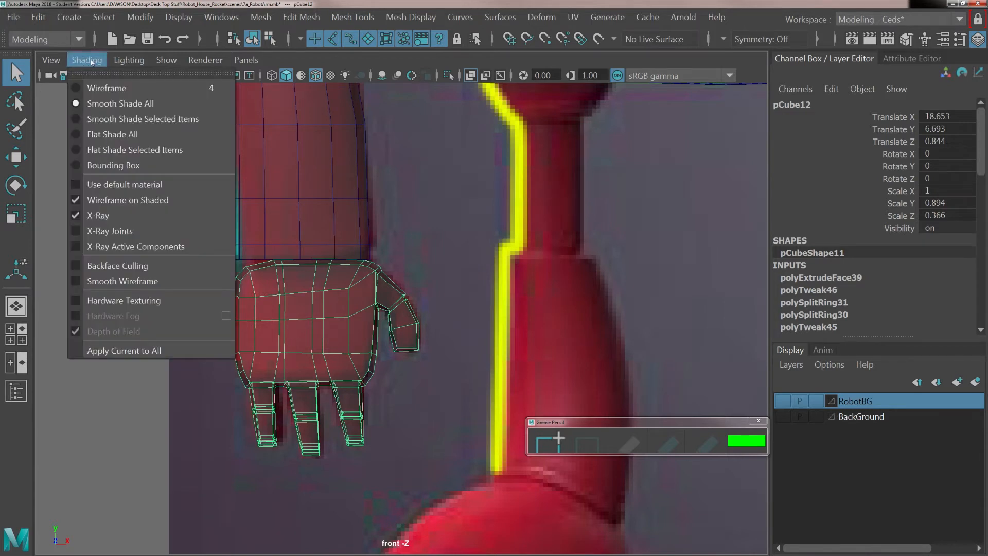
{"action": "left_click", "coordinate": [102, 218]}
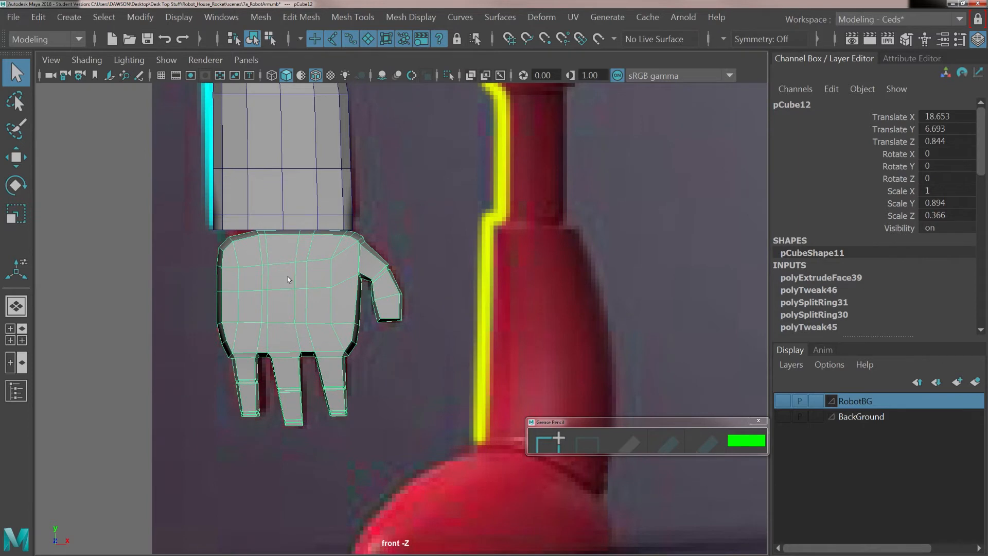
Step: Preview the hand smoothed, examine its shape against the forearm and the reference image, and restore the unsmoothed display
{"action": "key", "text": "3"}
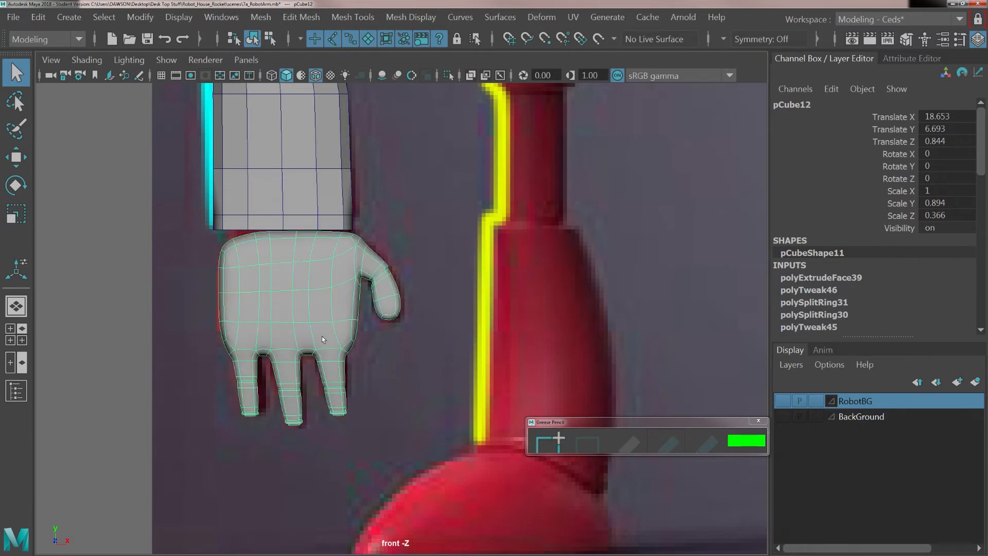
{"action": "scroll", "coordinate": [314, 323], "scroll_direction": "down", "scroll_amount": 8}
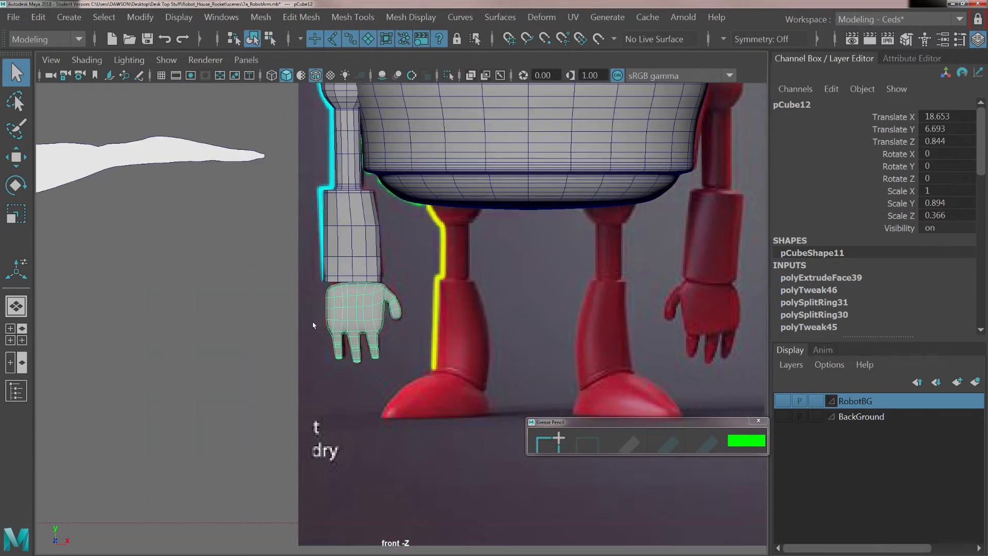
{"action": "scroll", "coordinate": [318, 300], "scroll_direction": "up", "scroll_amount": 10}
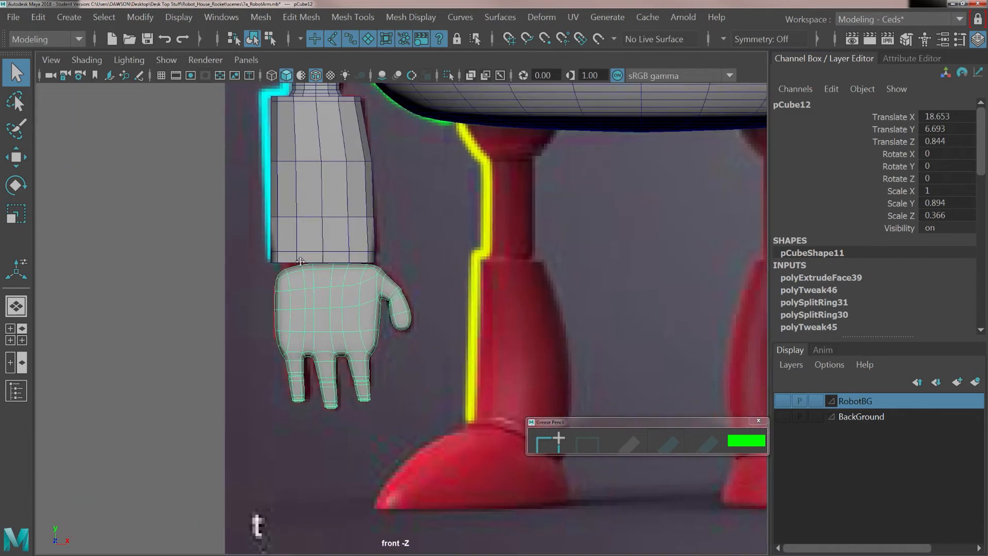
{"action": "scroll", "coordinate": [332, 303], "scroll_direction": "up", "scroll_amount": 3}
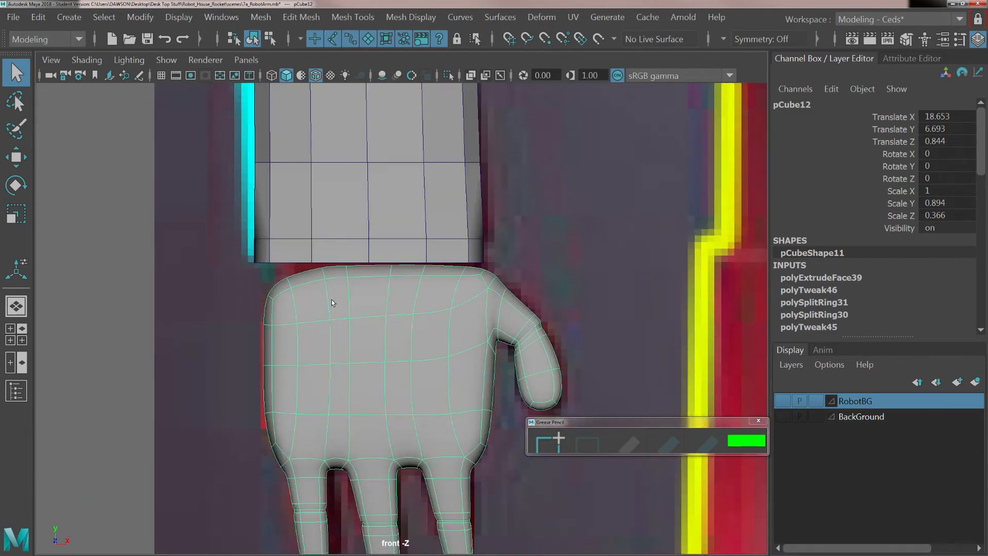
{"action": "scroll", "coordinate": [320, 305], "scroll_direction": "up", "scroll_amount": 1}
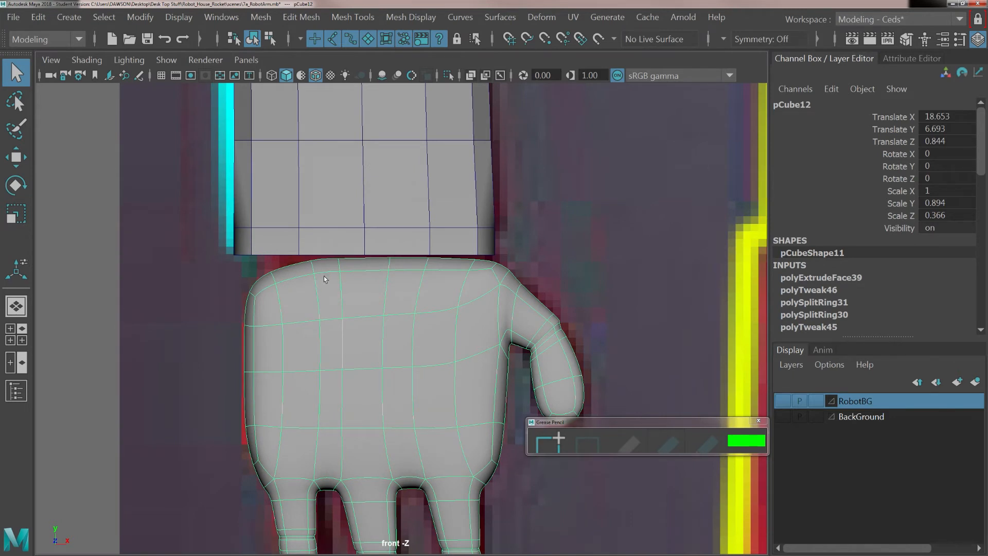
{"action": "scroll", "coordinate": [323, 297], "scroll_direction": "up", "scroll_amount": 2}
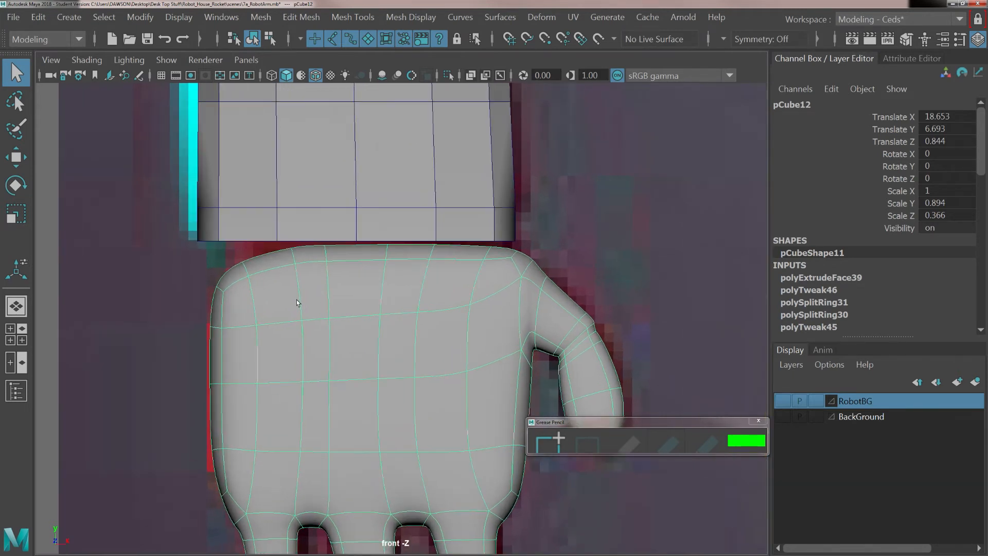
{"action": "key", "text": "1"}
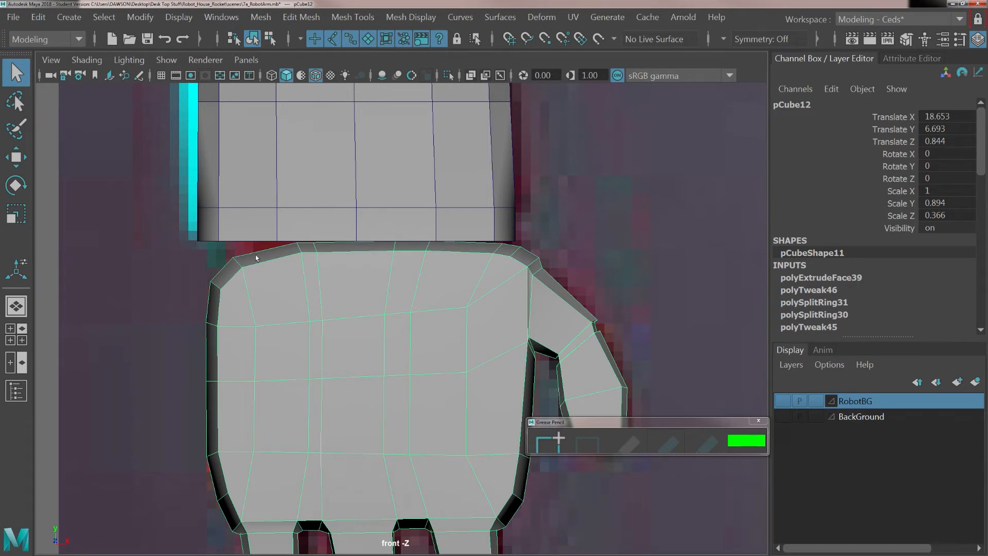
Step: Delete the faces along the wrist end of the hand, beneath the forearm
{"action": "right_click_drag", "start_coordinate": [327, 247], "coordinate": [327, 188]}
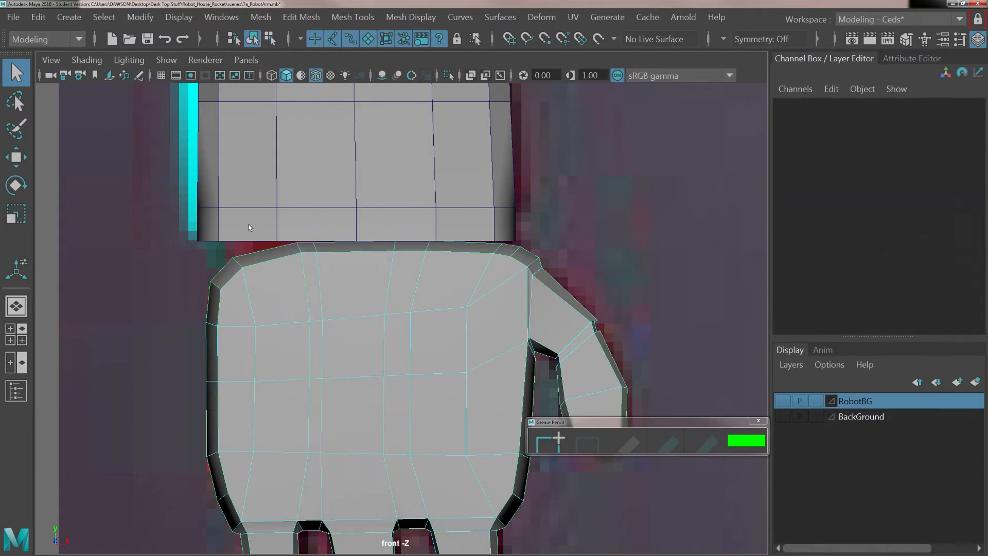
{"action": "left_click_drag", "start_coordinate": [252, 229], "coordinate": [345, 246]}
{"action": "left_click", "coordinate": [278, 233]}
{"action": "left_click", "coordinate": [383, 230]}
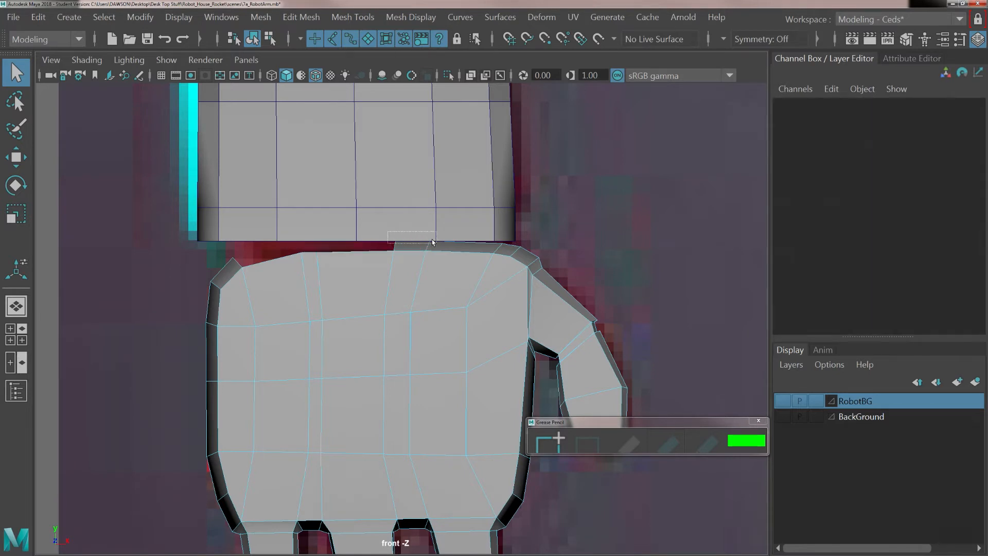
{"action": "left_click_drag", "start_coordinate": [432, 239], "coordinate": [449, 243]}
{"action": "key", "text": "Delete"}
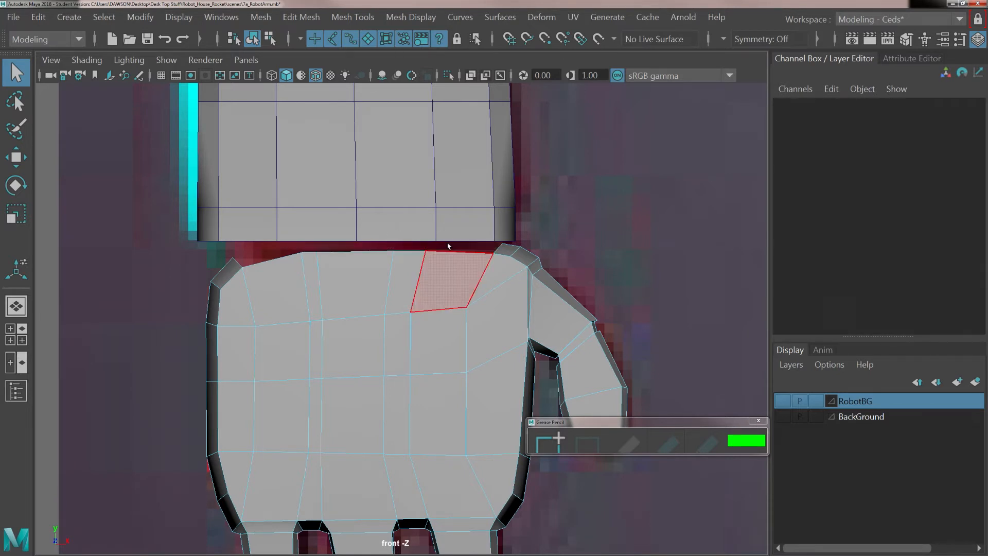
Step: Raise the vertices along the hand's open wrist edge until they meet the lower end of the forearm
{"action": "right_click", "coordinate": [283, 274]}
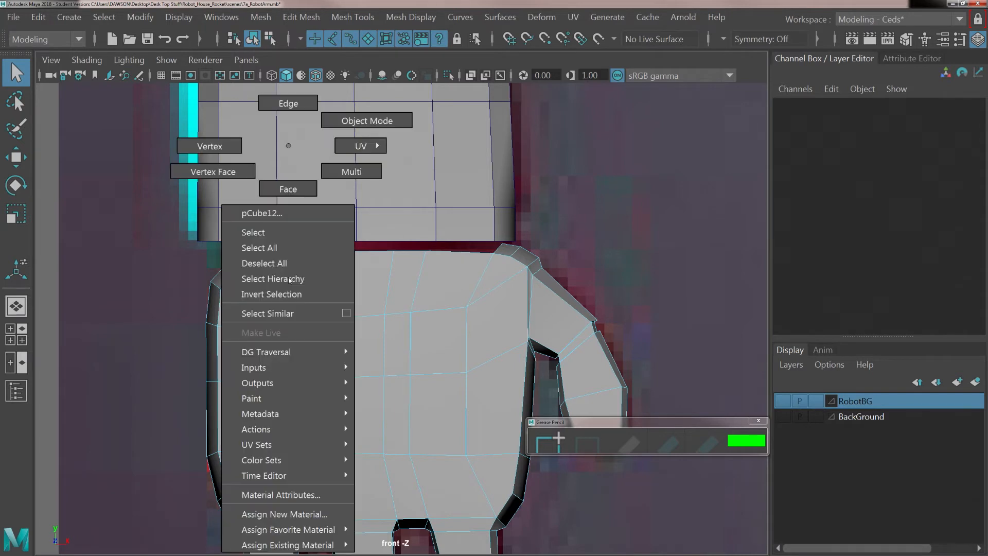
{"action": "left_click", "coordinate": [228, 145]}
{"action": "mouse_move", "coordinate": [225, 247]}
{"action": "left_mouse_down"}
{"action": "mouse_move", "coordinate": [240, 265]}
{"action": "mouse_move", "coordinate": [218, 233]}
{"action": "left_mouse_up"}
{"action": "key", "text": "w"}
{"action": "left_click", "coordinate": [240, 270]}
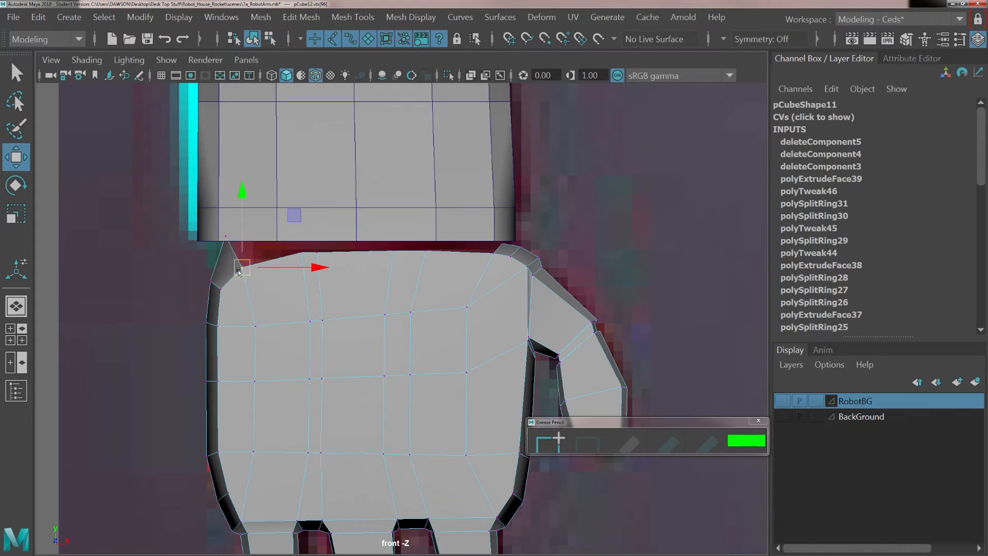
{"action": "left_click_drag", "start_coordinate": [237, 268], "coordinate": [300, 194]}
{"action": "left_click_drag", "start_coordinate": [432, 262], "coordinate": [396, 202]}
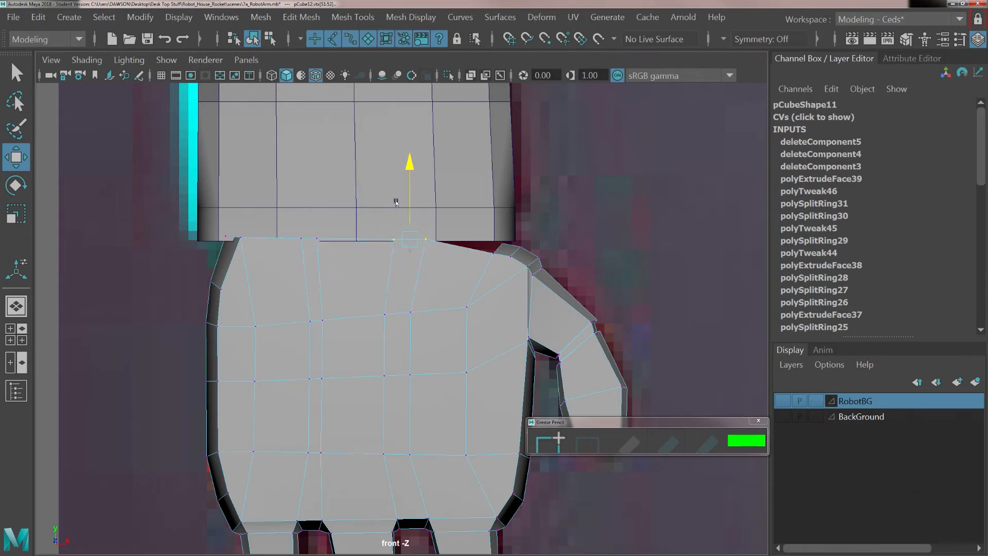
{"action": "left_click_drag", "start_coordinate": [495, 259], "coordinate": [477, 242]}
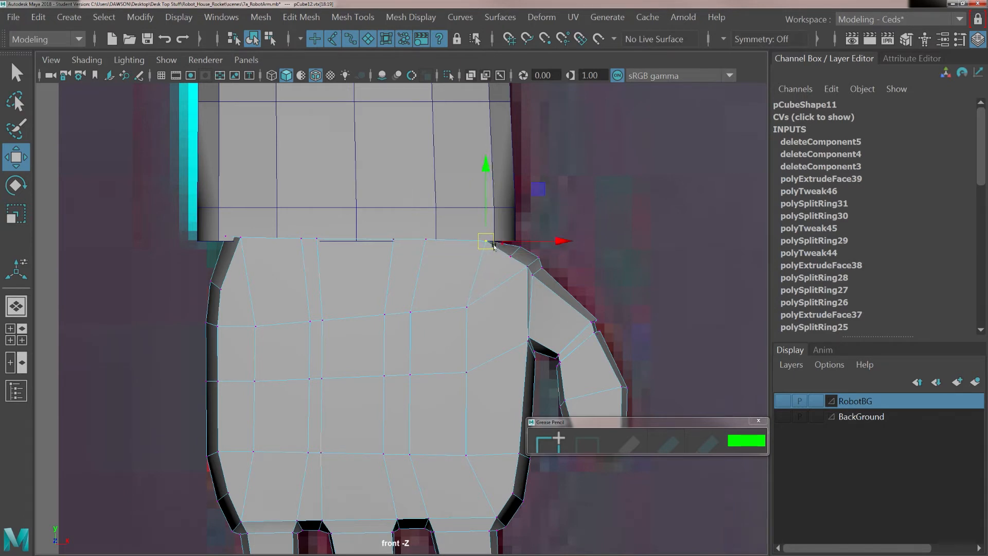
{"action": "left_click", "coordinate": [502, 241]}
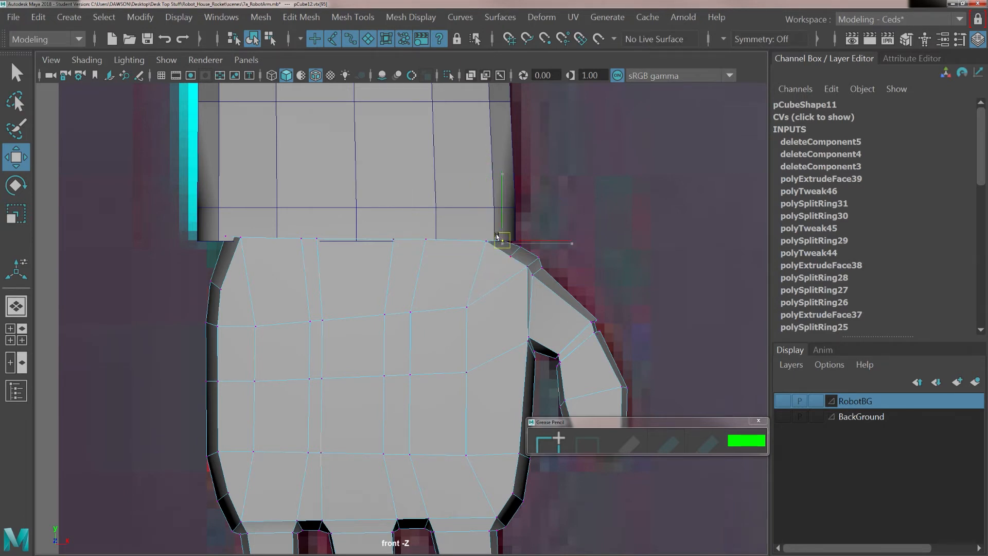
Step: Flatten the row of wrist-edge vertices into a straight line by scaling along Y, and return to object selection
{"action": "left_click_drag", "start_coordinate": [190, 210], "coordinate": [509, 246]}
{"action": "key", "text": "r"}
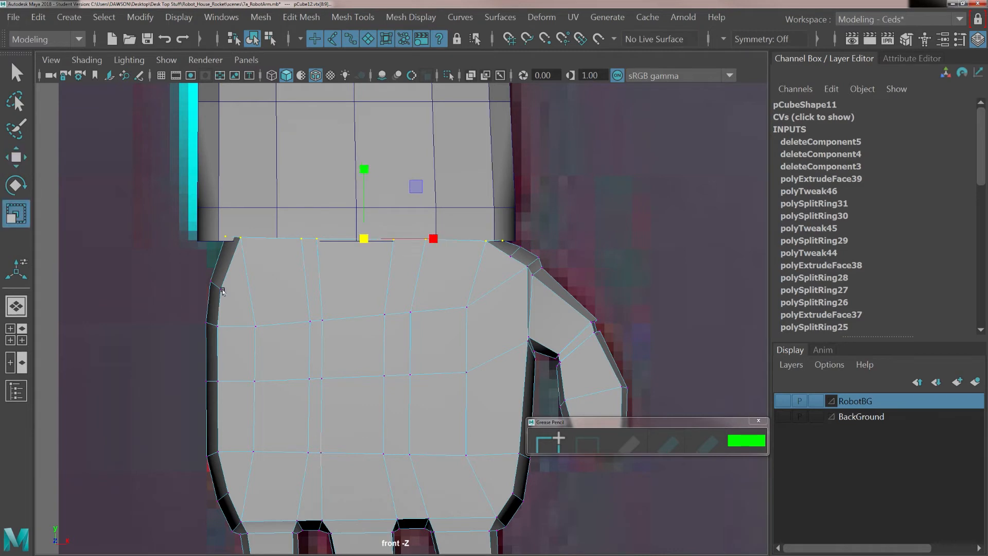
{"action": "left_click_drag", "start_coordinate": [363, 164], "coordinate": [352, 250]}
{"action": "right_click_drag", "start_coordinate": [274, 287], "coordinate": [328, 266]}
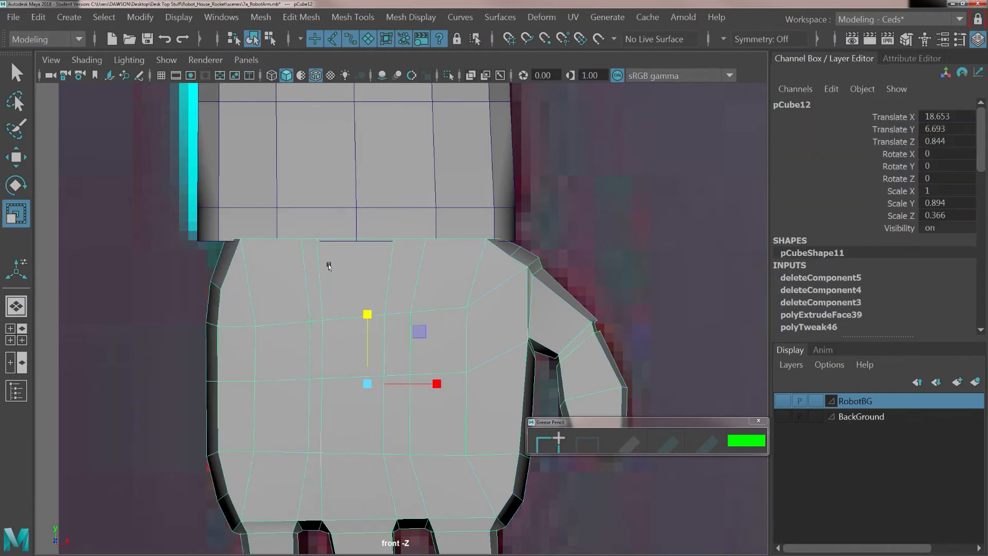
Step: Thin the hand to a Z scale of about 0.218 and shift it to about 0.807 in Z beneath the forearm
{"action": "key", "text": "space"}
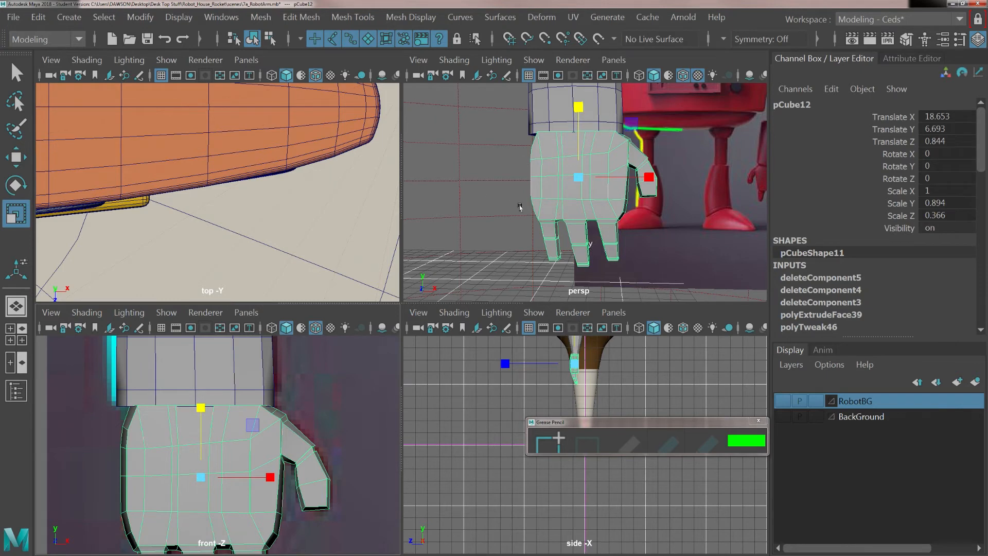
{"action": "key", "text": "space"}
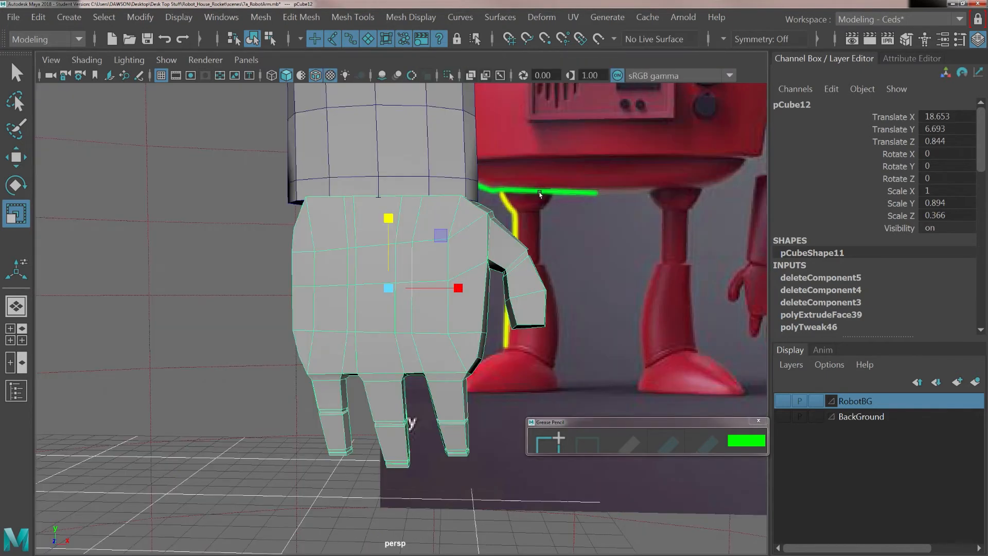
{"action": "left_click_drag", "start_coordinate": [409, 245], "coordinate": [298, 283], "text": "alt"}
{"action": "key", "text": "w"}
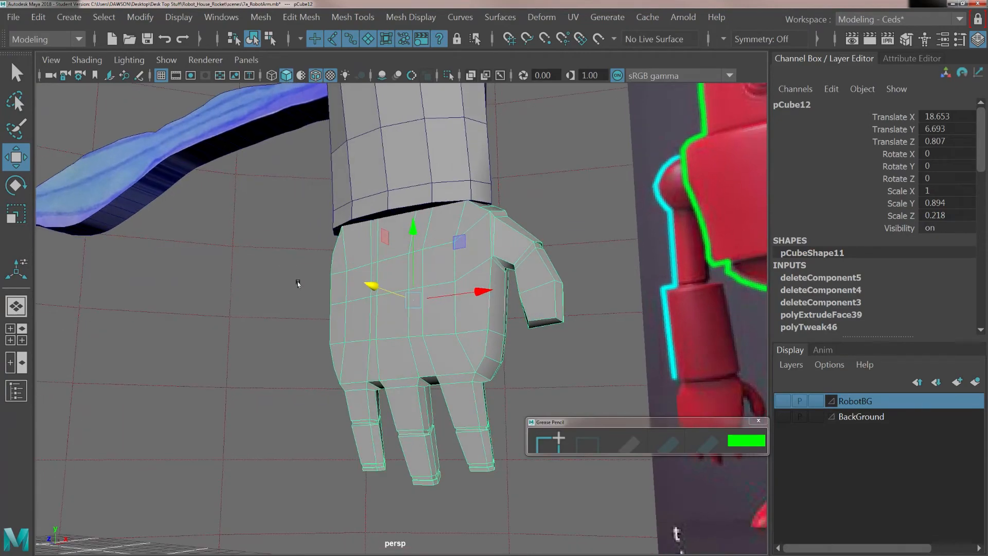
Step: Preview the hand smoothed, compare its proportions with the forearm and reference image, and restore the unsmoothed display
{"action": "key", "text": "3"}
{"action": "left_click_drag", "start_coordinate": [379, 276], "coordinate": [394, 297], "text": "alt"}
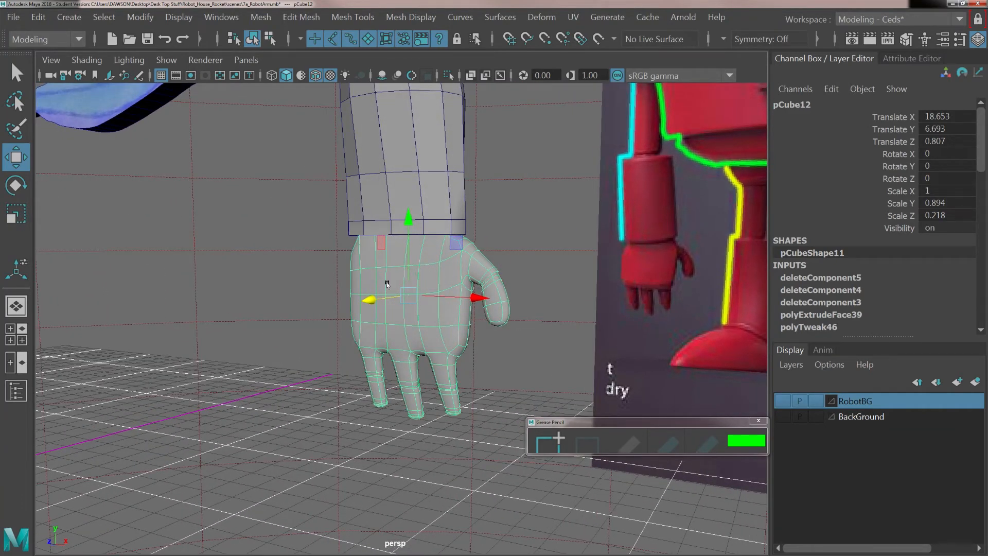
{"action": "left_click_drag", "start_coordinate": [428, 319], "coordinate": [426, 318], "text": "alt"}
{"action": "scroll", "coordinate": [425, 319], "scroll_direction": "up", "scroll_amount": 3}
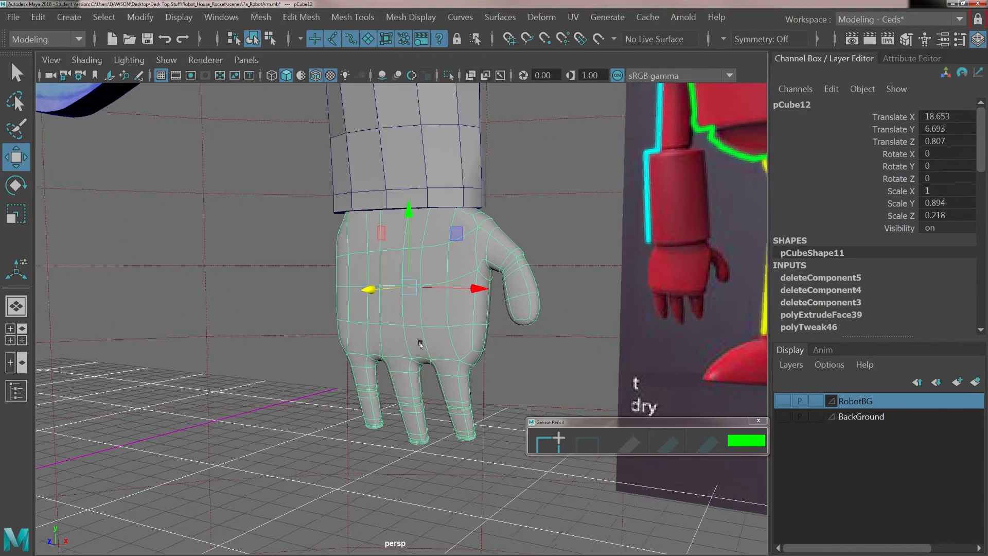
{"action": "middle_click_drag", "start_coordinate": [419, 341], "coordinate": [396, 320], "text": "alt"}
{"action": "scroll", "coordinate": [394, 322], "scroll_direction": "up", "scroll_amount": 2}
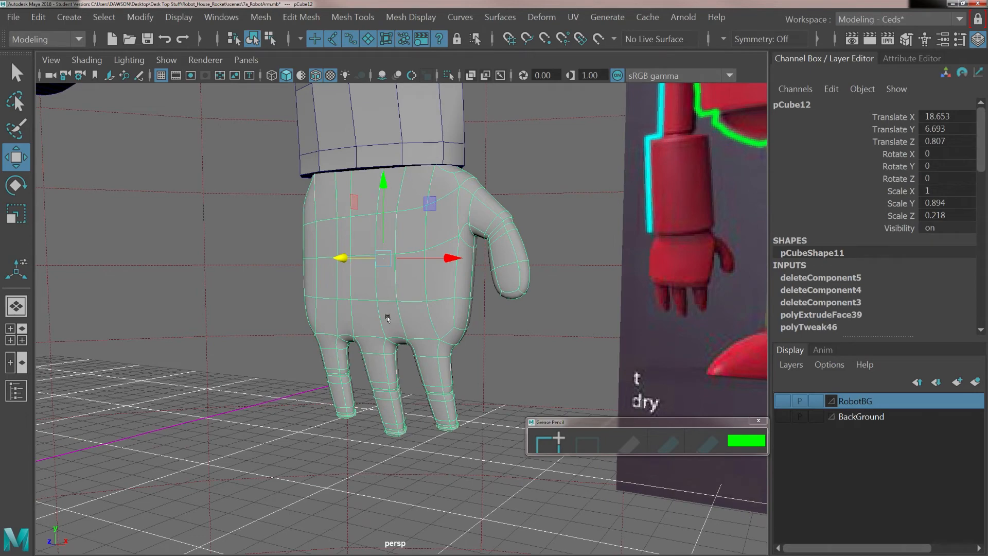
{"action": "key", "text": "space"}
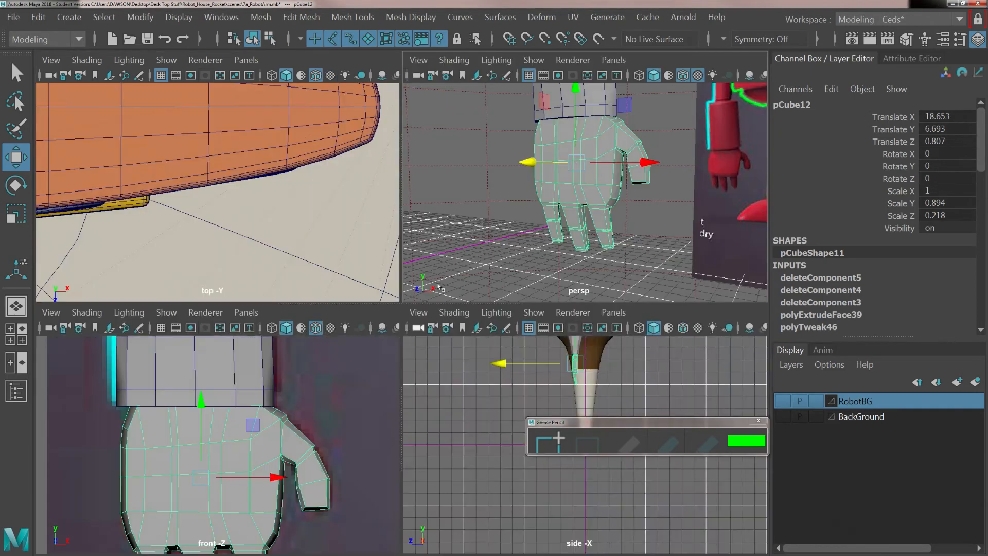
{"action": "key", "text": "1"}
{"action": "key", "text": "space"}
Step: Duplicate the arm mesh without the hand and move the copy beneath the body to about X 21.156, Y 9.977
{"action": "mouse_move", "coordinate": [426, 307]}
{"action": "left_mouse_down", "text": "alt"}
{"action": "mouse_move", "coordinate": [397, 301]}
{"action": "mouse_move", "coordinate": [445, 305]}
{"action": "left_mouse_up", "text": "alt"}
{"action": "scroll", "coordinate": [445, 306], "scroll_direction": "down", "scroll_amount": 8}
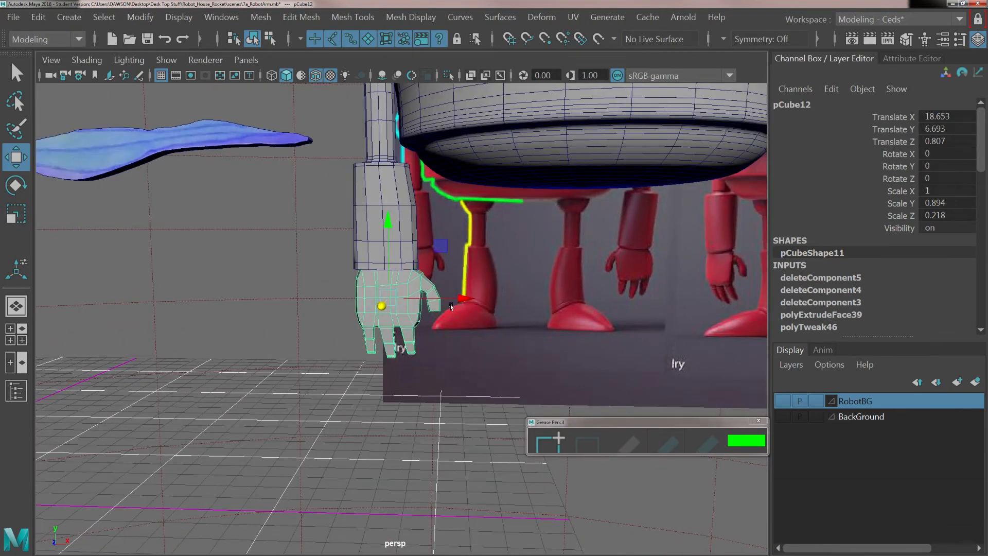
{"action": "left_click_drag", "start_coordinate": [490, 287], "coordinate": [379, 272], "text": "alt"}
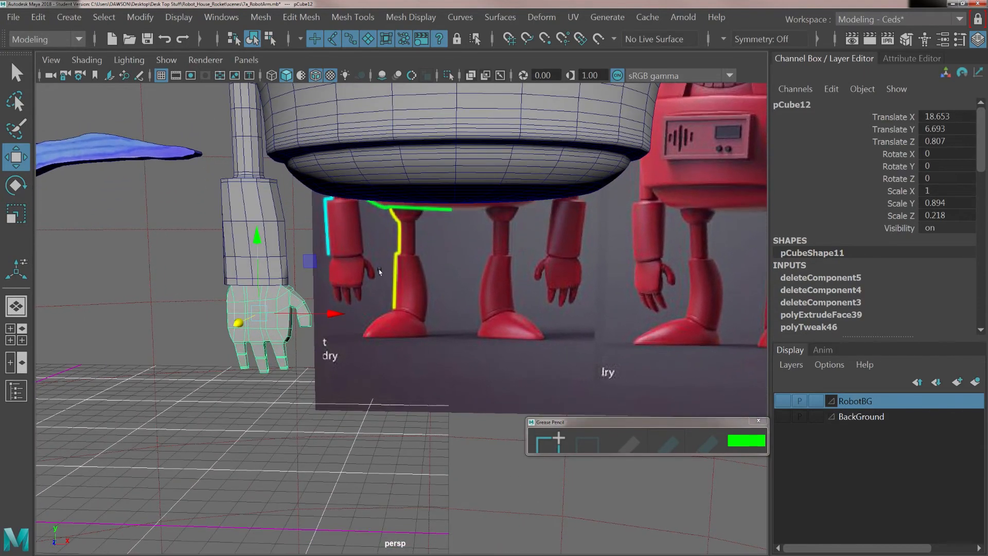
{"action": "left_click_drag", "start_coordinate": [264, 313], "coordinate": [265, 252], "text": "alt"}
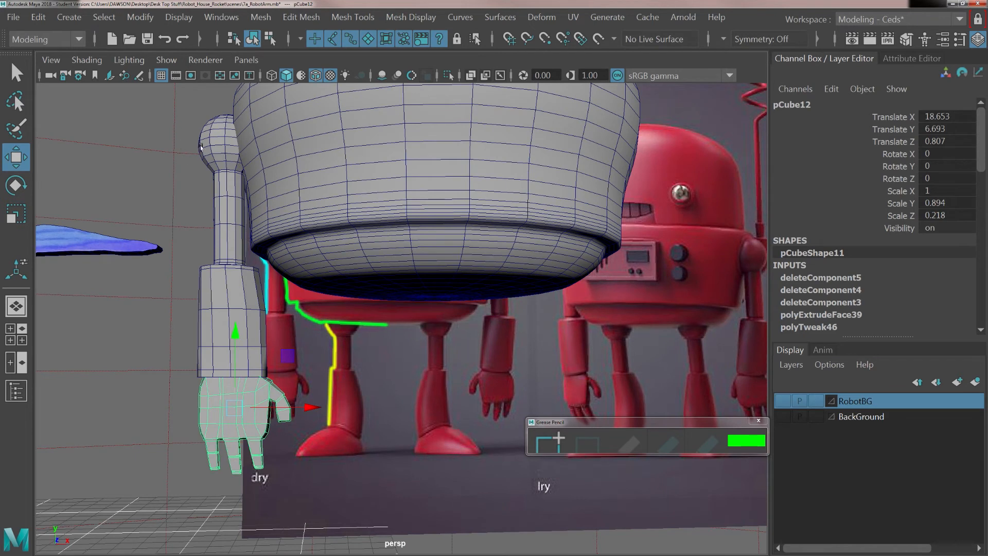
{"action": "left_click", "coordinate": [219, 191]}
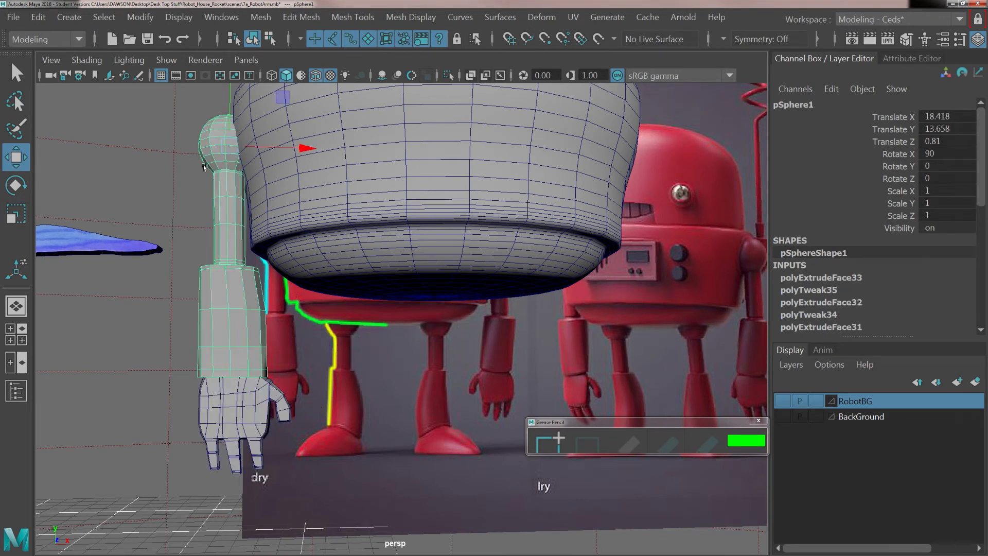
{"action": "scroll", "coordinate": [240, 236], "scroll_direction": "down", "scroll_amount": 1}
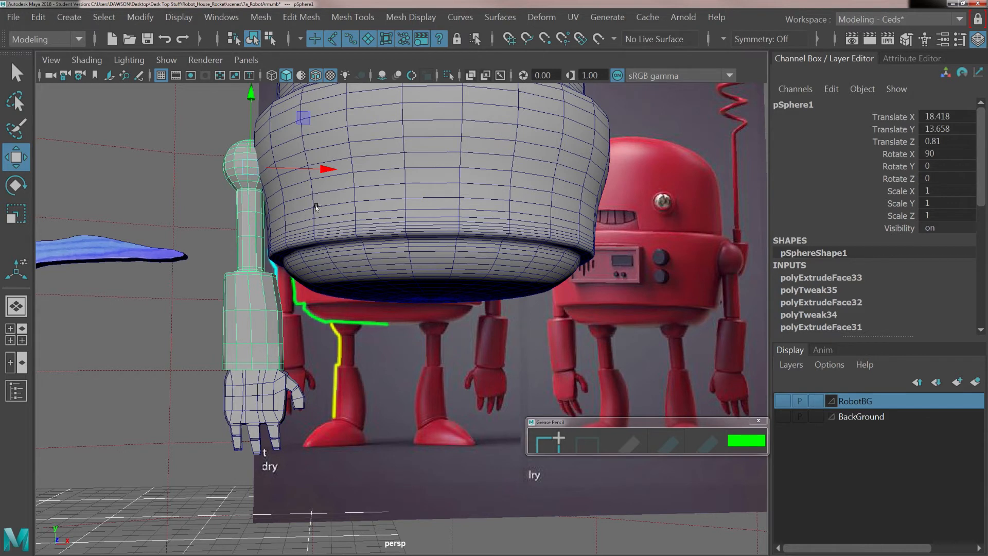
{"action": "key", "text": "ctrl+d"}
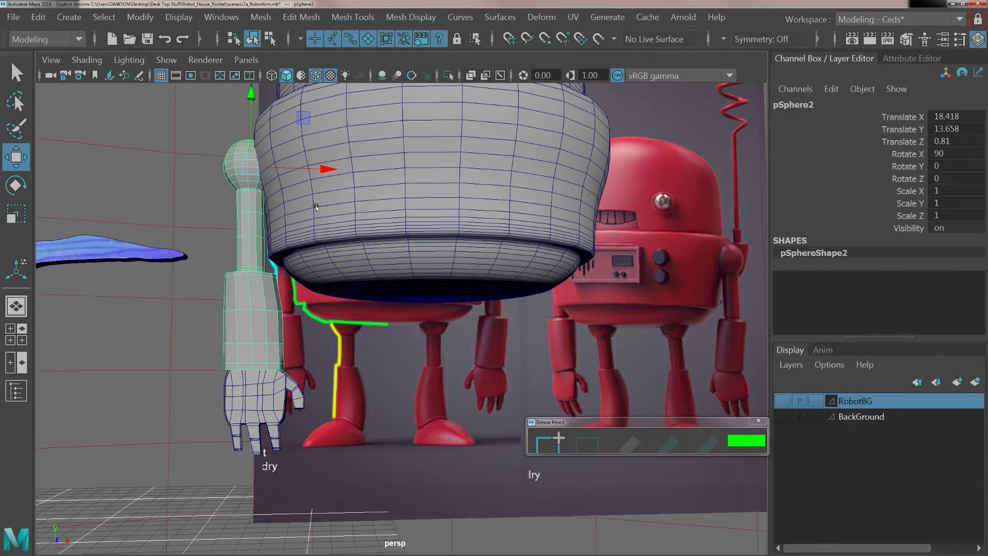
{"action": "left_click_drag", "start_coordinate": [250, 94], "coordinate": [241, 210]}
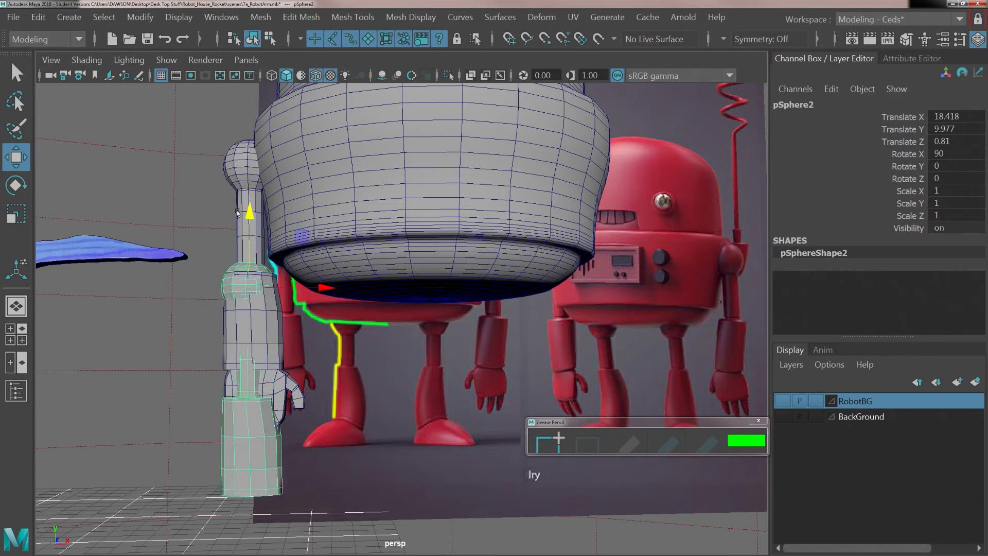
{"action": "left_click_drag", "start_coordinate": [298, 289], "coordinate": [388, 308]}
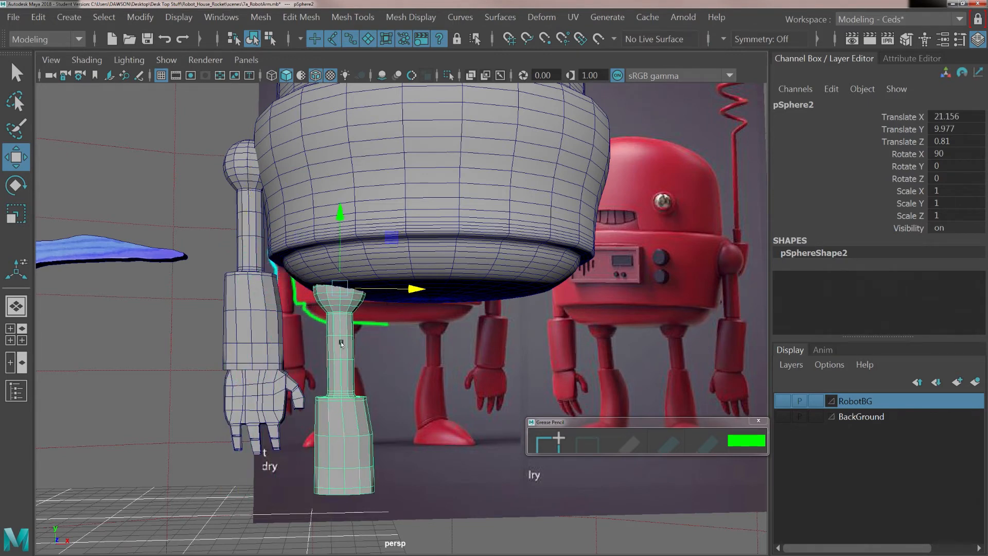
Step: Align the duplicated arm with the reference leg in the front view, at about X 21.795, Y 10.062
{"action": "key", "text": "space"}
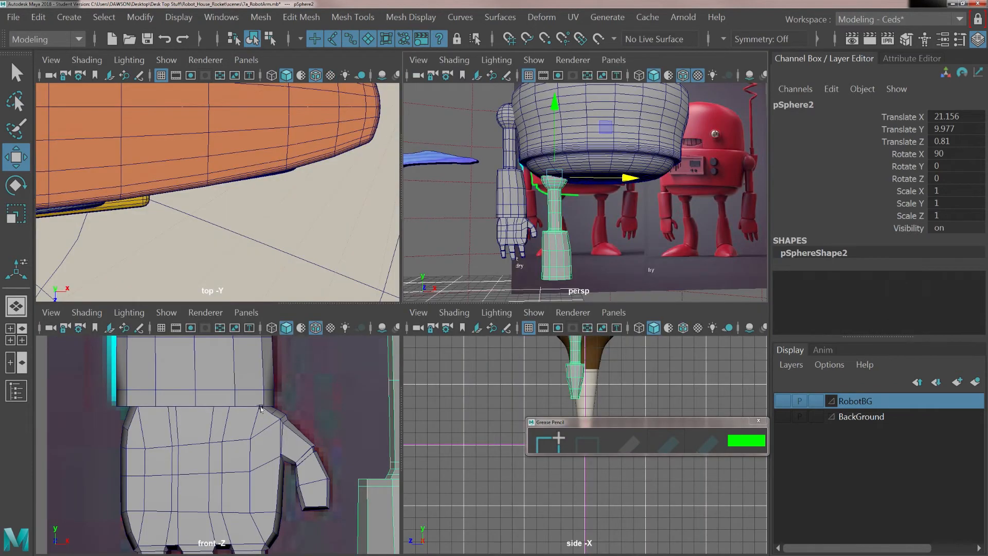
{"action": "scroll", "coordinate": [265, 422], "scroll_direction": "down", "scroll_amount": 4}
{"action": "key", "text": "space"}
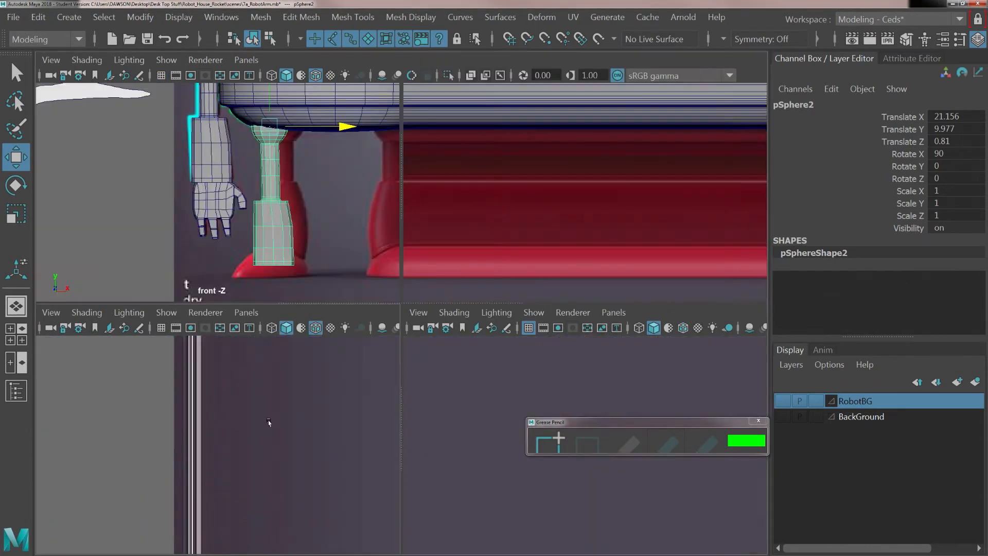
{"action": "middle_click_drag", "start_coordinate": [453, 273], "coordinate": [271, 300], "text": "alt"}
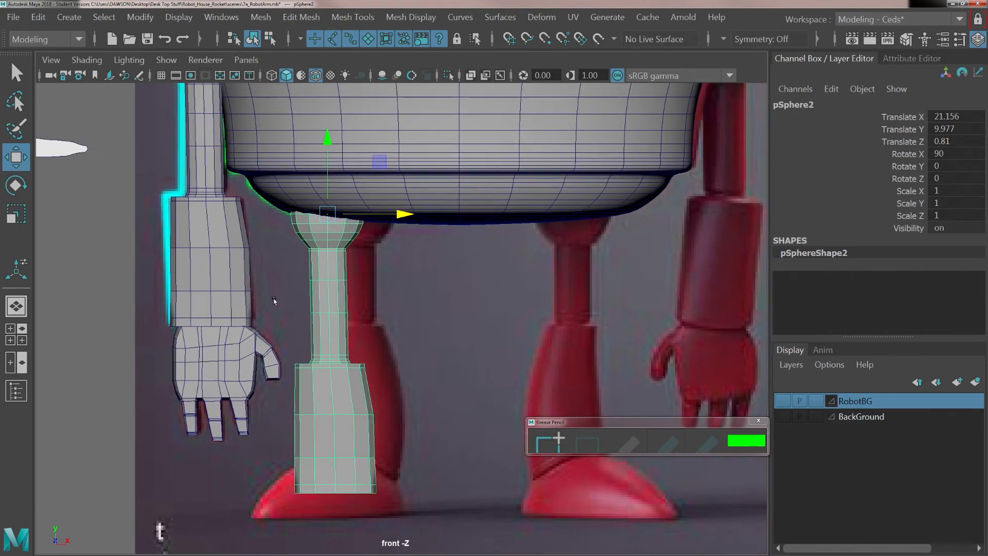
{"action": "left_click_drag", "start_coordinate": [391, 211], "coordinate": [419, 211]}
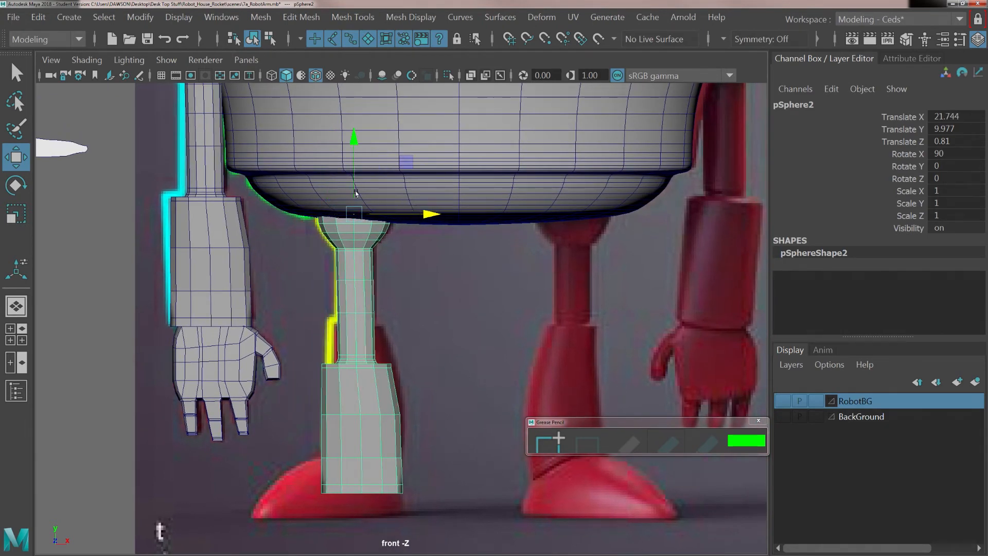
{"action": "left_click_drag", "start_coordinate": [344, 203], "coordinate": [347, 203]}
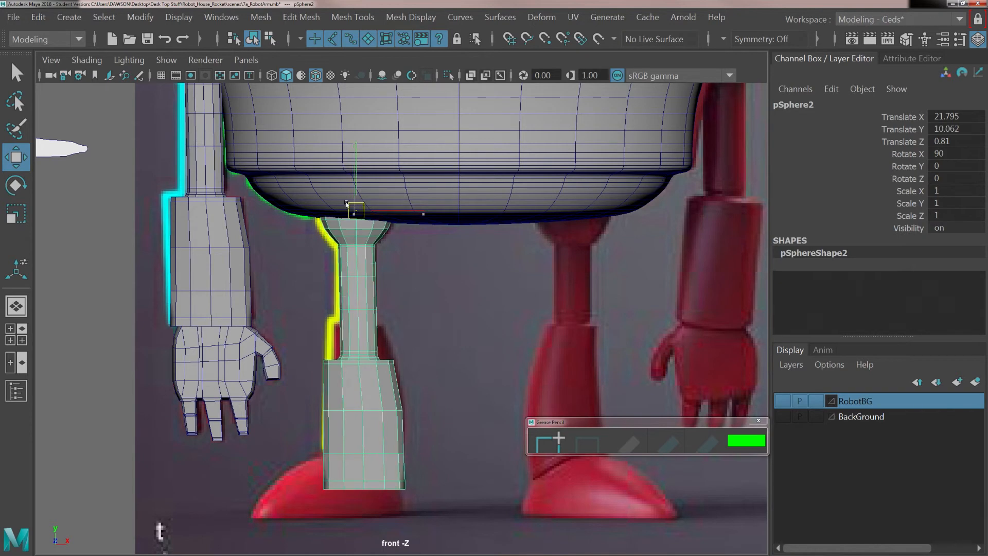
Step: Delete the forearm faces and the lower faces of the upper tube from the duplicate, keeping only the upper leg
{"action": "scroll", "coordinate": [348, 325], "scroll_direction": "up", "scroll_amount": 3}
{"action": "middle_click_drag", "start_coordinate": [346, 349], "coordinate": [332, 271], "text": "alt"}
{"action": "scroll", "coordinate": [332, 271], "scroll_direction": "up", "scroll_amount": 2}
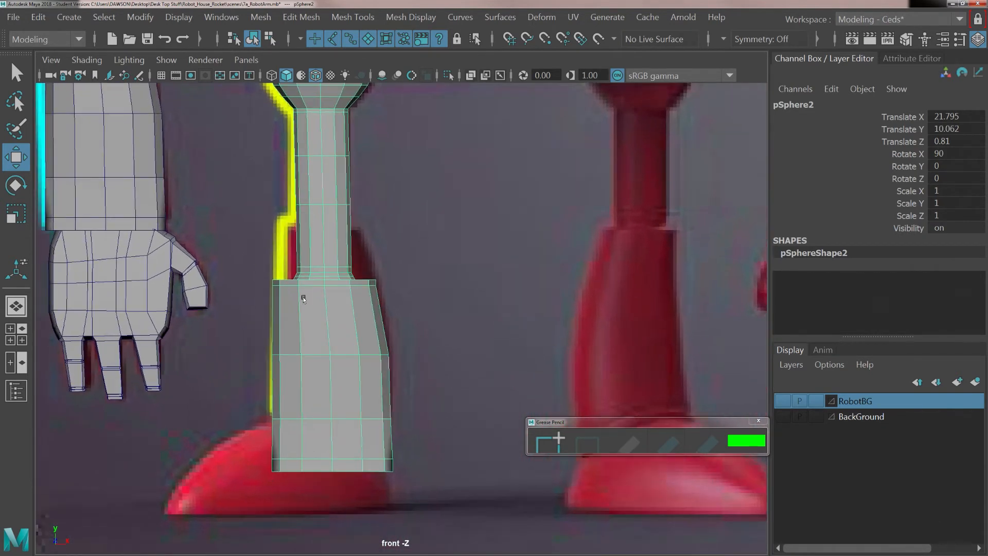
{"action": "right_click_drag", "start_coordinate": [322, 146], "coordinate": [328, 190]}
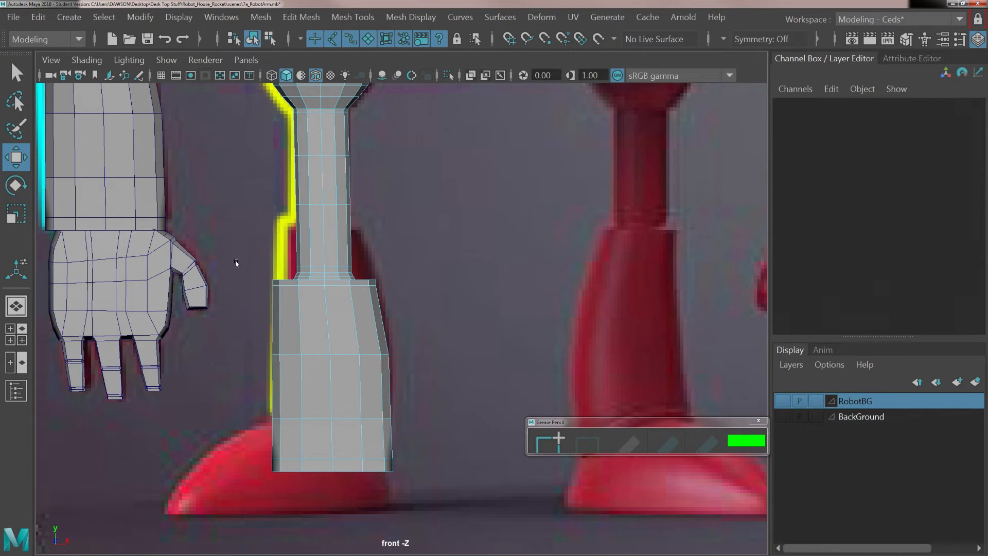
{"action": "left_click_drag", "start_coordinate": [236, 265], "coordinate": [411, 477]}
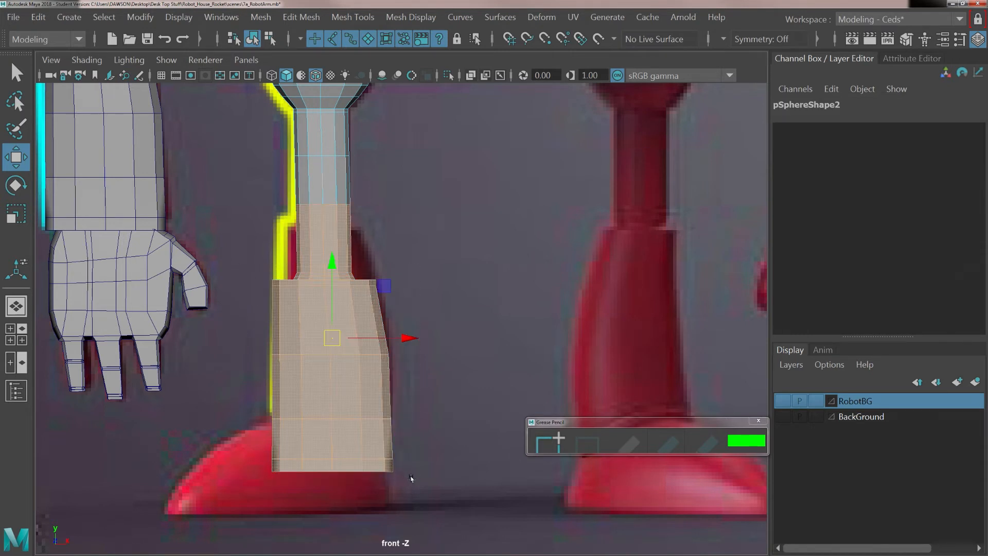
{"action": "key", "text": "Delete"}
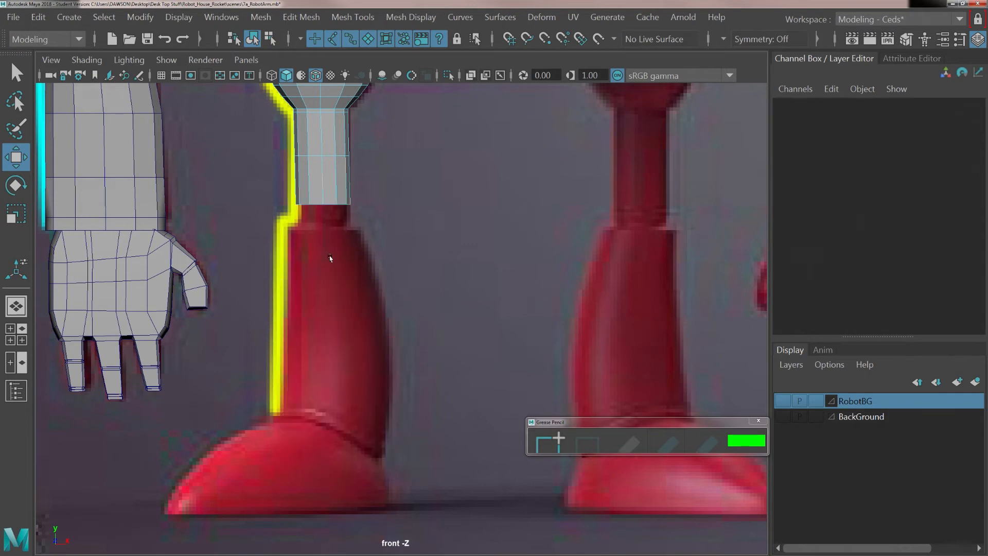
Step: Extrude the open edge loop at the upper leg's lower end down to the top of the reference's lower leg
{"action": "middle_click_drag", "start_coordinate": [312, 181], "coordinate": [333, 286], "text": "alt"}
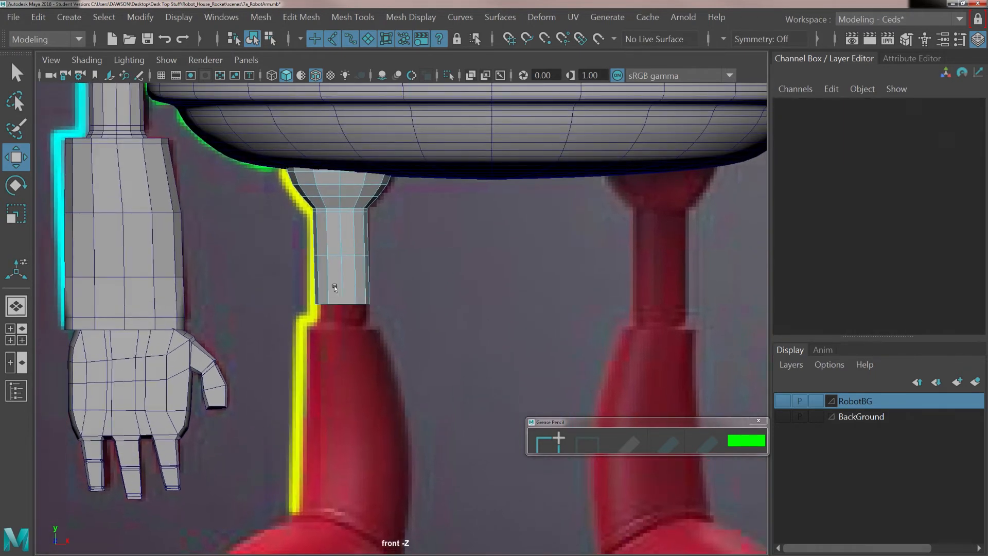
{"action": "scroll", "coordinate": [334, 286], "scroll_direction": "up", "scroll_amount": 3}
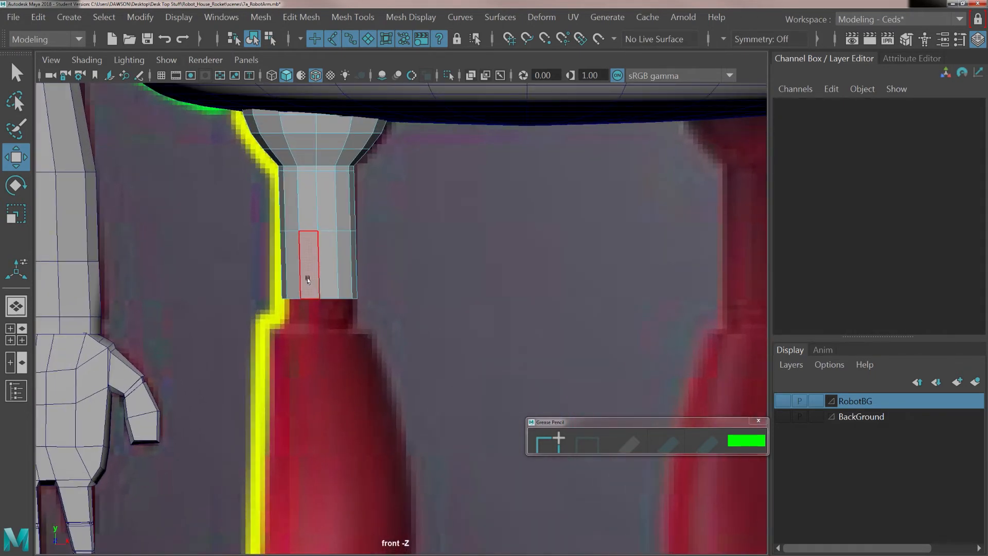
{"action": "right_click_drag", "start_coordinate": [308, 275], "coordinate": [323, 104]}
{"action": "scroll", "coordinate": [315, 305], "scroll_direction": "up", "scroll_amount": 2}
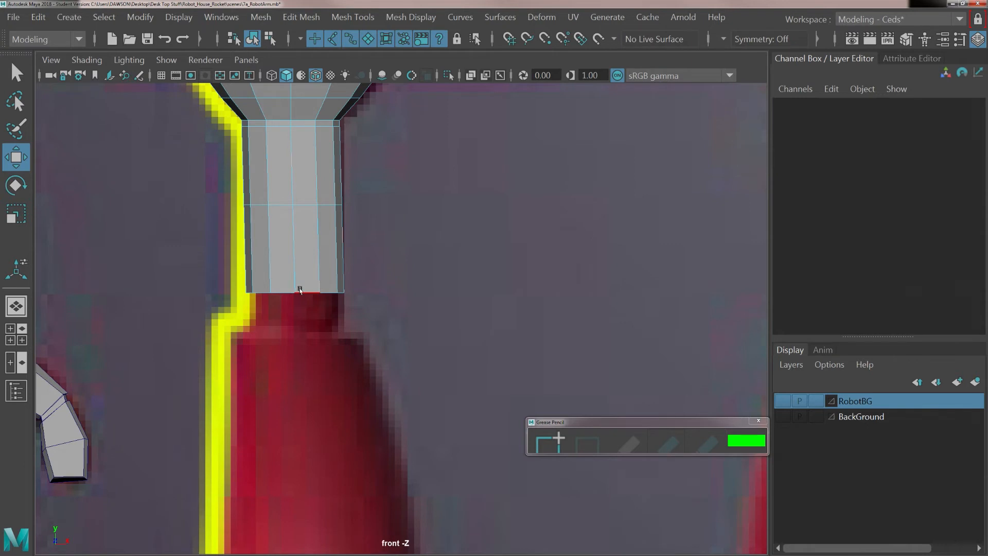
{"action": "left_click", "coordinate": [299, 290]}
{"action": "middle_click_drag", "start_coordinate": [291, 218], "coordinate": [337, 201], "text": "alt"}
{"action": "left_click_drag", "start_coordinate": [337, 201], "coordinate": [343, 217]}
{"action": "key", "text": "ctrl+e"}
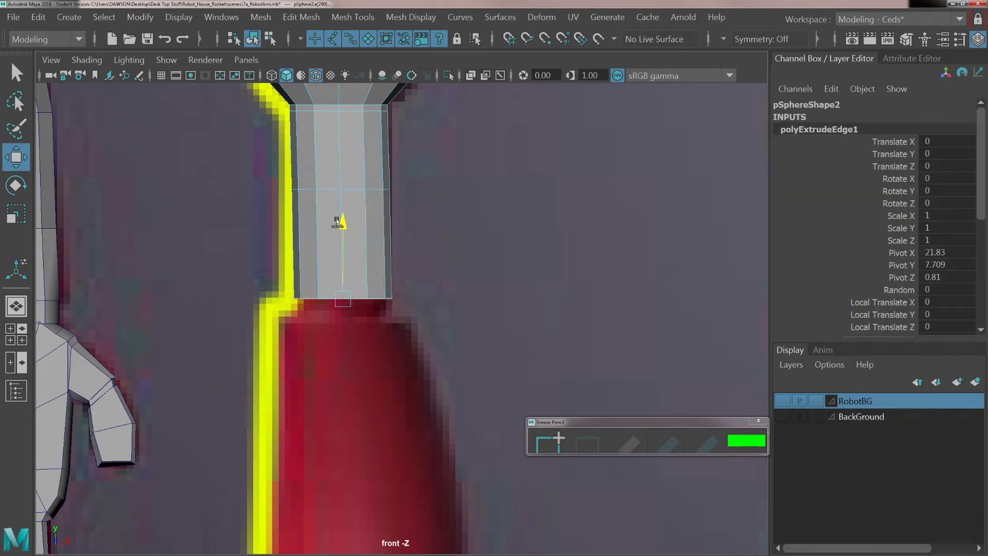
{"action": "left_click_drag", "start_coordinate": [338, 223], "coordinate": [342, 242]}
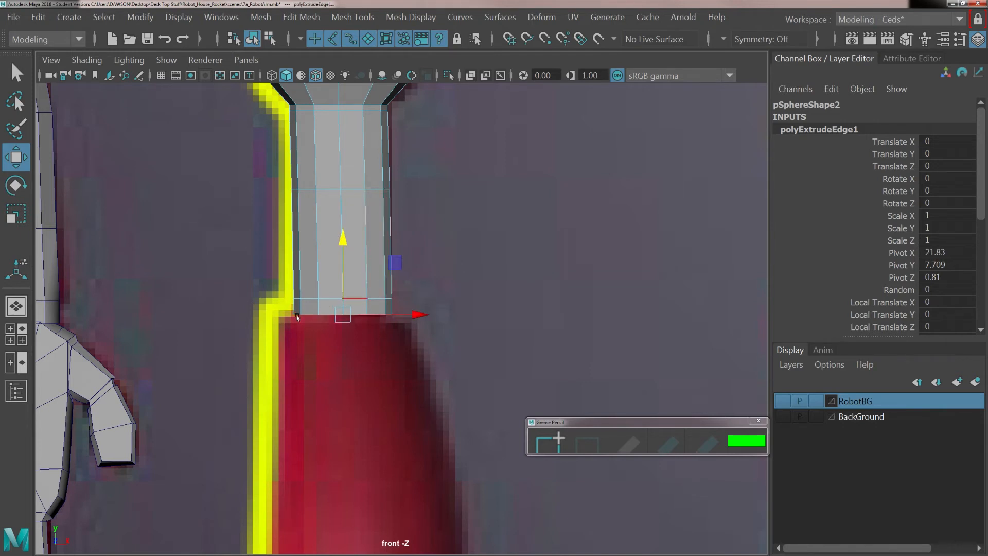
Step: Extrude the upper leg's lower edge loop again and scale it outward horizontally towards the width of the reference's lower leg
{"action": "mouse_move", "coordinate": [247, 309]}
{"action": "right_mouse_down", "text": "alt"}
{"action": "mouse_move", "coordinate": [283, 327]}
{"action": "mouse_move", "coordinate": [250, 324]}
{"action": "right_mouse_up", "text": "alt"}
{"action": "middle_click_drag", "start_coordinate": [223, 330], "coordinate": [316, 332], "text": "alt"}
{"action": "scroll", "coordinate": [315, 332], "scroll_direction": "up", "scroll_amount": 3}
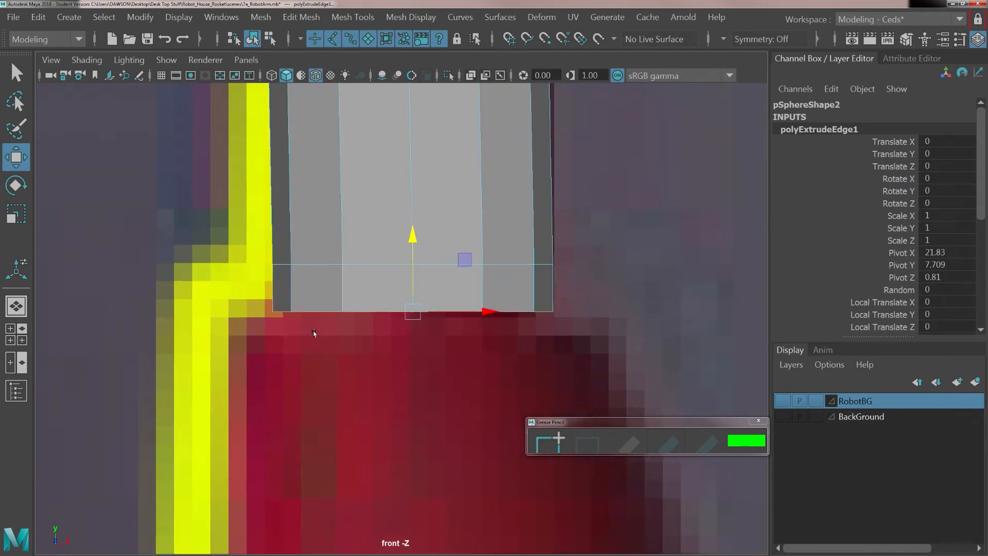
{"action": "key", "text": "ctrl+e"}
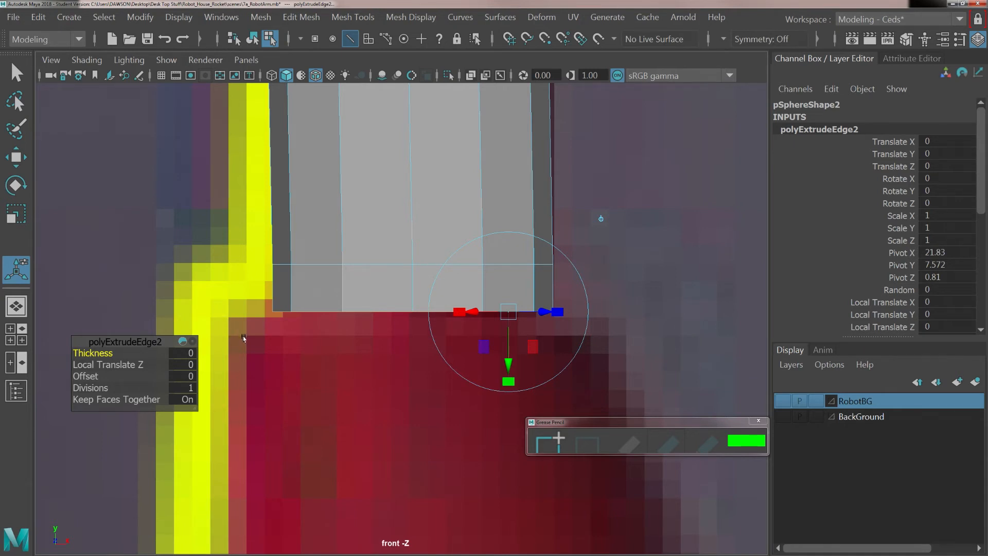
{"action": "key", "text": "r"}
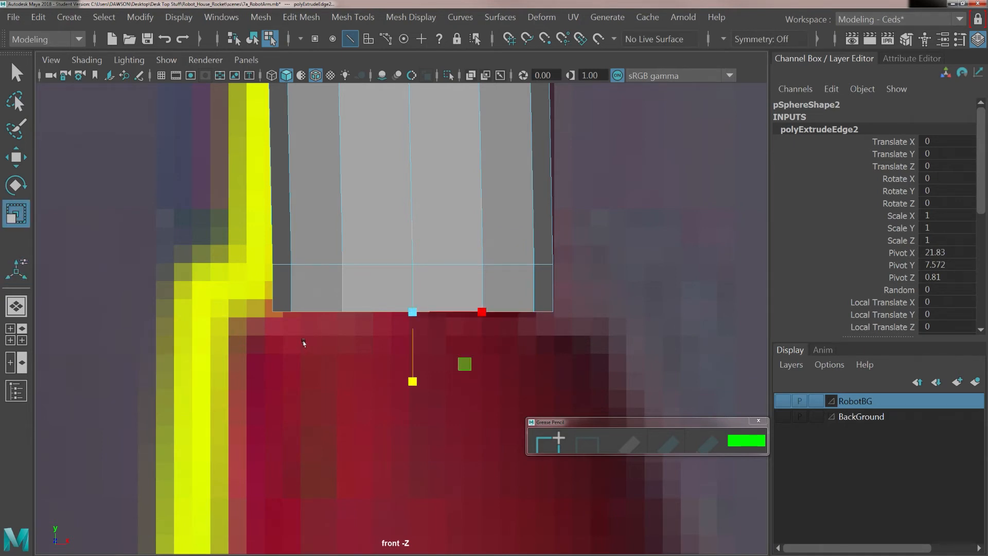
{"action": "left_click", "coordinate": [409, 313]}
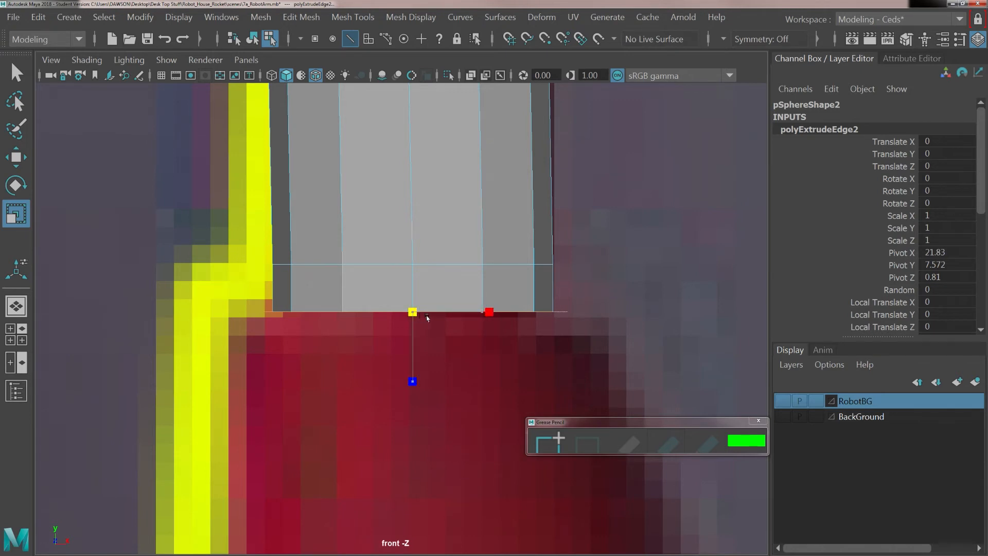
{"action": "left_click_drag", "start_coordinate": [438, 319], "coordinate": [399, 309]}
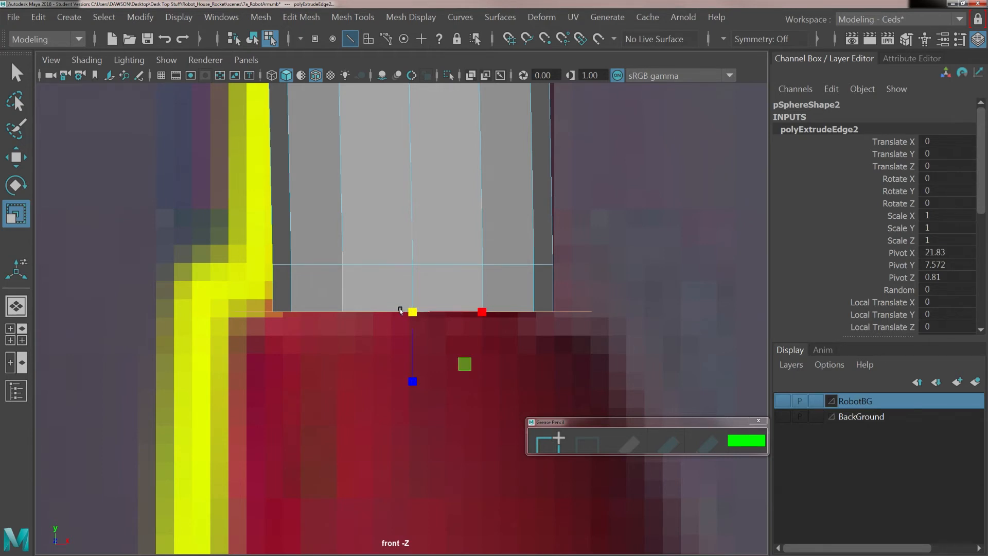
Step: Extrude the widened lower edge loop downward by about 0.082 to form a thin rim at the top of the lower leg
{"action": "key", "text": "ctrl+e"}
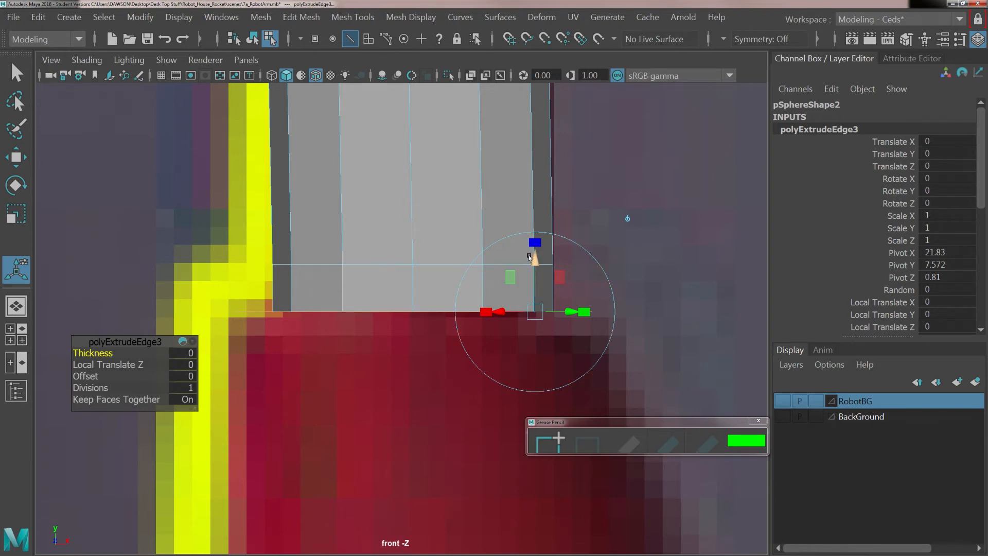
{"action": "left_click_drag", "start_coordinate": [530, 257], "coordinate": [528, 285]}
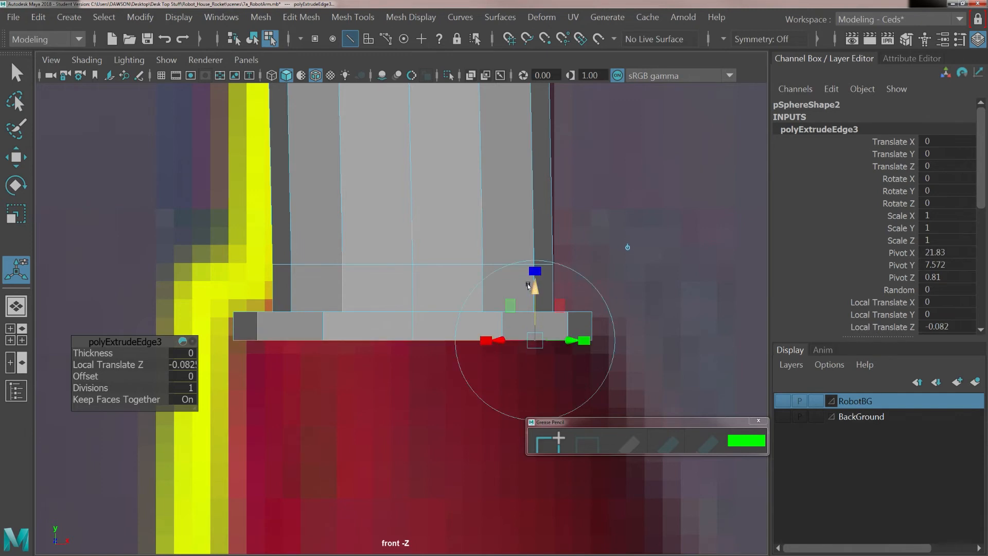
{"action": "key", "text": "w"}
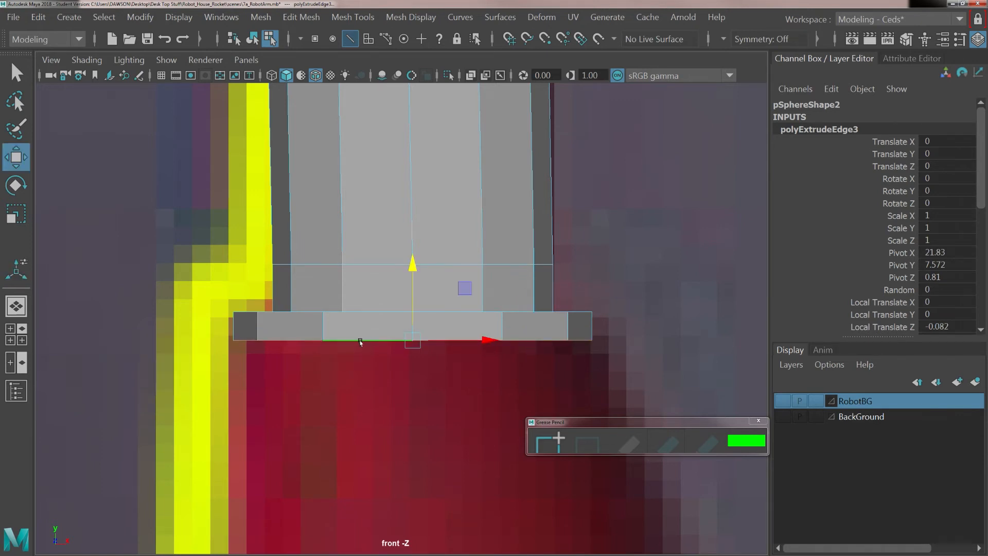
{"action": "scroll", "coordinate": [360, 341], "scroll_direction": "down", "scroll_amount": 5}
{"action": "middle_click_drag", "start_coordinate": [369, 359], "coordinate": [268, 292], "text": "alt"}
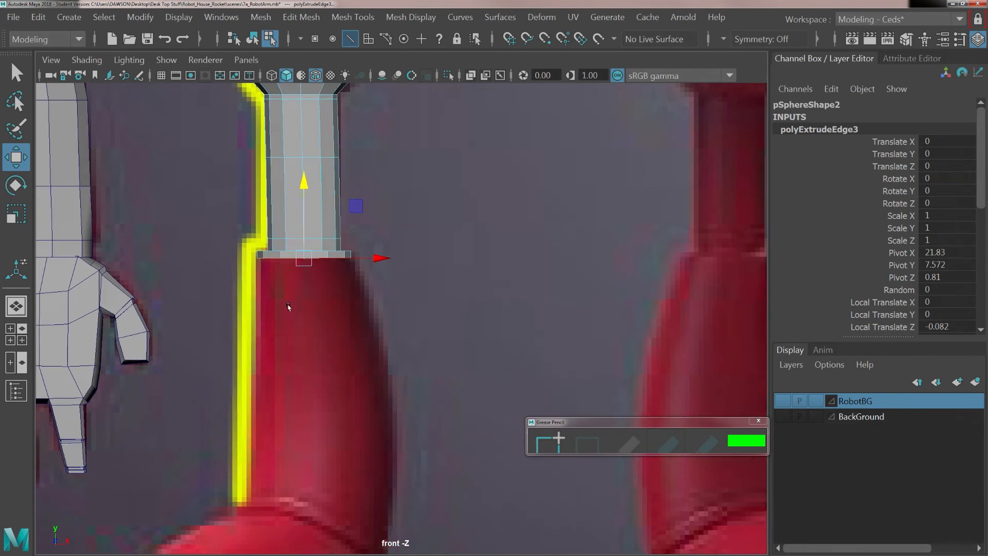
{"action": "scroll", "coordinate": [288, 307], "scroll_direction": "up", "scroll_amount": 2}
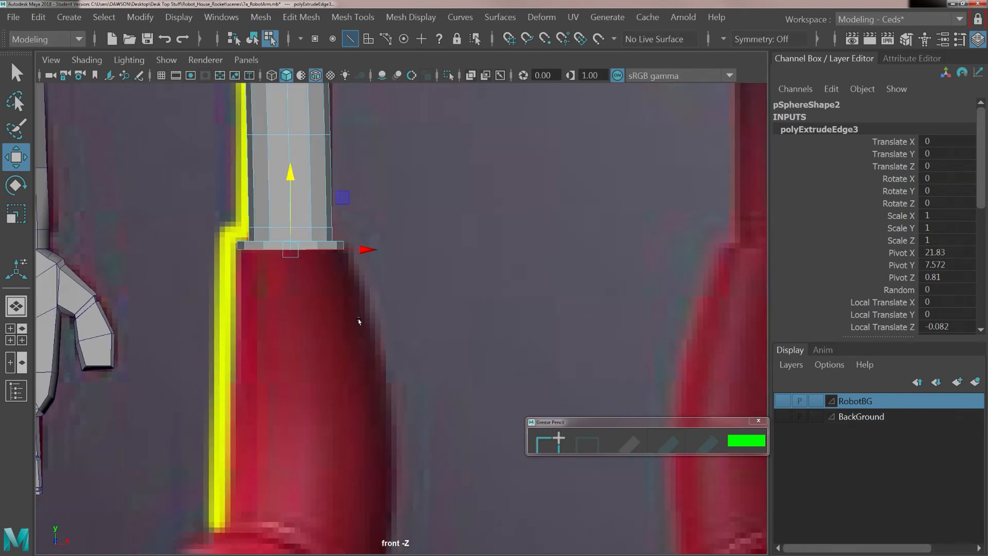
{"action": "key", "text": "r"}
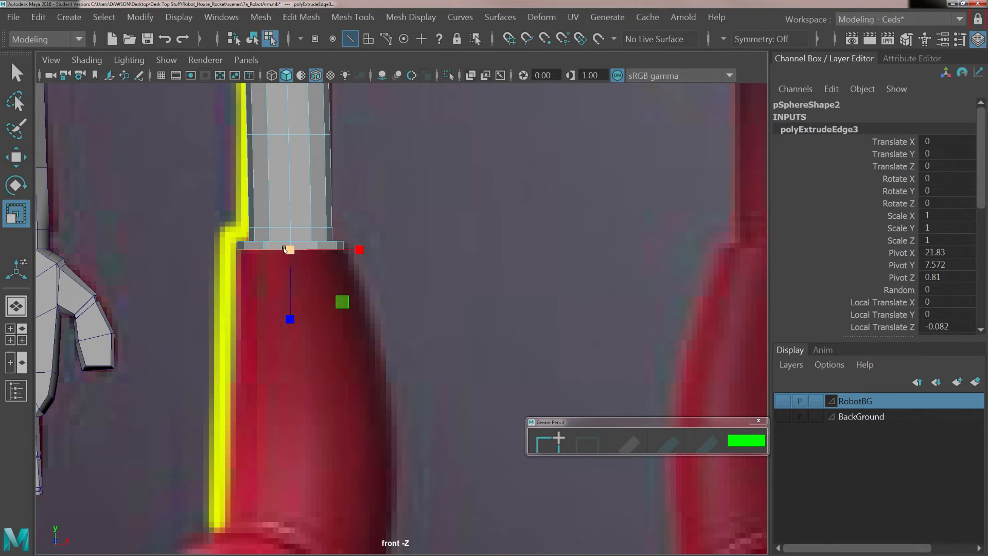
{"action": "scroll", "coordinate": [253, 260], "scroll_direction": "up", "scroll_amount": 3}
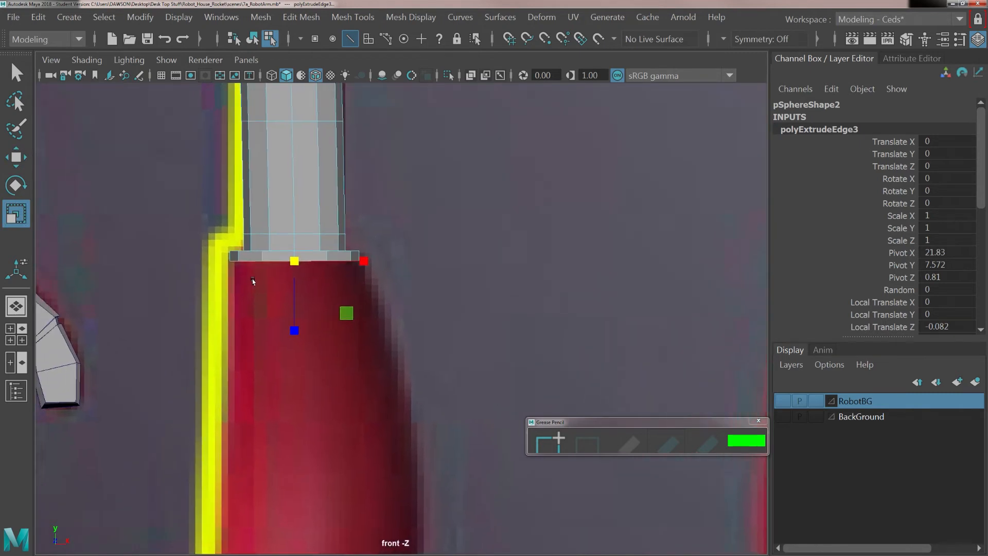
{"action": "middle_click_drag", "start_coordinate": [253, 280], "coordinate": [276, 313], "text": "alt"}
{"action": "scroll", "coordinate": [276, 312], "scroll_direction": "up", "scroll_amount": 1}
Step: Select the rim's bottom edge loop, widen it slightly and shift it sideways to match the top of the reference's lower leg
{"action": "left_click", "coordinate": [189, 245]}
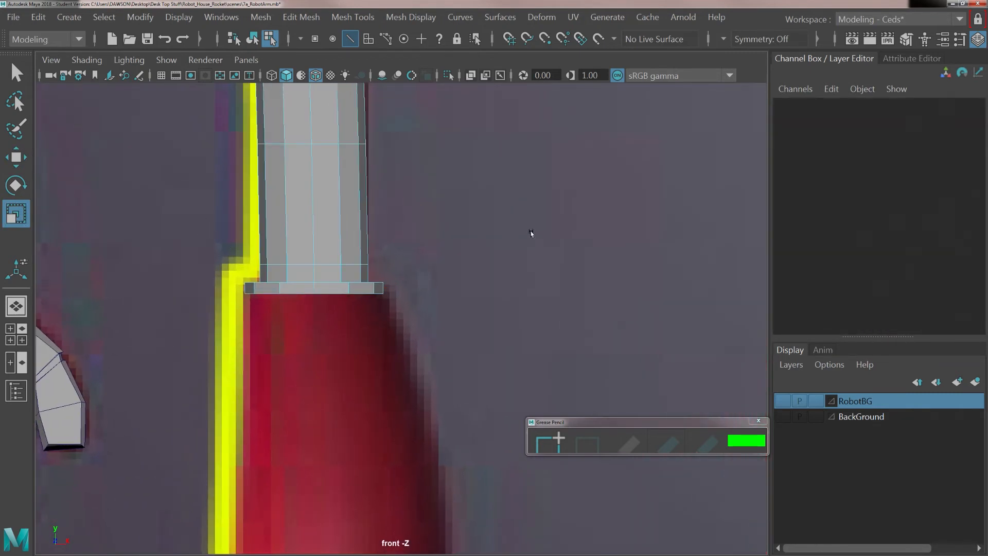
{"action": "left_click", "coordinate": [66, 394]}
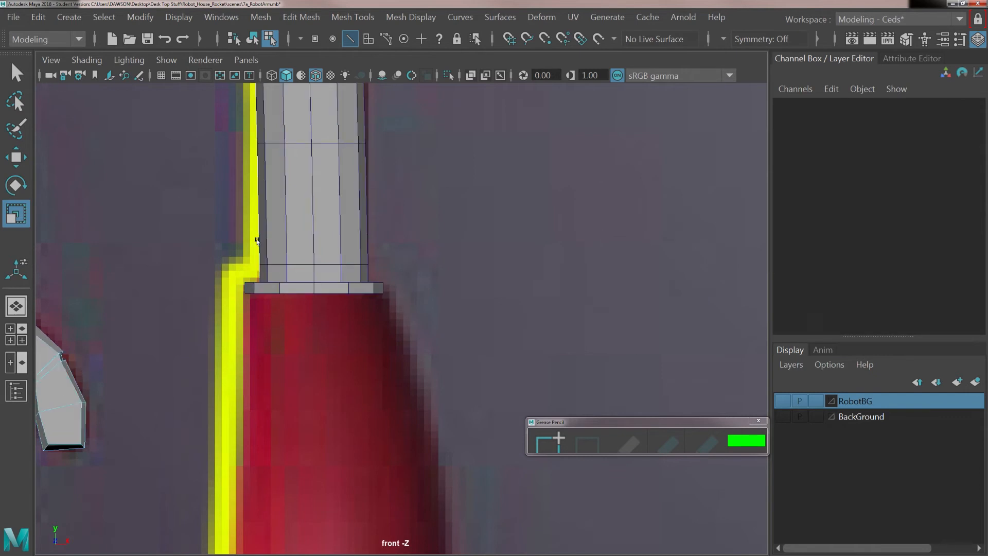
{"action": "left_click", "coordinate": [319, 227]}
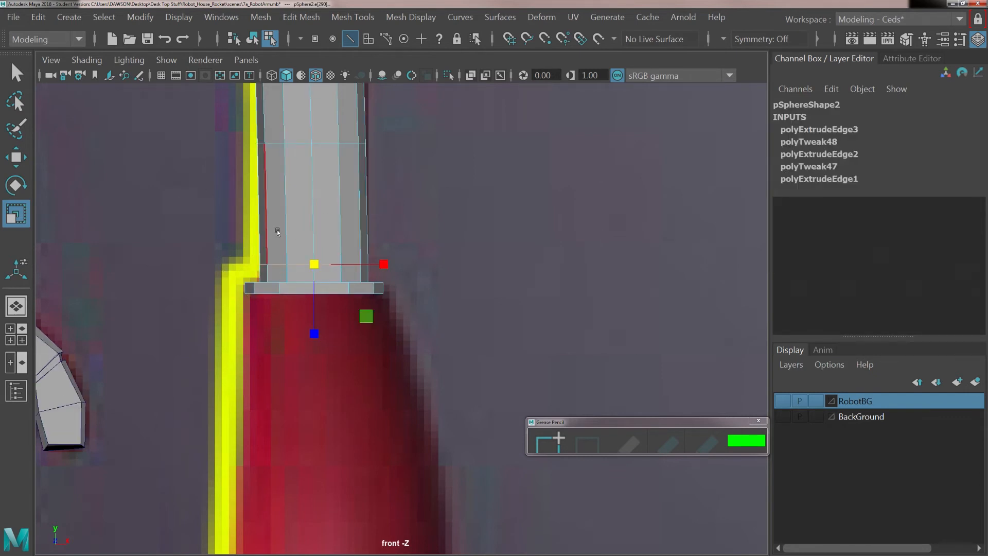
{"action": "right_click_drag", "start_coordinate": [282, 224], "coordinate": [355, 110]}
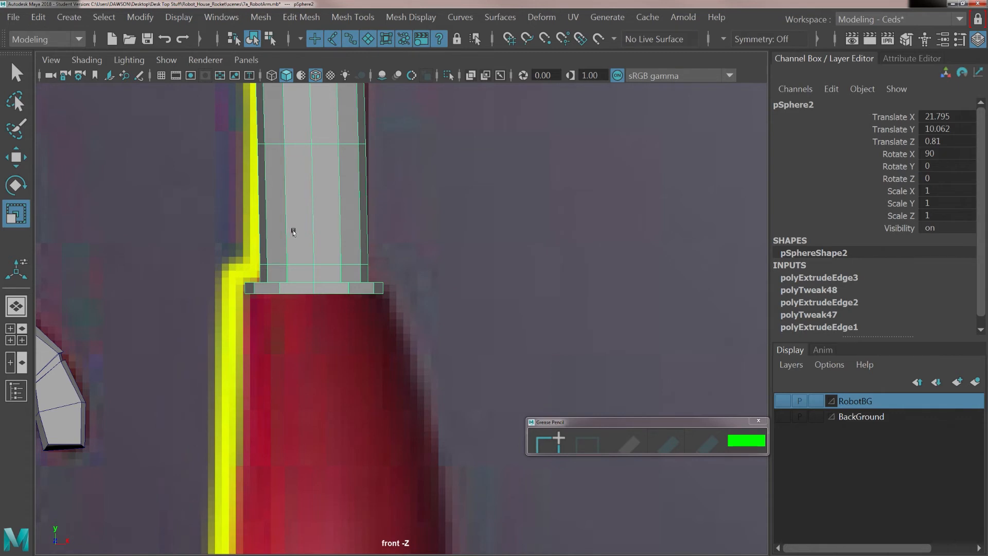
{"action": "right_click_drag", "start_coordinate": [293, 232], "coordinate": [304, 103]}
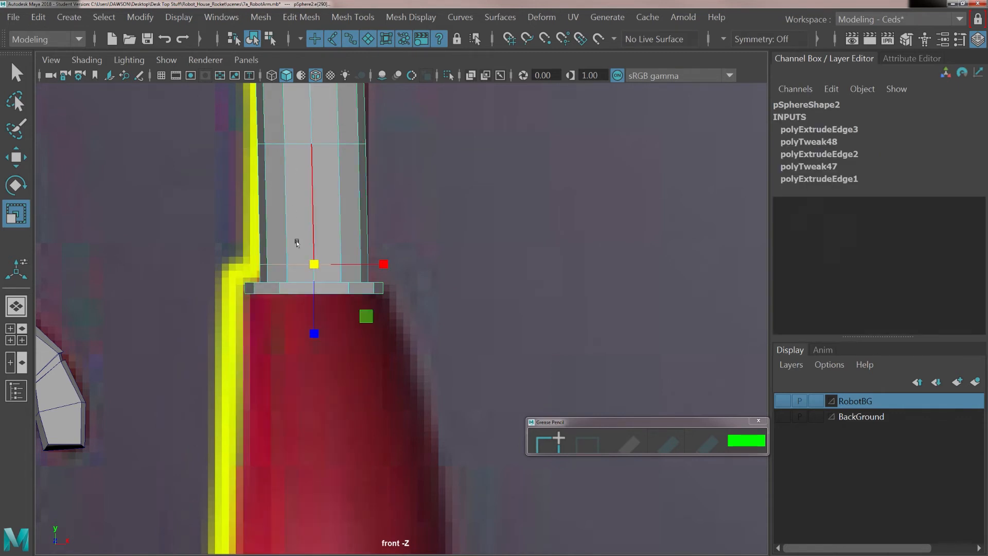
{"action": "left_click", "coordinate": [286, 291]}
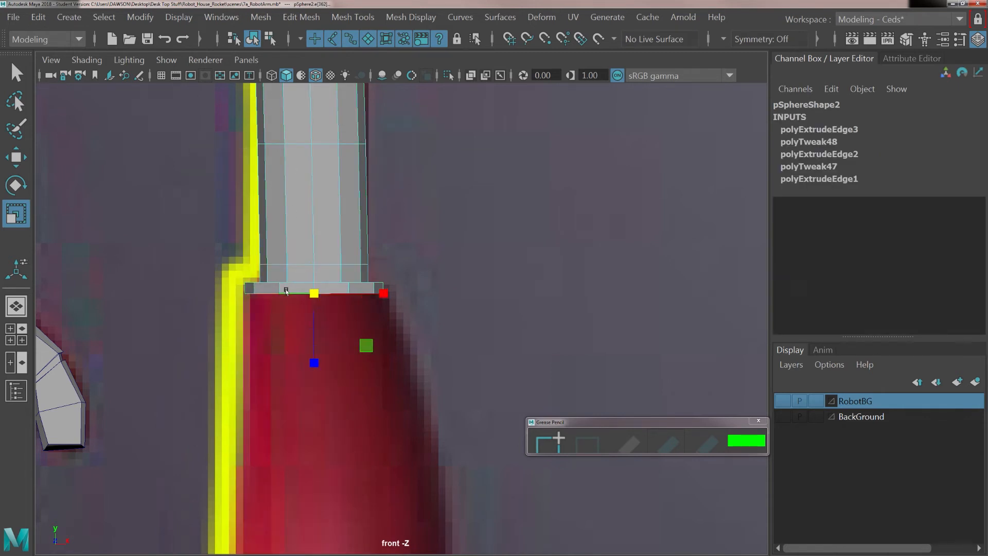
{"action": "scroll", "coordinate": [306, 292], "scroll_direction": "up", "scroll_amount": 1}
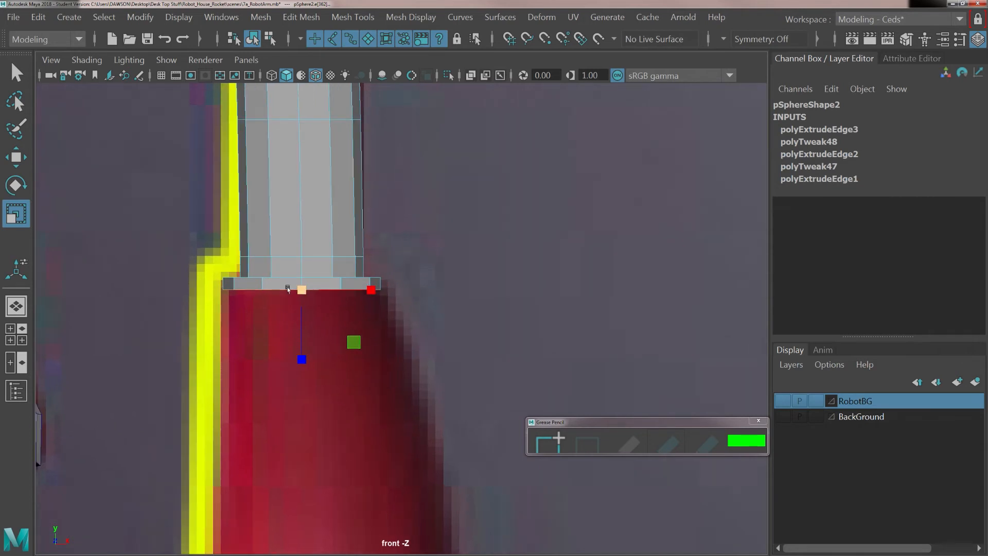
{"action": "left_click_drag", "start_coordinate": [295, 286], "coordinate": [301, 288]}
{"action": "key", "text": "w"}
{"action": "left_click_drag", "start_coordinate": [361, 287], "coordinate": [373, 285]}
{"action": "middle_click_drag", "start_coordinate": [331, 359], "coordinate": [329, 331], "text": "alt"}
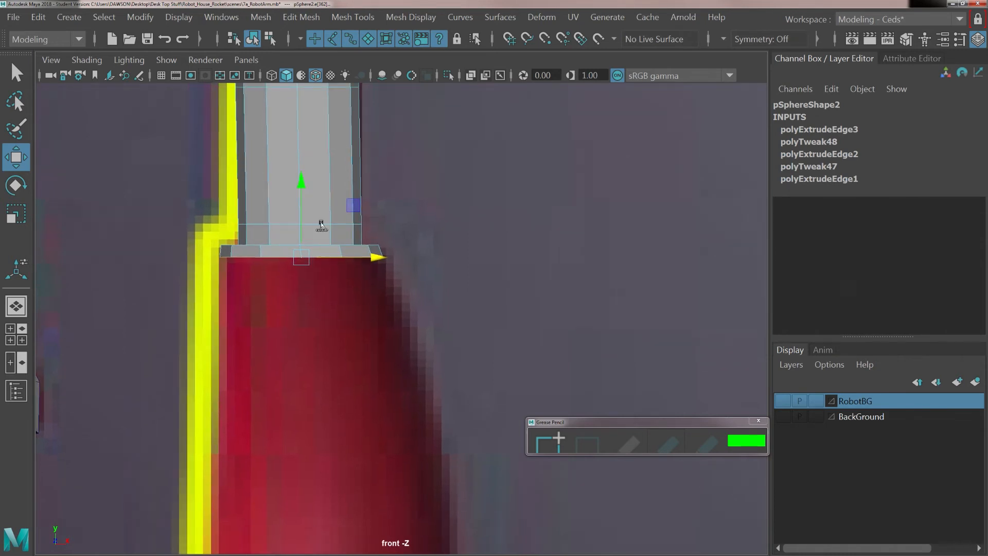
Step: Extrude the rim's bottom edge loop about a third of the way down the reference's lower leg and nudge it slightly towards the inner side
{"action": "key", "text": "ctrl+e"}
{"action": "left_click_drag", "start_coordinate": [300, 181], "coordinate": [293, 366]}
{"action": "middle_click_drag", "start_coordinate": [364, 388], "coordinate": [362, 294], "text": "alt"}
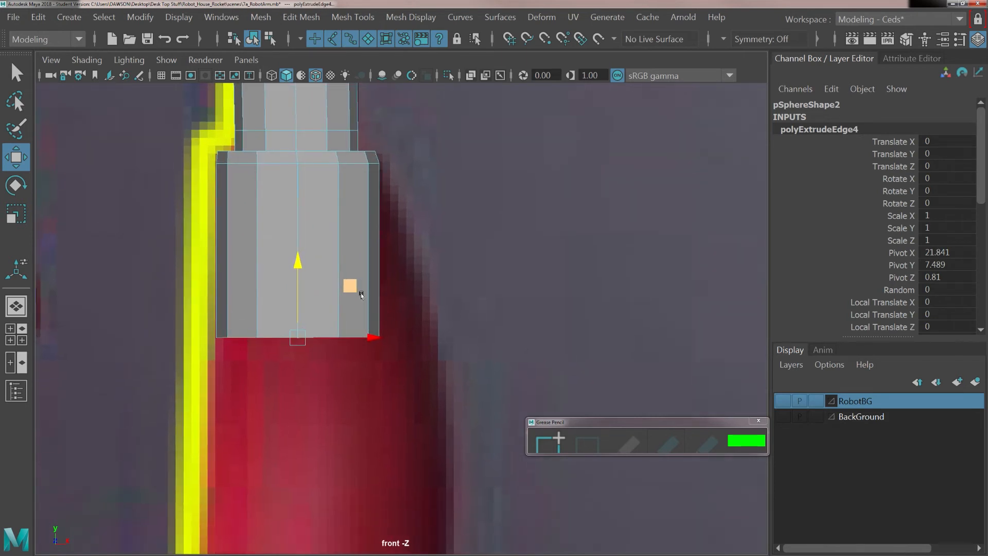
{"action": "scroll", "coordinate": [363, 304], "scroll_direction": "down", "scroll_amount": 3}
{"action": "scroll", "coordinate": [392, 348], "scroll_direction": "up", "scroll_amount": 1}
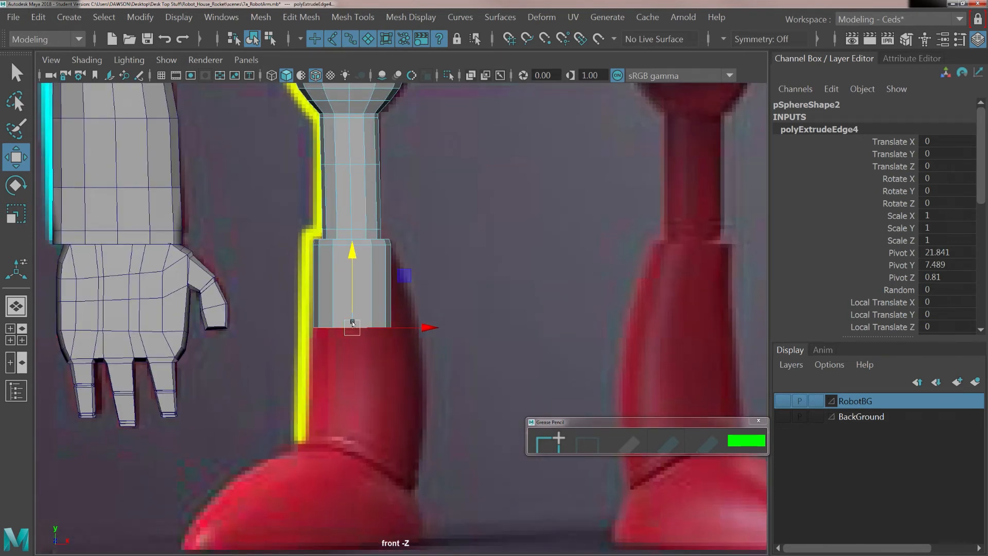
{"action": "left_click_drag", "start_coordinate": [351, 251], "coordinate": [348, 221]}
{"action": "left_click_drag", "start_coordinate": [408, 302], "coordinate": [413, 301]}
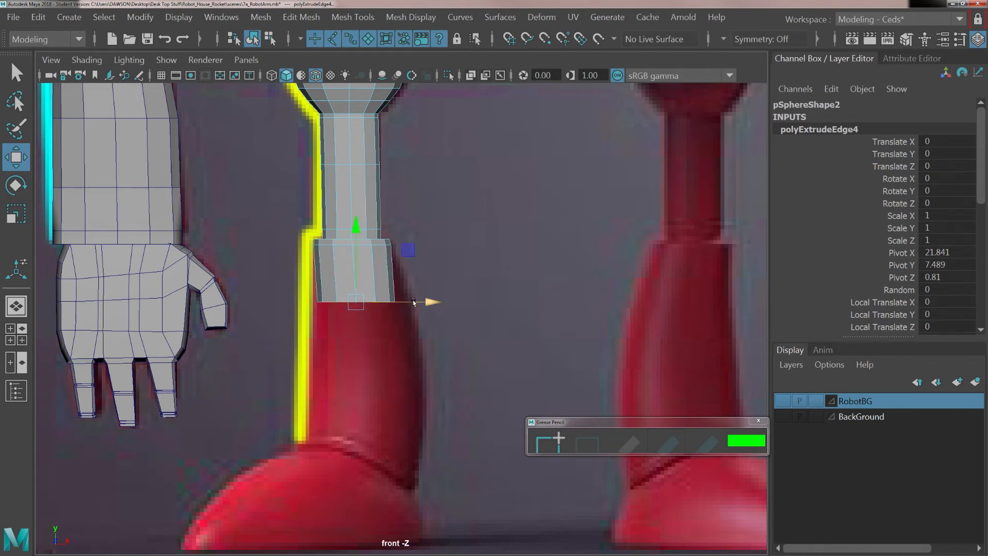
{"action": "key", "text": "r"}
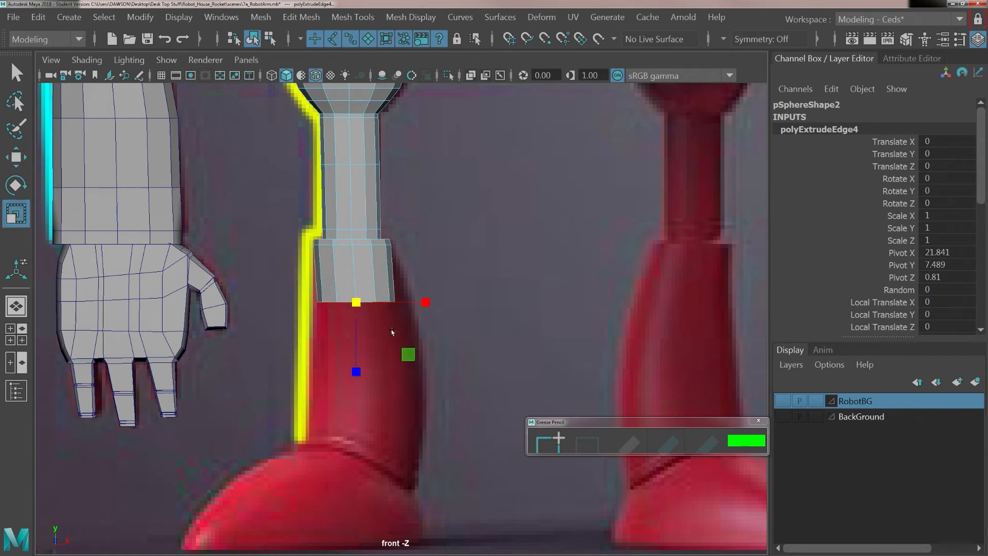
Step: Sketch the lower leg and foot outline with the Grease Pencil between the two reference legs, and delete the sketch
{"action": "middle_click_drag", "start_coordinate": [389, 337], "coordinate": [282, 324], "text": "alt"}
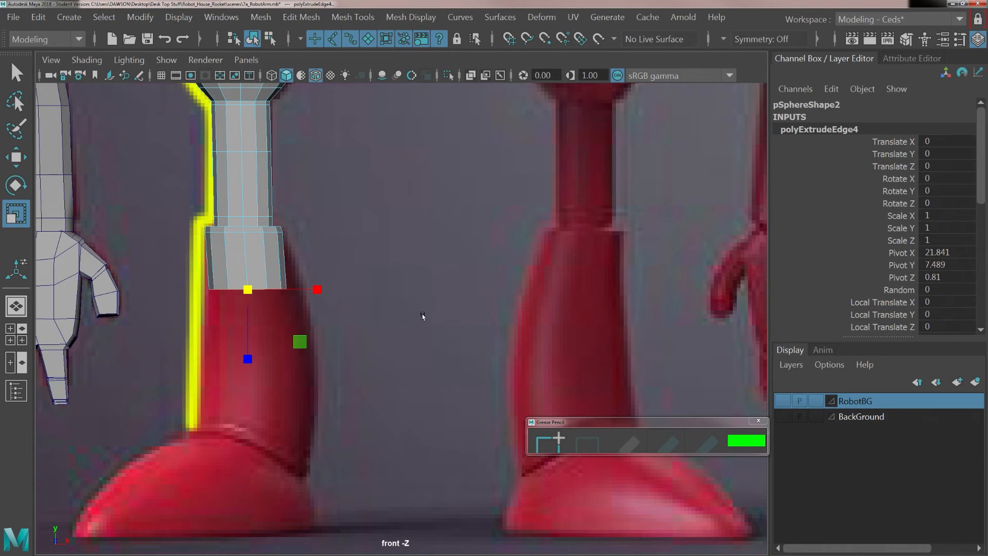
{"action": "scroll", "coordinate": [423, 316], "scroll_direction": "down", "scroll_amount": 3}
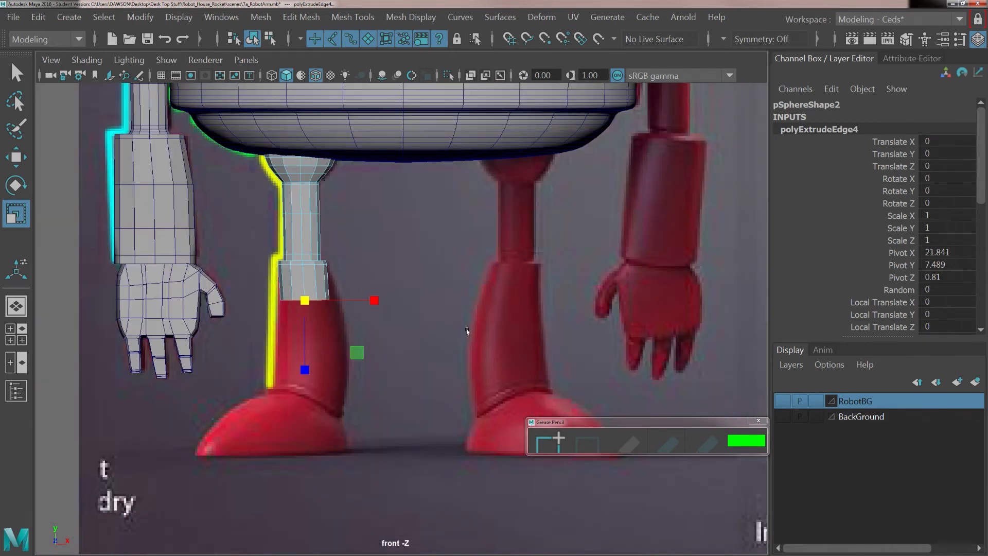
{"action": "middle_click_drag", "start_coordinate": [468, 331], "coordinate": [390, 326], "text": "alt"}
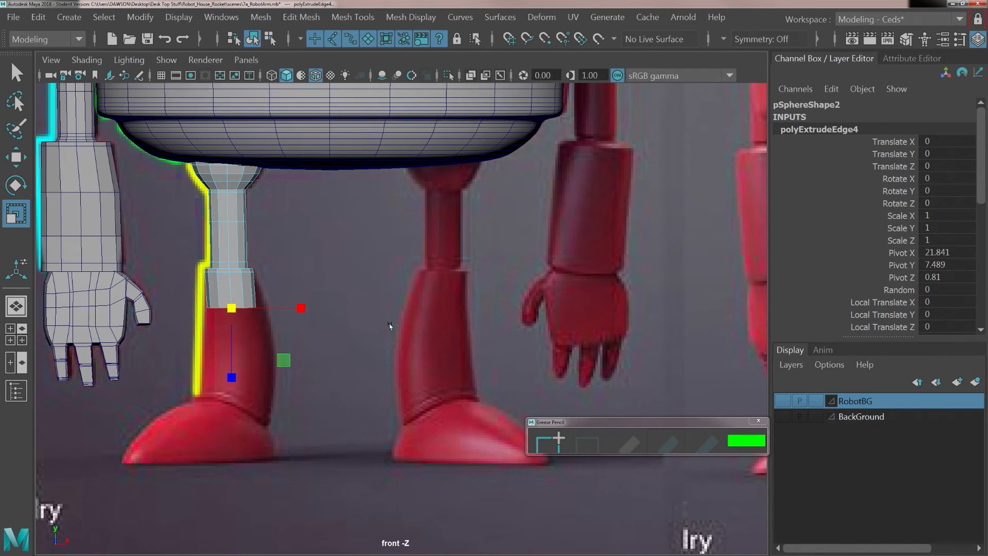
{"action": "left_click", "coordinate": [564, 420]}
{"action": "left_click", "coordinate": [668, 443]}
{"action": "mouse_move", "coordinate": [433, 293]}
{"action": "middle_mouse_down", "text": "alt"}
{"action": "mouse_move", "coordinate": [360, 273]}
{"action": "mouse_move", "coordinate": [272, 272]}
{"action": "middle_mouse_up", "text": "alt"}
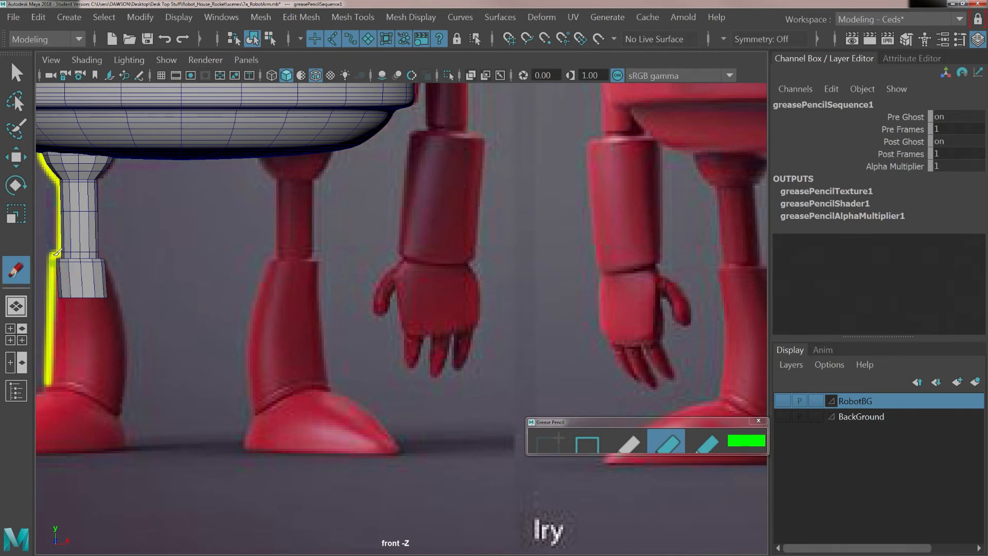
{"action": "mouse_move", "coordinate": [51, 263]}
{"action": "left_mouse_down"}
{"action": "mouse_move", "coordinate": [162, 341]}
{"action": "mouse_move", "coordinate": [138, 417]}
{"action": "mouse_move", "coordinate": [67, 381]}
{"action": "mouse_move", "coordinate": [46, 294]}
{"action": "mouse_move", "coordinate": [52, 261]}
{"action": "left_mouse_up"}
{"action": "key", "text": "ctrl+z"}
{"action": "left_click", "coordinate": [213, 260]}
{"action": "mouse_move", "coordinate": [214, 260]}
{"action": "left_mouse_down"}
{"action": "mouse_move", "coordinate": [229, 415]}
{"action": "mouse_move", "coordinate": [232, 403]}
{"action": "left_mouse_up"}
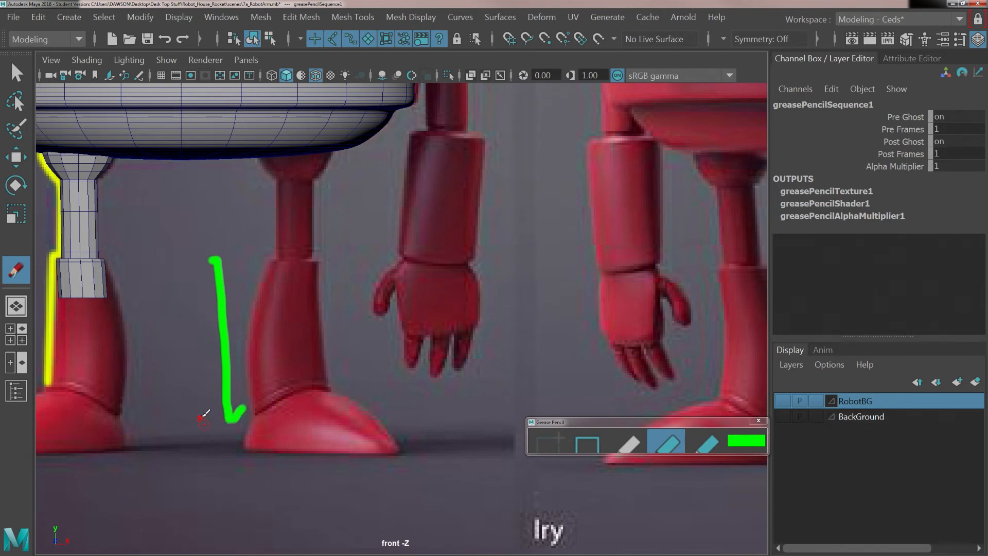
{"action": "mouse_move", "coordinate": [195, 430]}
{"action": "left_mouse_down"}
{"action": "mouse_move", "coordinate": [260, 383]}
{"action": "mouse_move", "coordinate": [344, 442]}
{"action": "mouse_move", "coordinate": [173, 436]}
{"action": "mouse_move", "coordinate": [166, 422]}
{"action": "mouse_move", "coordinate": [198, 418]}
{"action": "mouse_move", "coordinate": [235, 394]}
{"action": "mouse_move", "coordinate": [236, 406]}
{"action": "mouse_move", "coordinate": [215, 416]}
{"action": "mouse_move", "coordinate": [224, 415]}
{"action": "left_mouse_up"}
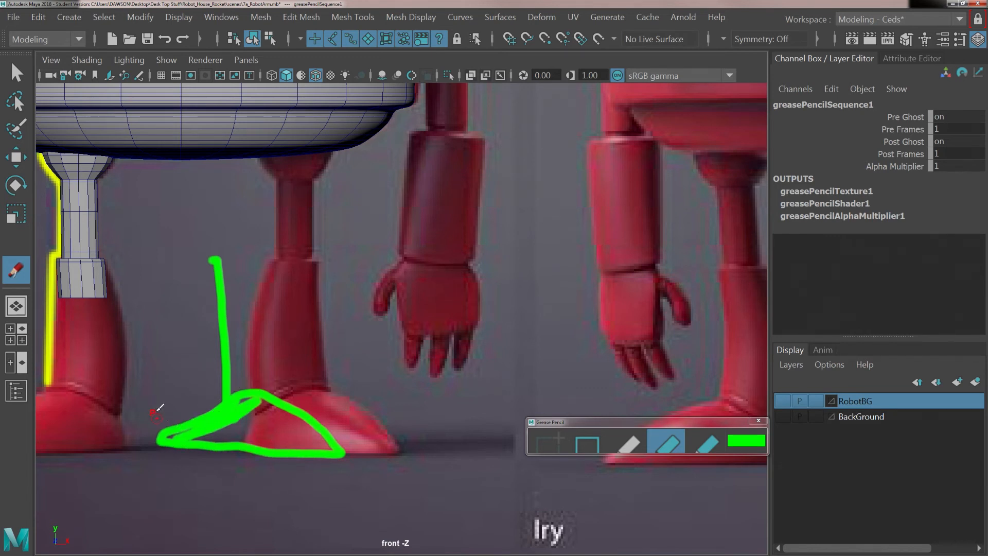
{"action": "mouse_move", "coordinate": [160, 436]}
{"action": "left_mouse_down"}
{"action": "mouse_move", "coordinate": [150, 405]}
{"action": "mouse_move", "coordinate": [167, 292]}
{"action": "mouse_move", "coordinate": [191, 248]}
{"action": "mouse_move", "coordinate": [216, 247]}
{"action": "mouse_move", "coordinate": [180, 258]}
{"action": "mouse_move", "coordinate": [154, 394]}
{"action": "mouse_move", "coordinate": [164, 432]}
{"action": "mouse_move", "coordinate": [148, 387]}
{"action": "mouse_move", "coordinate": [153, 325]}
{"action": "mouse_move", "coordinate": [173, 270]}
{"action": "mouse_move", "coordinate": [154, 354]}
{"action": "left_mouse_up"}
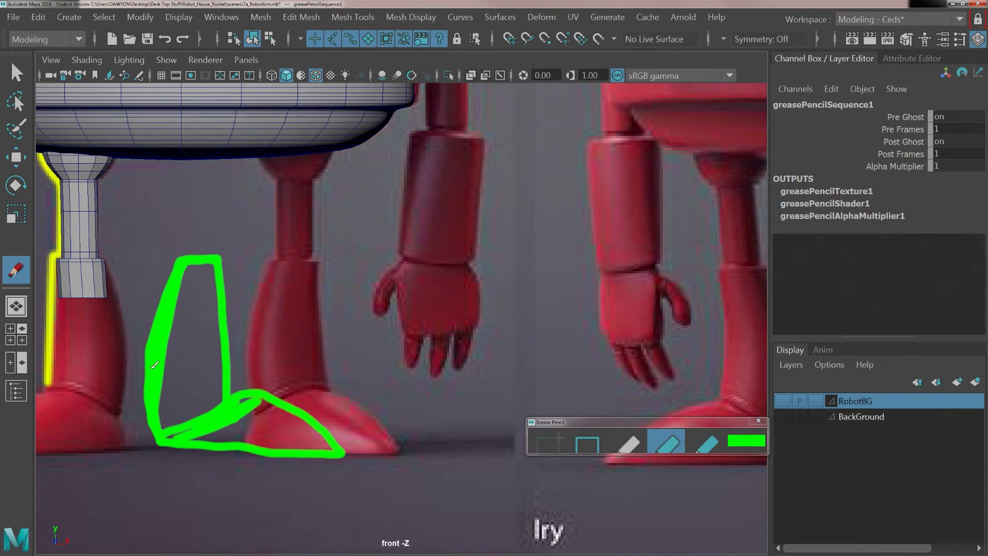
{"action": "mouse_move", "coordinate": [173, 274]}
{"action": "left_mouse_down"}
{"action": "mouse_move", "coordinate": [206, 250]}
{"action": "mouse_move", "coordinate": [226, 292]}
{"action": "mouse_move", "coordinate": [230, 396]}
{"action": "mouse_move", "coordinate": [262, 401]}
{"action": "left_mouse_up"}
{"action": "key", "text": "Delete"}
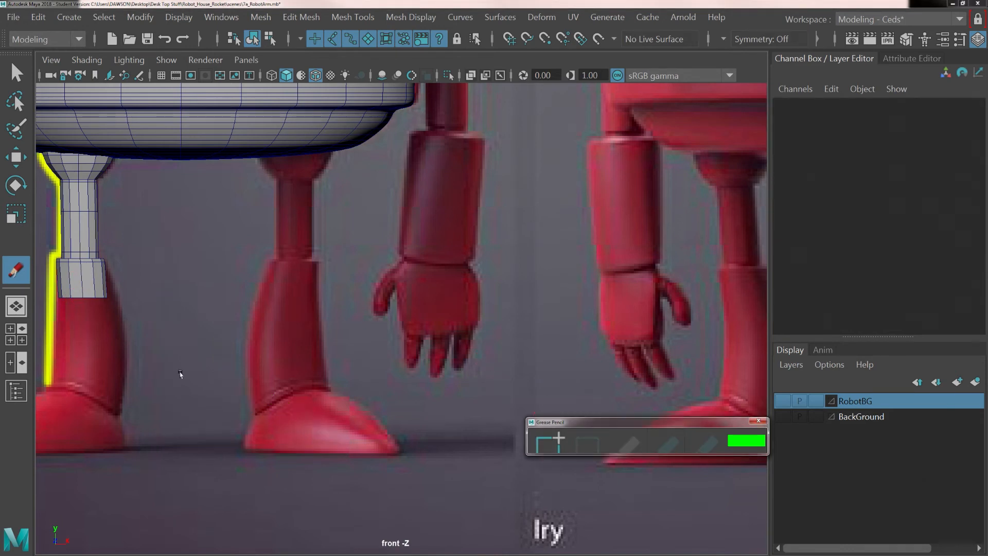
Step: Select the lower leg's open bottom edge loop and shift it horizontally back directly beneath the rim
{"action": "key", "text": "w"}
{"action": "middle_click_drag", "start_coordinate": [89, 311], "coordinate": [231, 319], "text": "alt"}
{"action": "scroll", "coordinate": [231, 318], "scroll_direction": "up", "scroll_amount": 2}
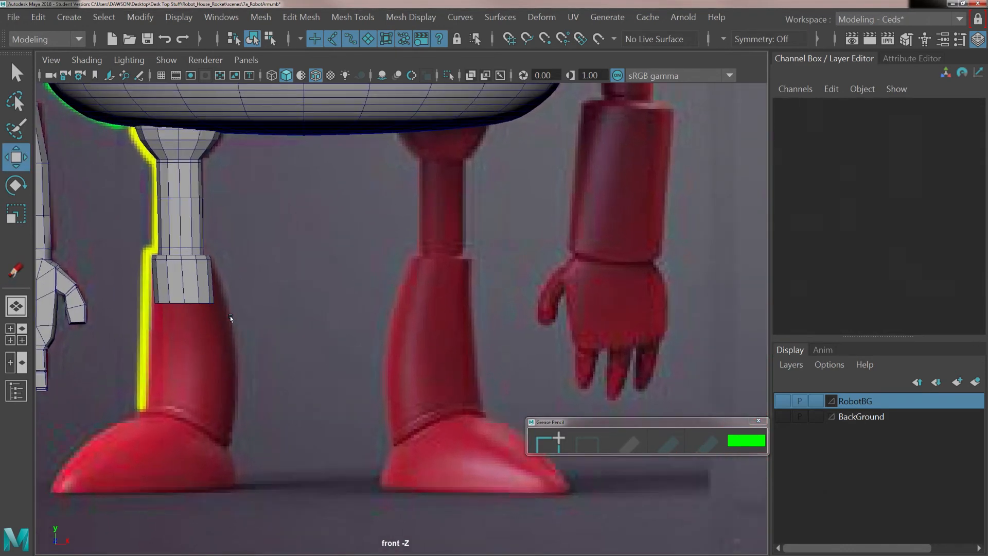
{"action": "left_click", "coordinate": [166, 289]}
{"action": "scroll", "coordinate": [172, 287], "scroll_direction": "up", "scroll_amount": 3}
{"action": "middle_click_drag", "start_coordinate": [137, 282], "coordinate": [200, 269], "text": "alt"}
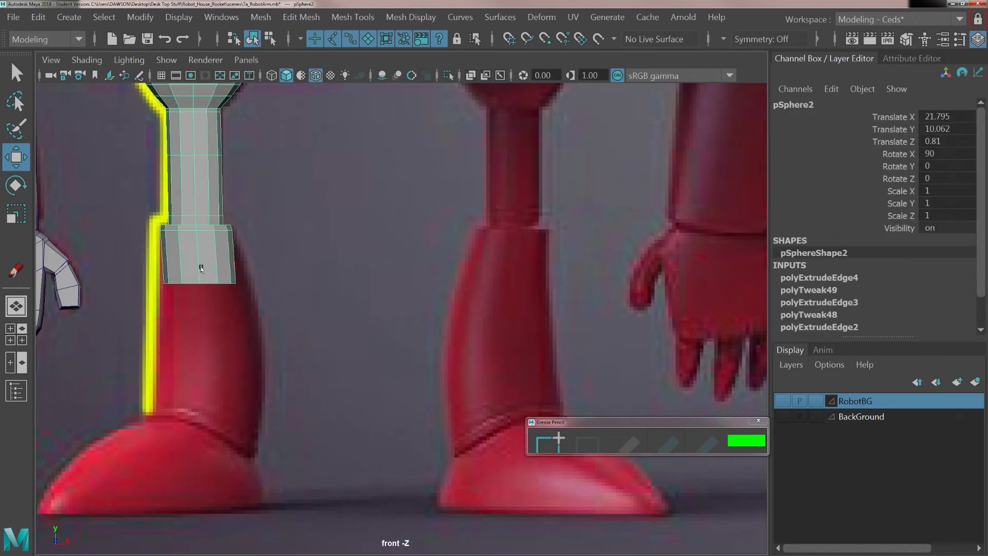
{"action": "right_click_drag", "start_coordinate": [181, 267], "coordinate": [190, 106]}
{"action": "scroll", "coordinate": [181, 291], "scroll_direction": "up", "scroll_amount": 2}
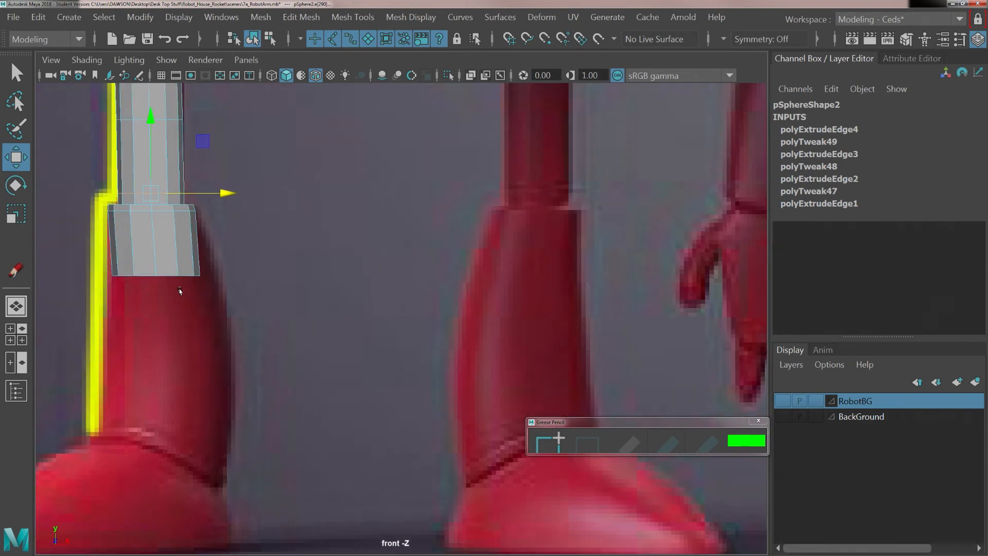
{"action": "double_click", "coordinate": [137, 272]}
{"action": "middle_click_drag", "start_coordinate": [137, 284], "coordinate": [209, 281], "text": "alt"}
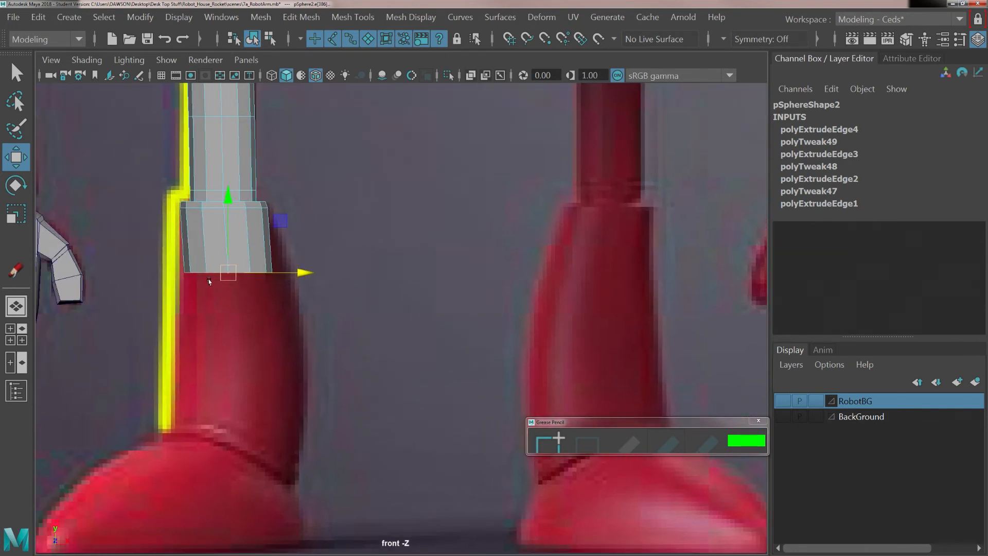
{"action": "left_click_drag", "start_coordinate": [293, 273], "coordinate": [288, 273]}
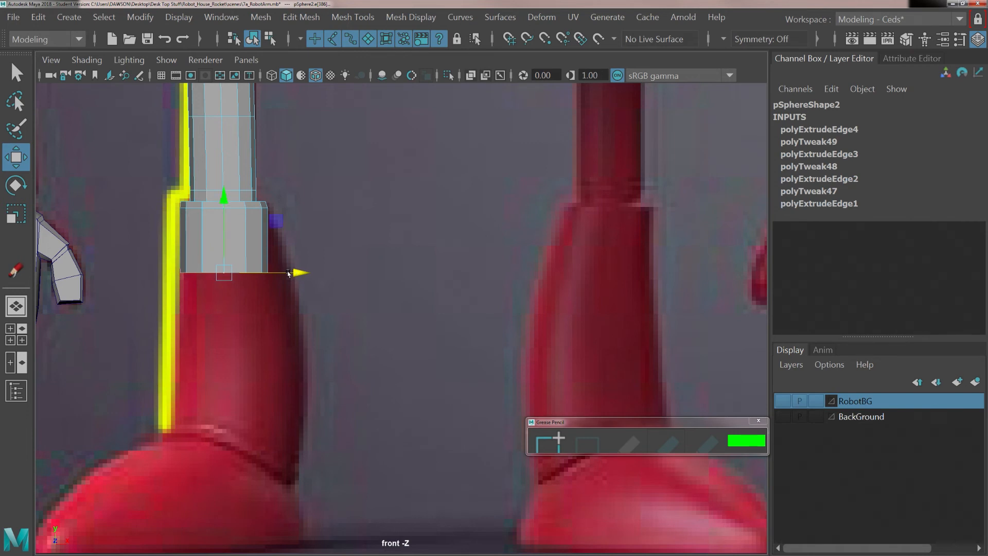
Step: Widen the lower leg's open bottom edge loop, extrude it down to roughly two thirds of the reference's lower leg, and widen the new end slightly
{"action": "key", "text": "r"}
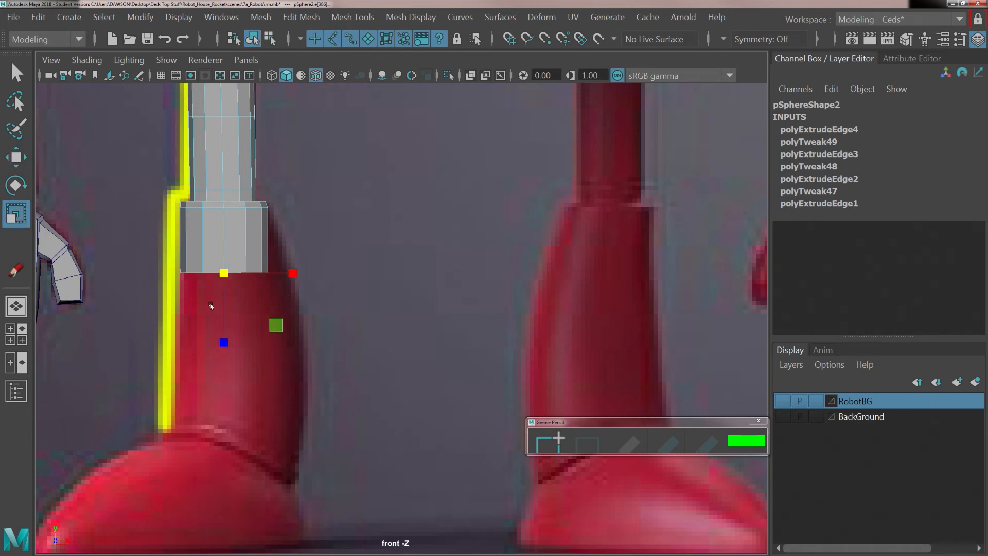
{"action": "left_click_drag", "start_coordinate": [285, 274], "coordinate": [307, 278]}
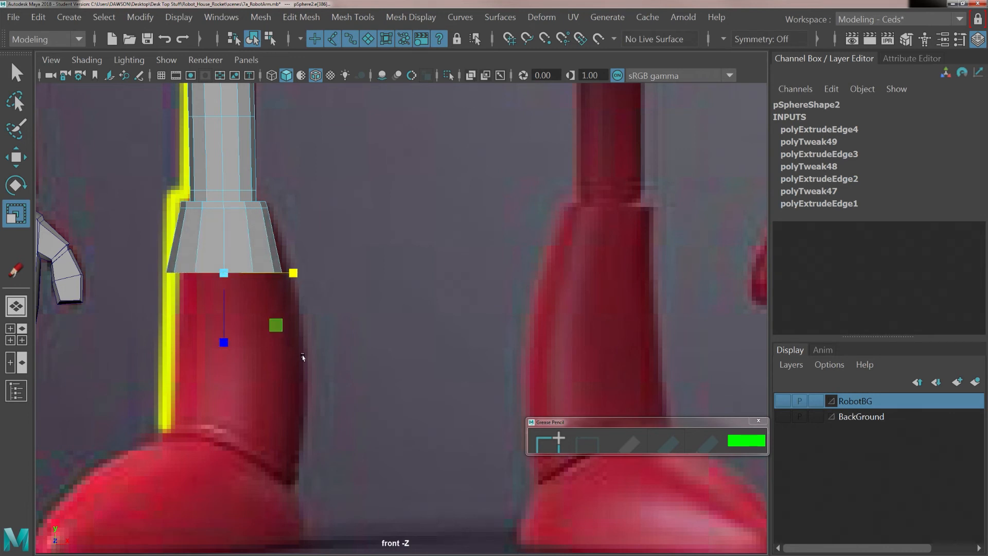
{"action": "key", "text": "w"}
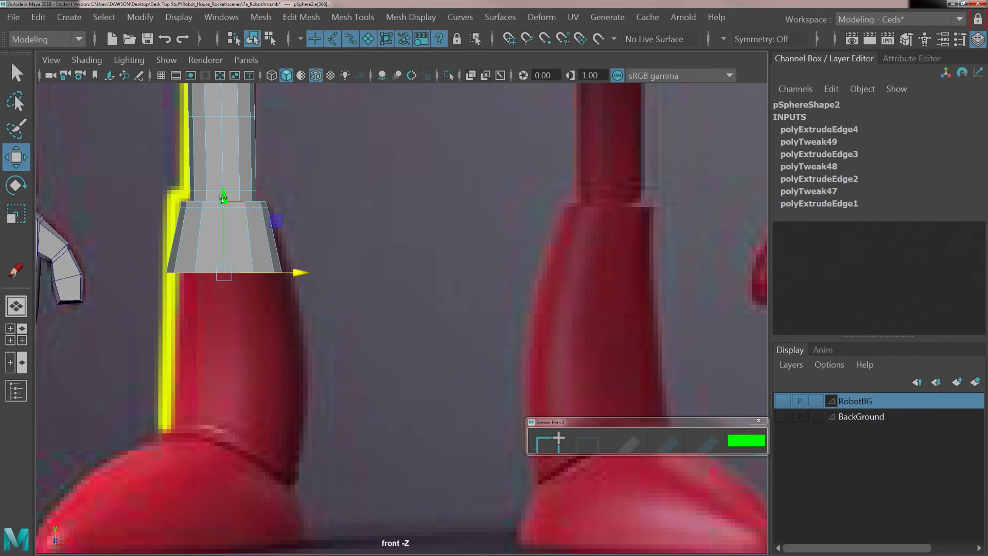
{"action": "left_click_drag", "start_coordinate": [224, 197], "coordinate": [204, 294], "text": "shift"}
{"action": "key", "text": "r"}
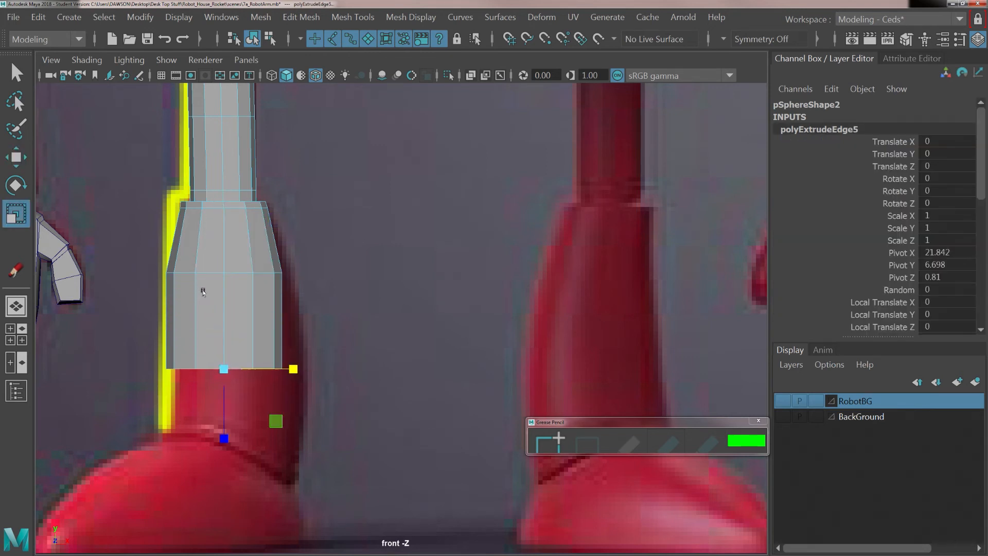
{"action": "left_click_drag", "start_coordinate": [285, 368], "coordinate": [296, 369]}
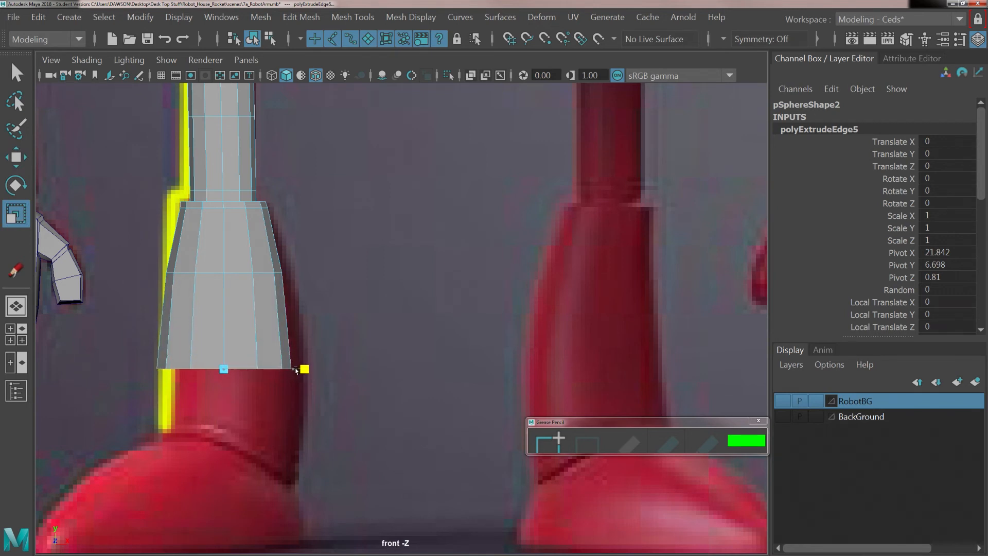
Step: Extrude the lower leg's bottom edge loop down twice to the ankle, narrowing it slightly the first time and more strongly the second
{"action": "key", "text": "w"}
{"action": "left_click_drag", "start_coordinate": [218, 299], "coordinate": [224, 348], "text": "shift"}
{"action": "key", "text": "r"}
{"action": "left_click_drag", "start_coordinate": [288, 421], "coordinate": [280, 424]}
{"action": "key", "text": "w"}
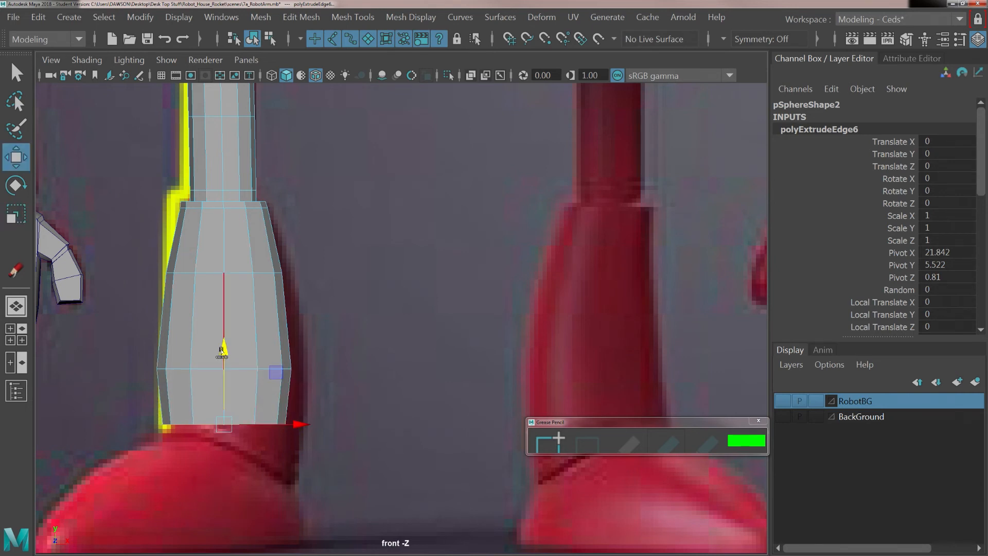
{"action": "key", "text": "ctrl+e"}
{"action": "left_click_drag", "start_coordinate": [222, 344], "coordinate": [223, 366]}
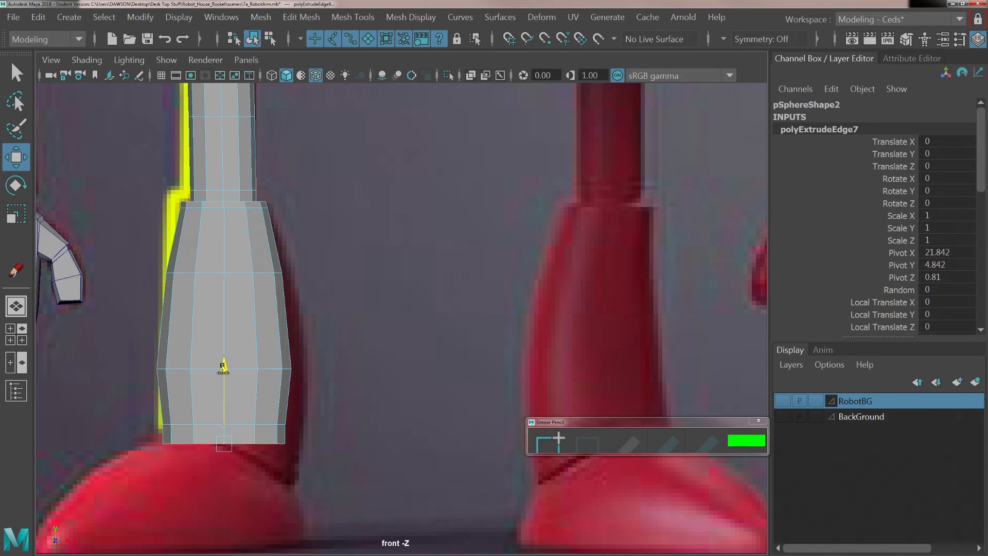
{"action": "key", "text": "r"}
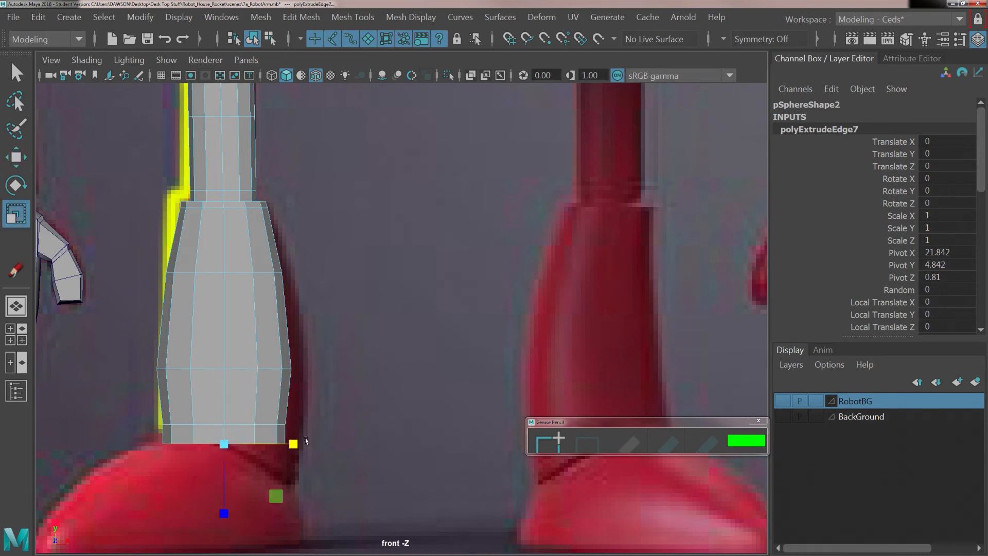
{"action": "left_click_drag", "start_coordinate": [290, 443], "coordinate": [277, 444]}
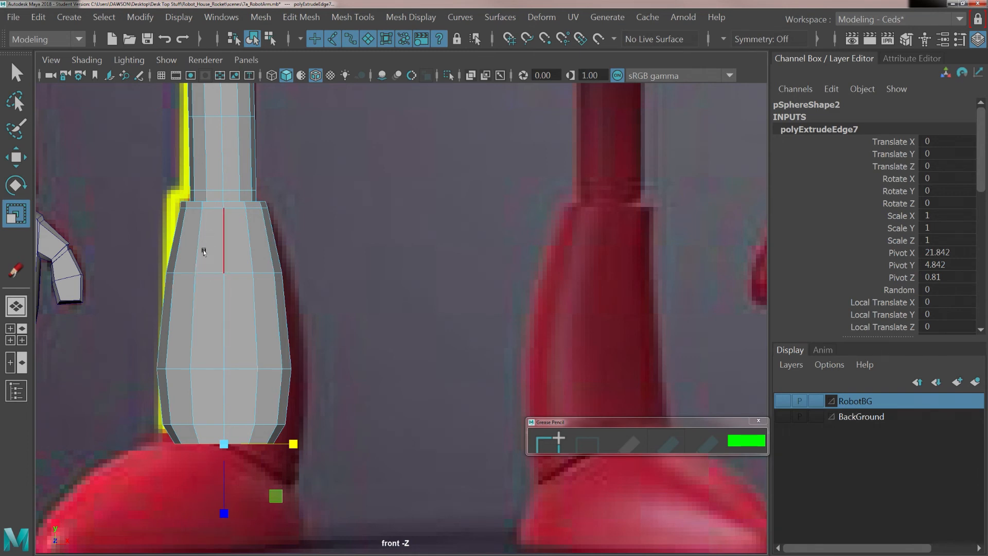
Step: Select the four edge loops of the lower leg below the rim and scale them wider from front to back
{"action": "left_click", "coordinate": [212, 208]}
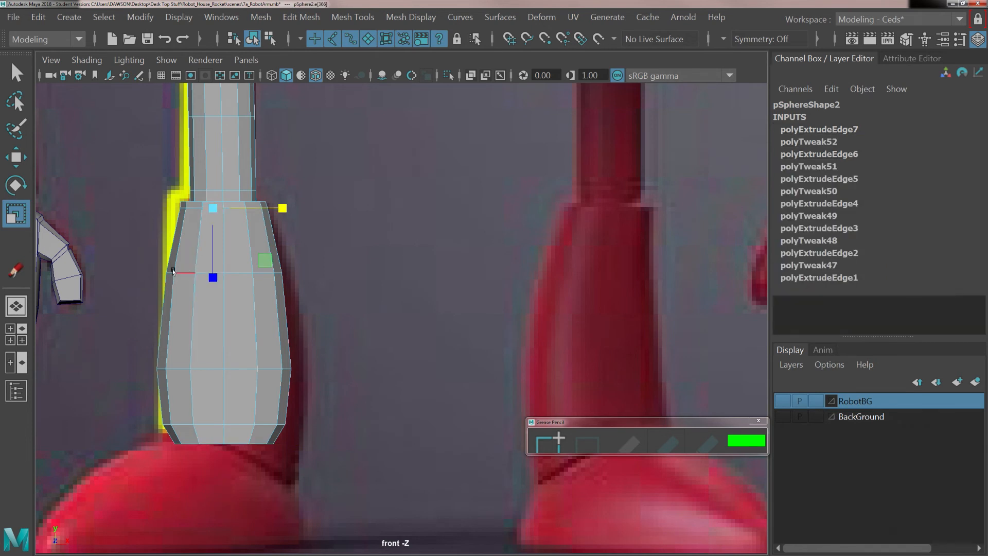
{"action": "left_click", "coordinate": [172, 271]}
{"action": "left_click", "coordinate": [205, 269]}
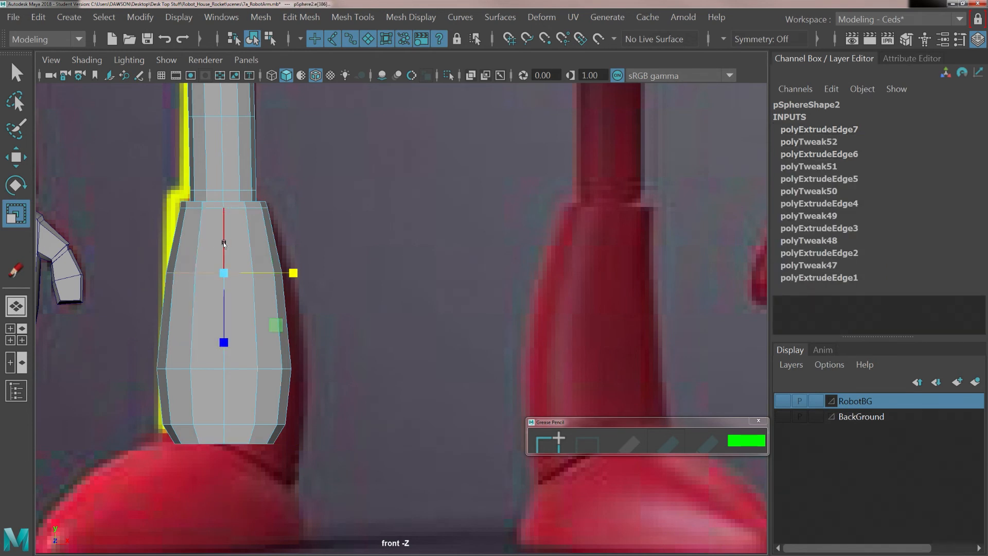
{"action": "key", "text": "space"}
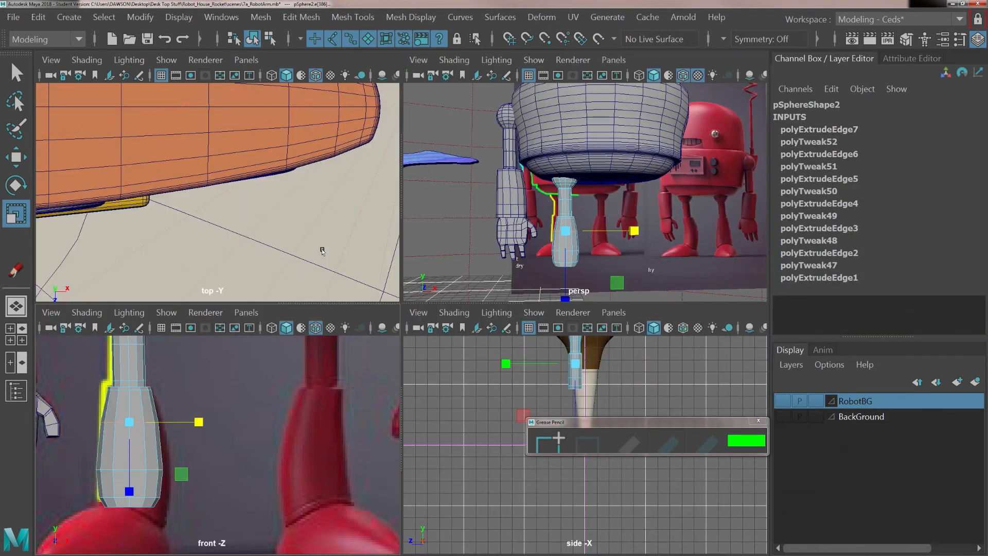
{"action": "middle_click_drag", "start_coordinate": [519, 373], "coordinate": [453, 463], "text": "alt"}
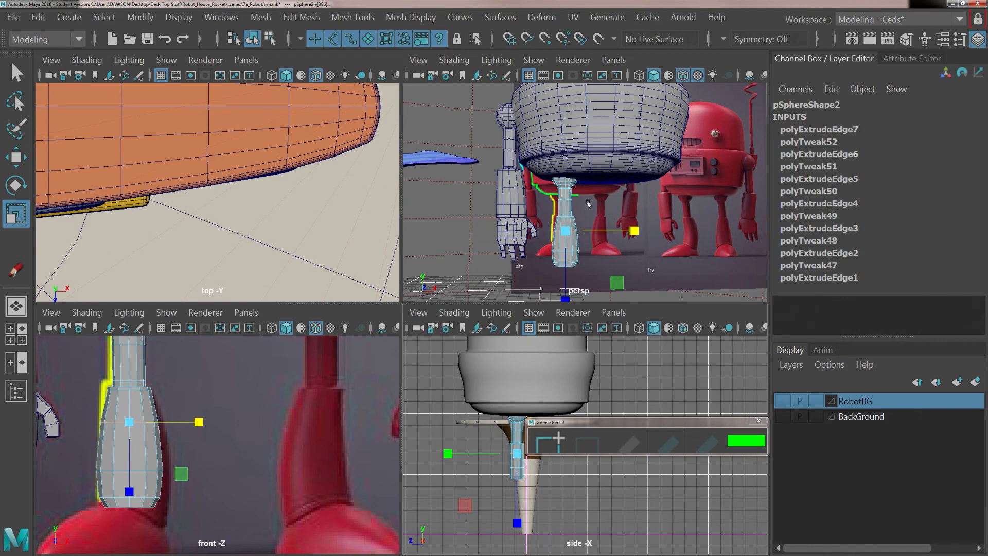
{"action": "left_click_drag", "start_coordinate": [589, 204], "coordinate": [561, 237], "text": "alt"}
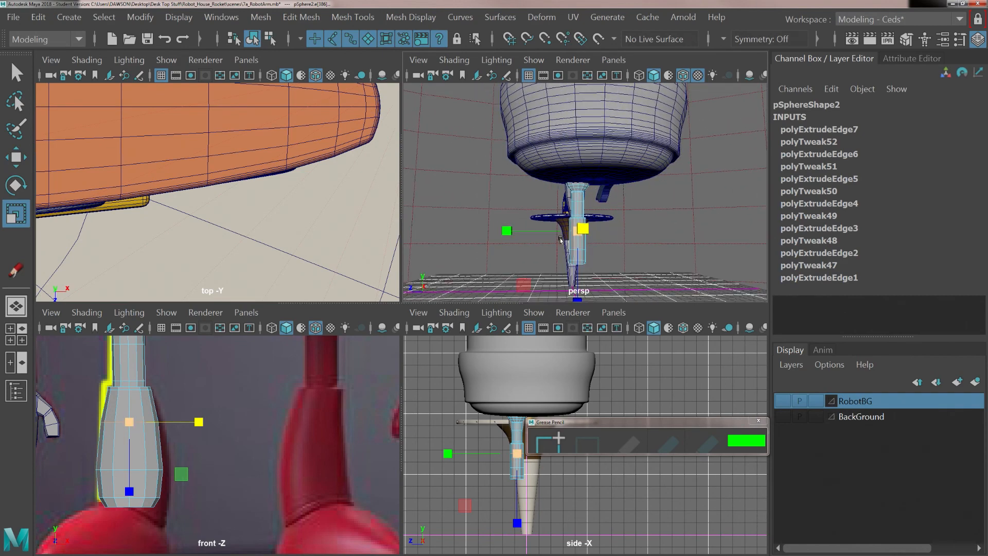
{"action": "key", "text": "space"}
{"action": "middle_click_drag", "start_coordinate": [430, 328], "coordinate": [434, 254], "text": "alt"}
{"action": "left_click_drag", "start_coordinate": [414, 281], "coordinate": [383, 308], "text": "alt"}
{"action": "right_click_drag", "start_coordinate": [383, 308], "coordinate": [402, 307], "text": "alt"}
{"action": "left_click_drag", "start_coordinate": [402, 307], "coordinate": [428, 269], "text": "alt"}
{"action": "left_click_drag", "start_coordinate": [343, 282], "coordinate": [413, 302], "text": "alt"}
{"action": "scroll", "coordinate": [437, 302], "scroll_direction": "up", "scroll_amount": 2}
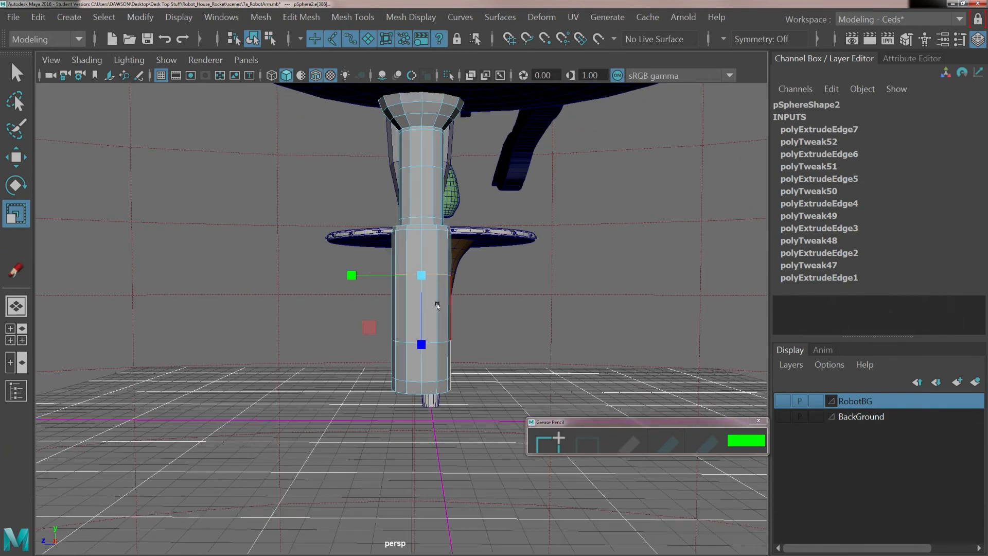
{"action": "middle_click_drag", "start_coordinate": [434, 295], "coordinate": [437, 287], "text": "alt"}
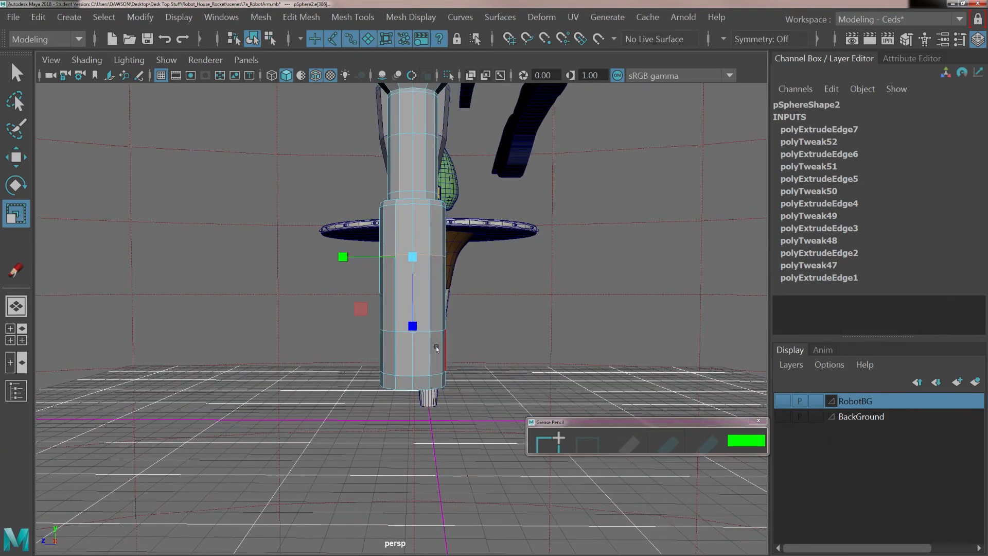
{"action": "scroll", "coordinate": [434, 344], "scroll_direction": "up", "scroll_amount": 1}
{"action": "double_click", "coordinate": [420, 333], "text": "shift"}
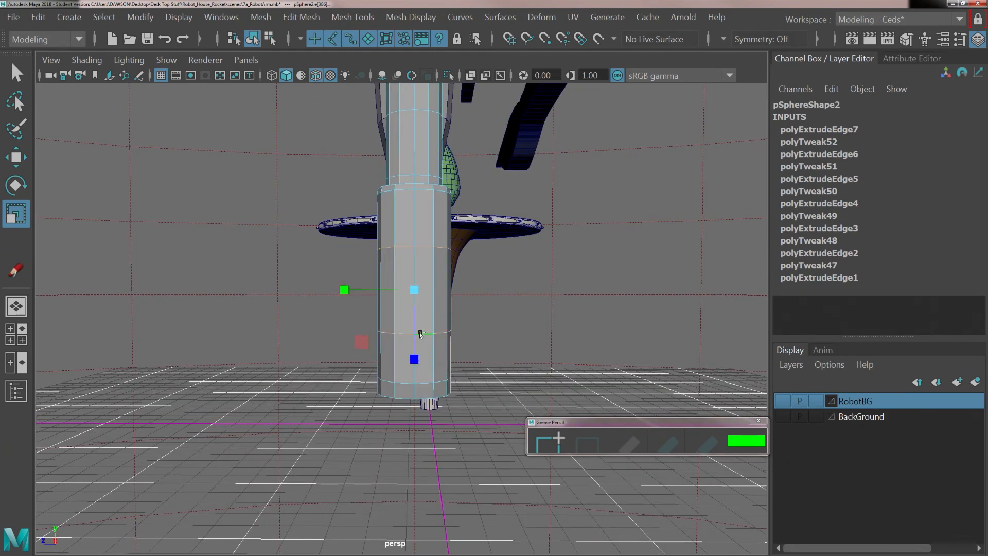
{"action": "double_click", "coordinate": [418, 382], "text": "shift"}
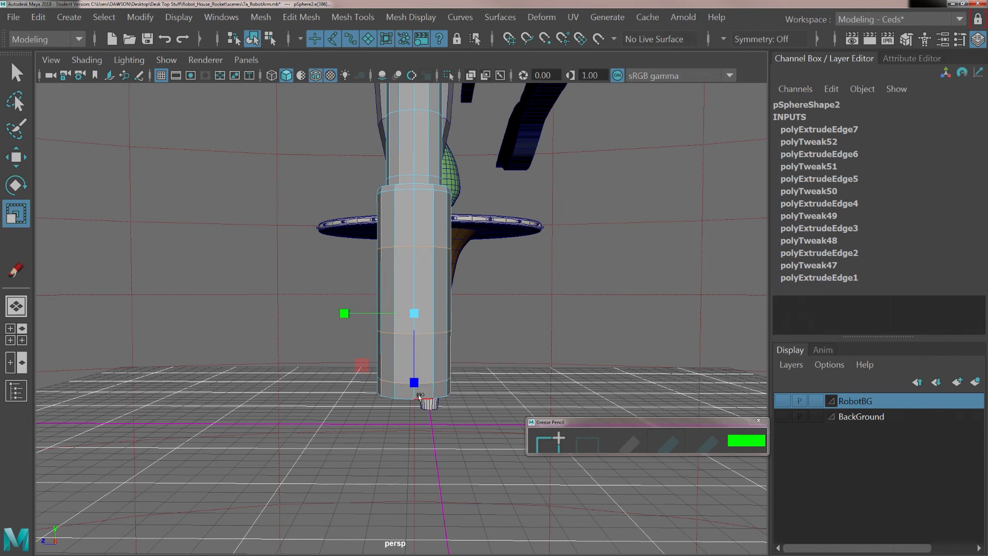
{"action": "double_click", "coordinate": [420, 397], "text": "shift"}
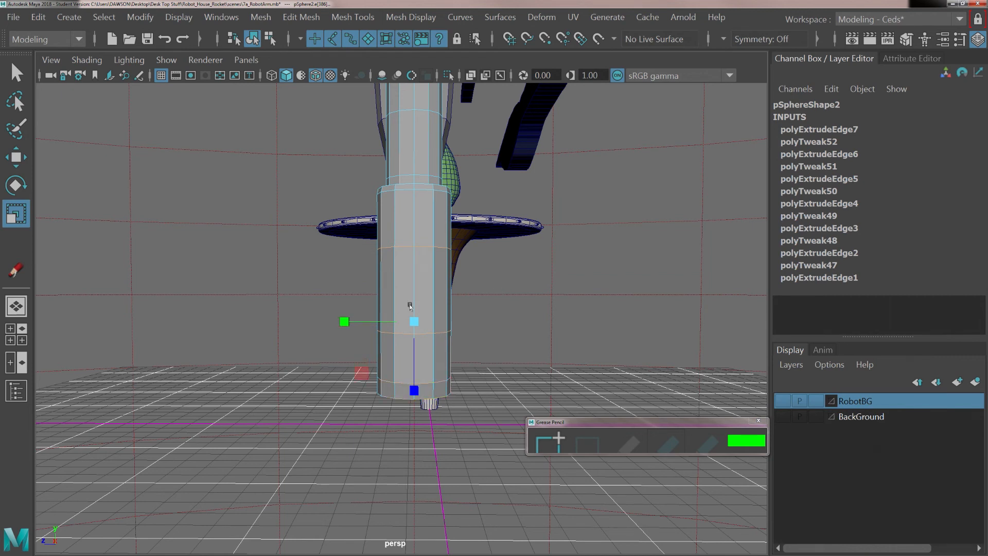
{"action": "left_click_drag", "start_coordinate": [335, 320], "coordinate": [312, 321]}
{"action": "left_click_drag", "start_coordinate": [336, 380], "coordinate": [347, 323], "text": "alt"}
{"action": "key", "text": "w"}
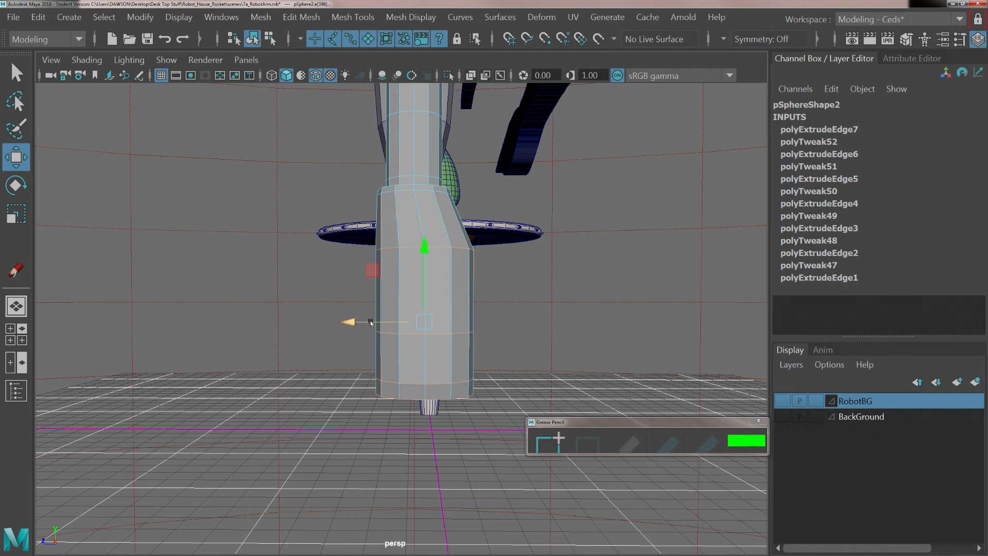
Step: Select the first edge loop below the rim, reduce its front-to-back depth slightly, and shift it forward to line up with the rim's front
{"action": "double_click", "coordinate": [457, 245]}
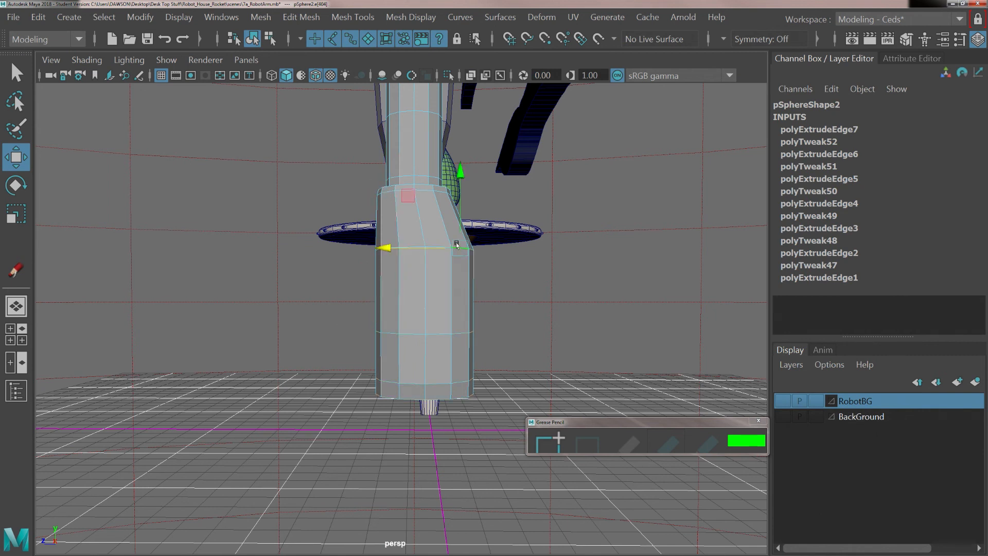
{"action": "key", "text": "r"}
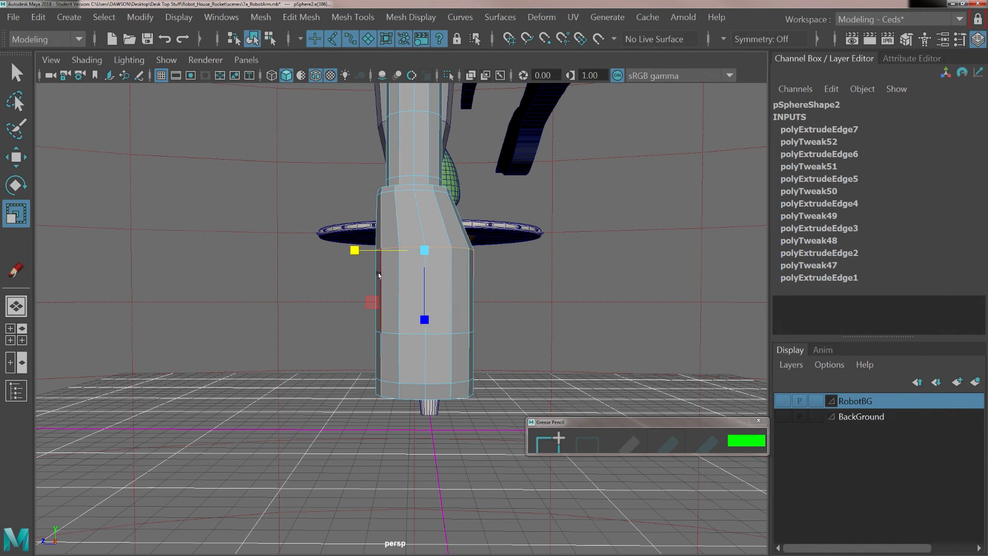
{"action": "left_click_drag", "start_coordinate": [348, 250], "coordinate": [359, 254]}
{"action": "key", "text": "w"}
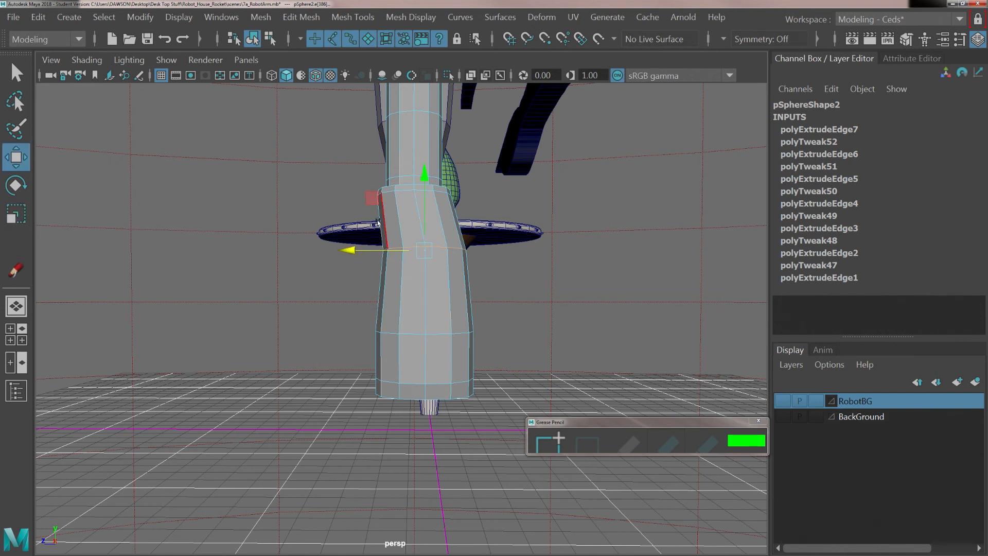
{"action": "left_click_drag", "start_coordinate": [353, 251], "coordinate": [345, 252]}
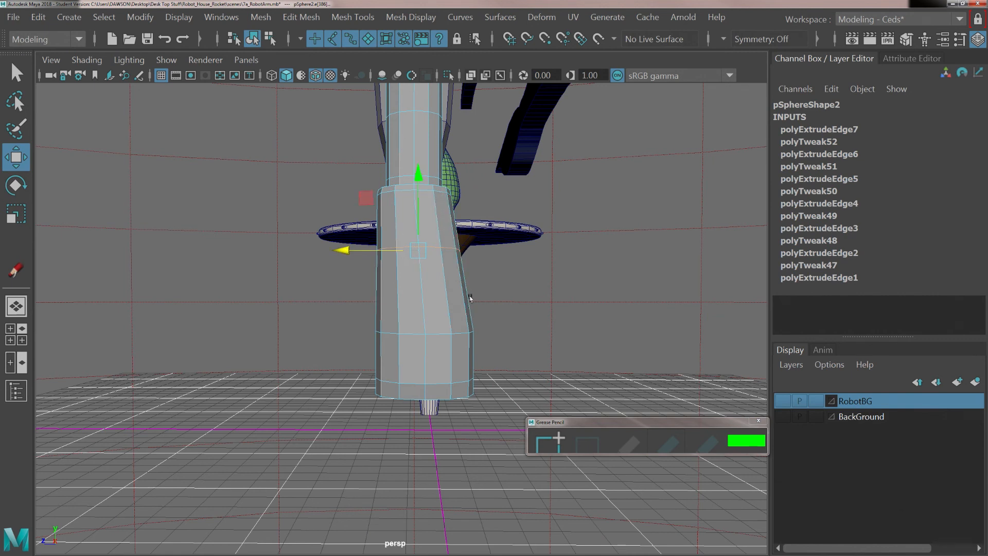
Step: Select the next edge loop down the lower leg, reduce its front-to-back depth slightly, and shift it a little forward for an even taper
{"action": "left_click_drag", "start_coordinate": [465, 385], "coordinate": [457, 380], "text": "alt"}
{"action": "double_click", "coordinate": [429, 333]}
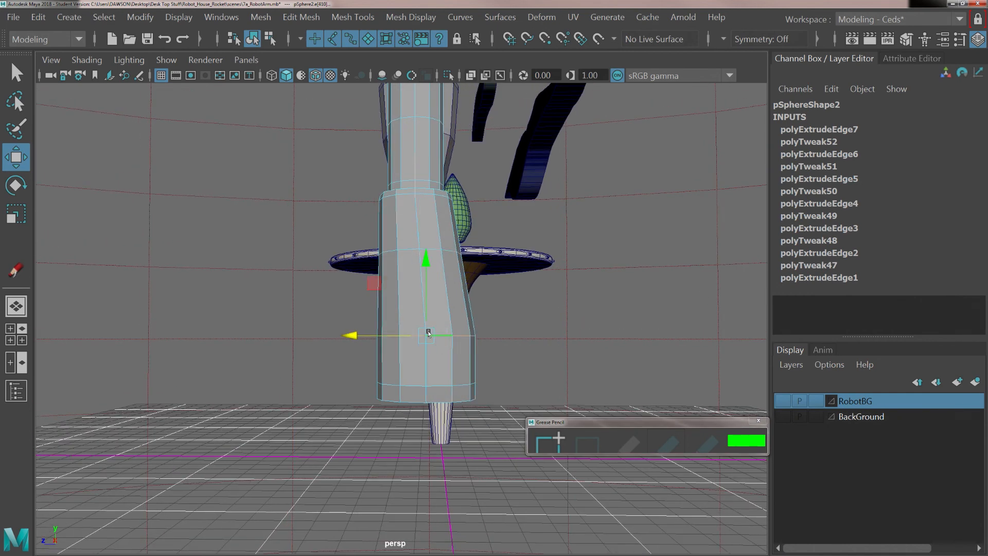
{"action": "key", "text": "r"}
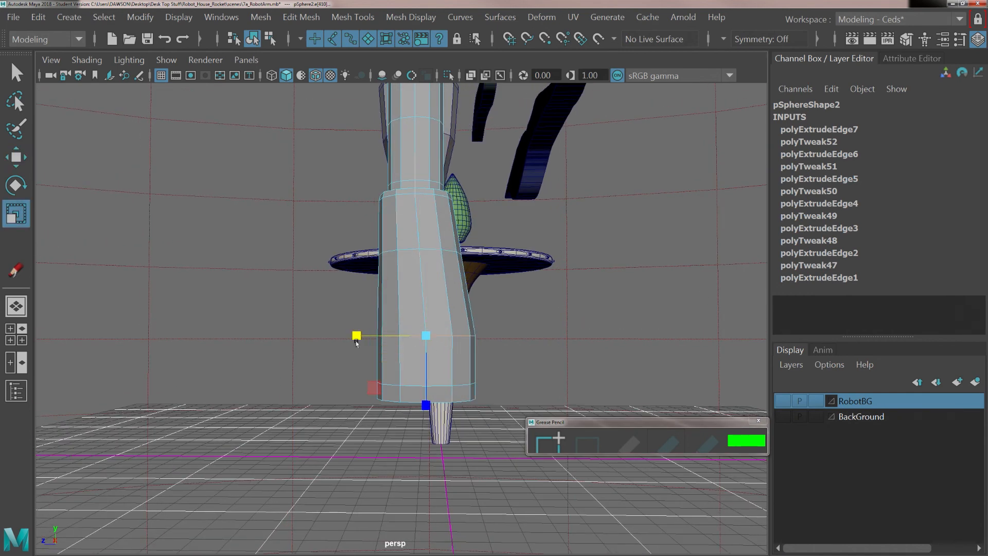
{"action": "left_click_drag", "start_coordinate": [349, 335], "coordinate": [353, 335]}
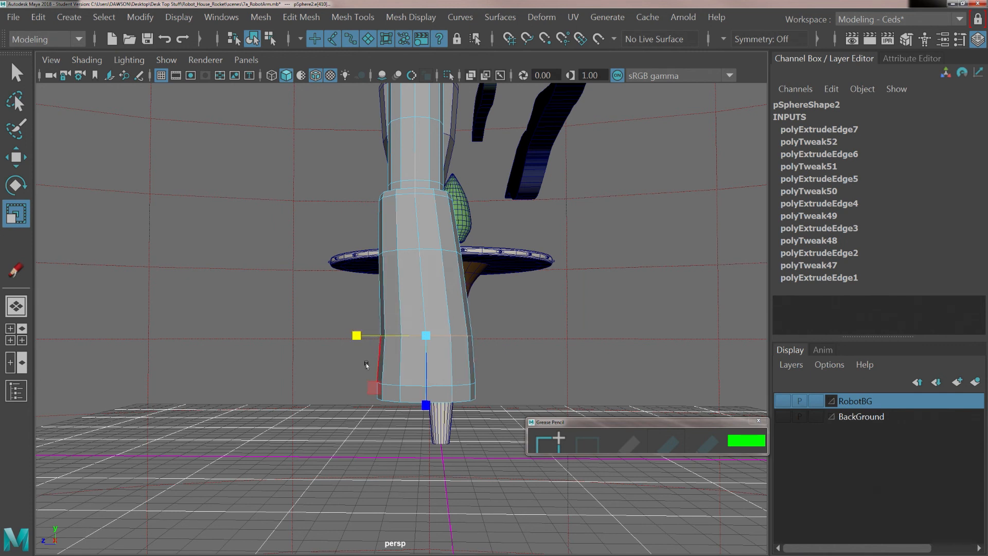
{"action": "key", "text": "w"}
{"action": "left_click_drag", "start_coordinate": [350, 335], "coordinate": [405, 303]}
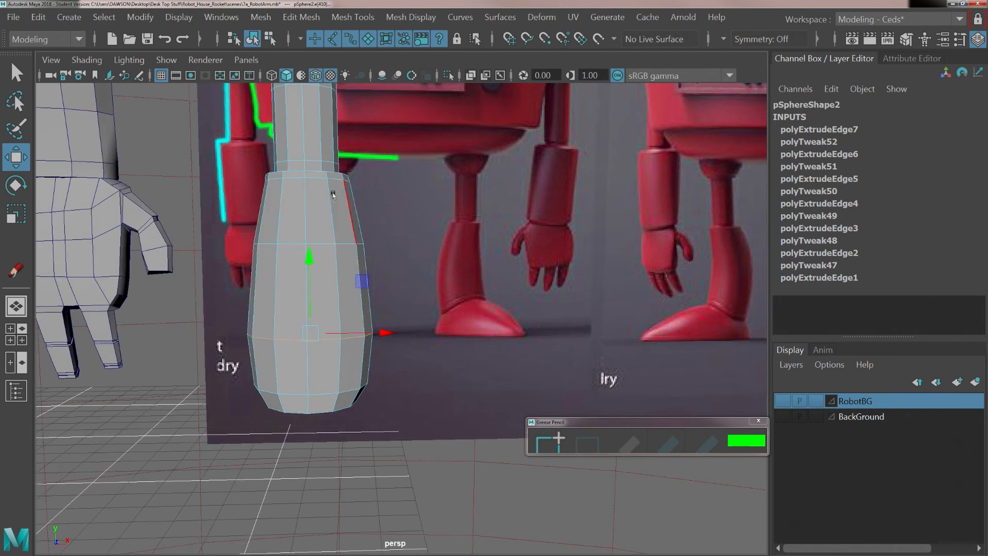
{"action": "left_click_drag", "start_coordinate": [379, 353], "coordinate": [287, 347], "text": "alt"}
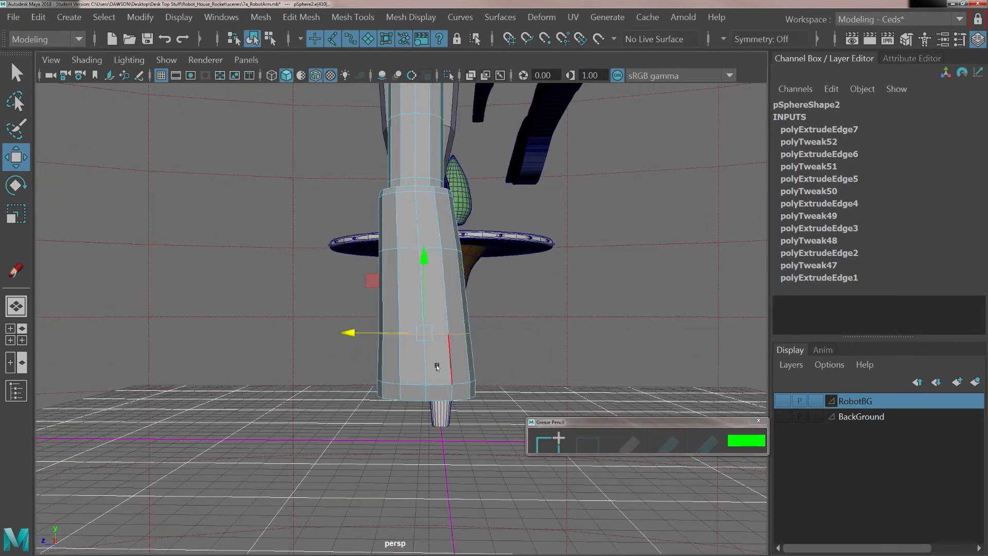
Step: Return the leg to object mode, move it back beneath the body to a Translate Z of -0.016, and deselect it
{"action": "left_click_drag", "start_coordinate": [437, 367], "coordinate": [407, 202], "text": "alt"}
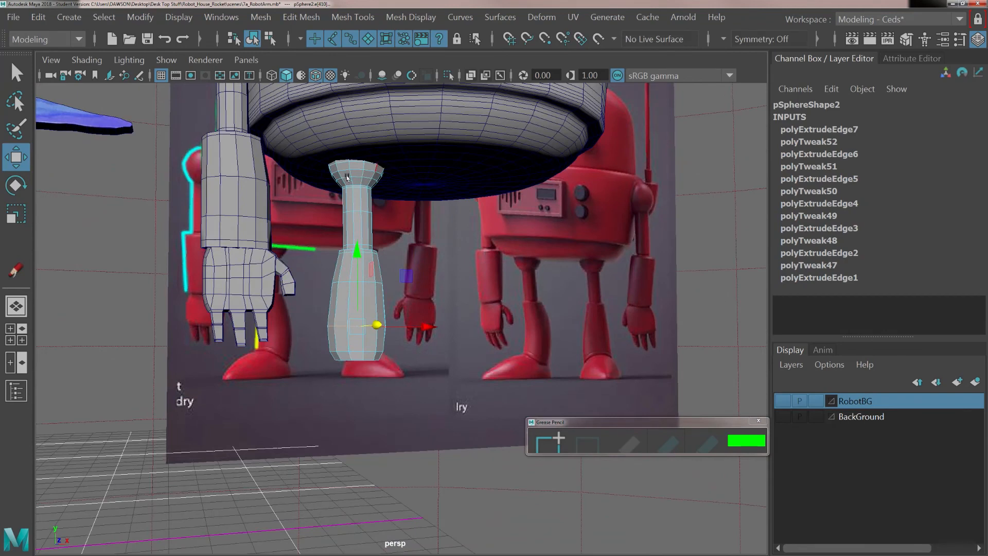
{"action": "right_click_drag", "start_coordinate": [348, 177], "coordinate": [444, 124]}
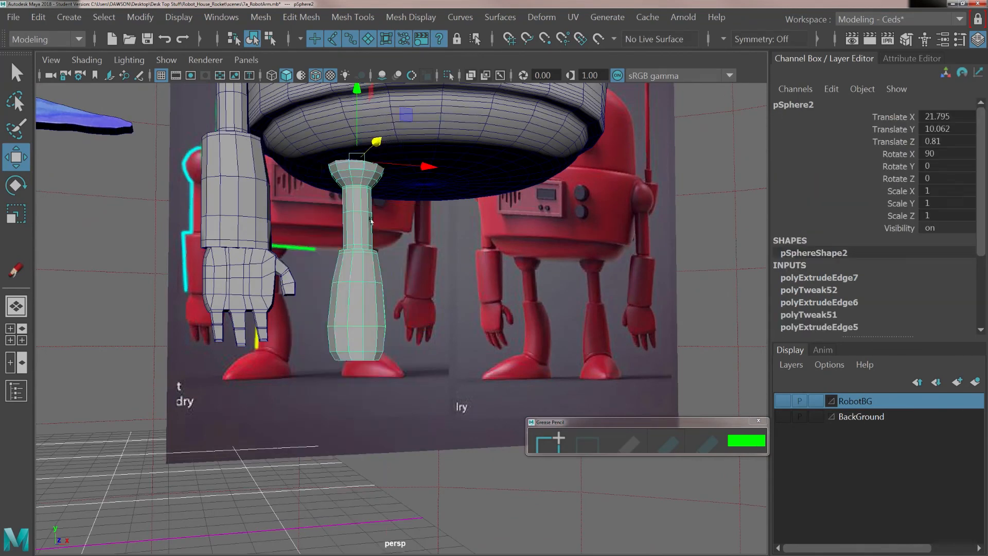
{"action": "left_click_drag", "start_coordinate": [371, 220], "coordinate": [408, 190], "text": "alt"}
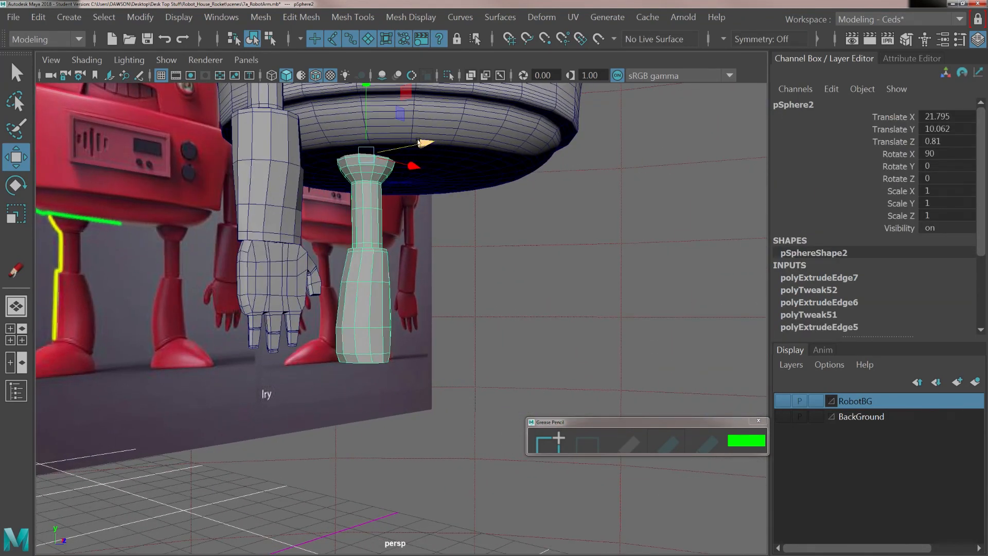
{"action": "left_click_drag", "start_coordinate": [417, 142], "coordinate": [468, 114], "text": "alt"}
{"action": "left_click_drag", "start_coordinate": [465, 189], "coordinate": [384, 132]}
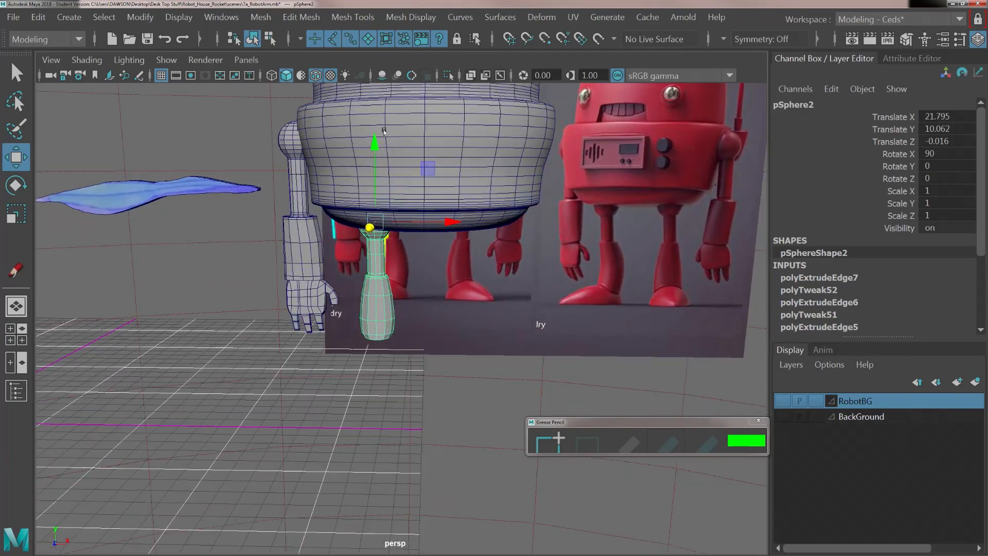
{"action": "middle_click_drag", "start_coordinate": [384, 132], "coordinate": [356, 266], "text": "alt"}
{"action": "left_click", "coordinate": [243, 188]}
{"action": "scroll", "coordinate": [324, 272], "scroll_direction": "down", "scroll_amount": 3}
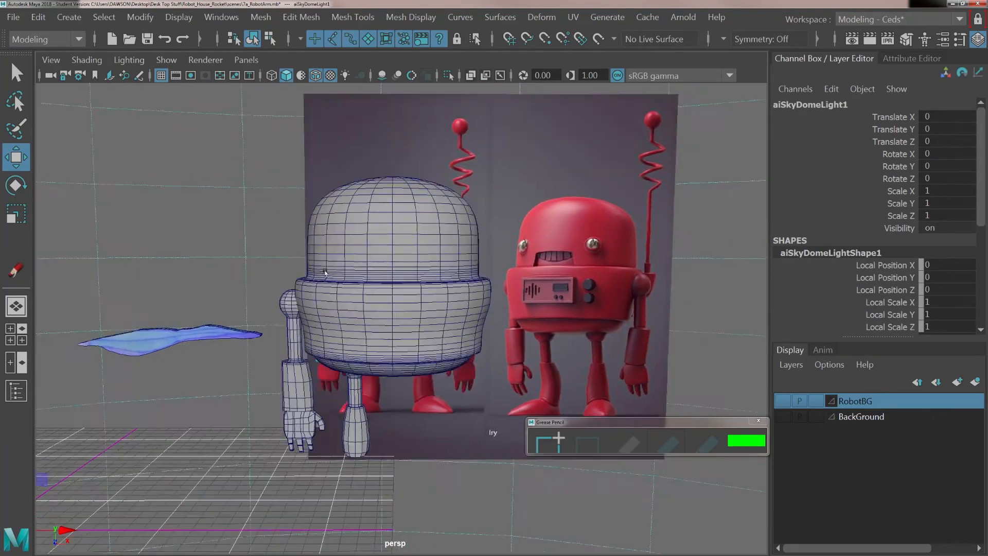
{"action": "left_click_drag", "start_coordinate": [325, 271], "coordinate": [328, 265], "text": "alt"}
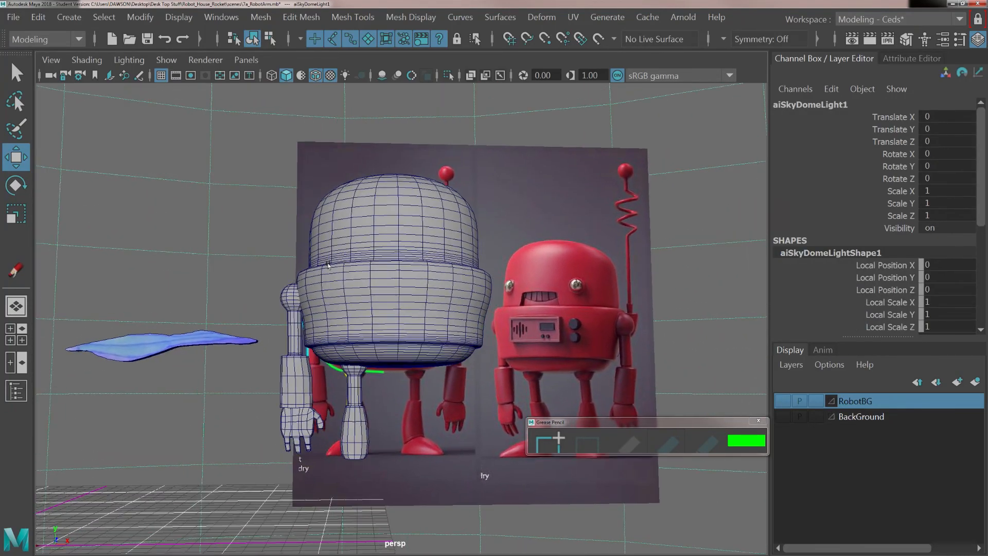
Step: Save the scene under the new file name 7a_RobotLeg01.mb in the project's scenes folder
{"action": "left_click", "coordinate": [21, 18]}
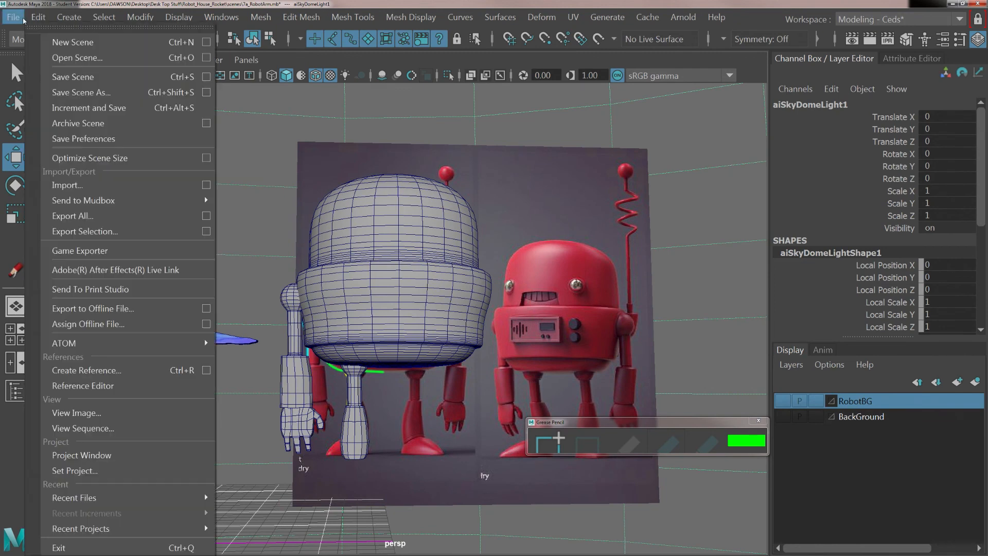
{"action": "left_click", "coordinate": [80, 94]}
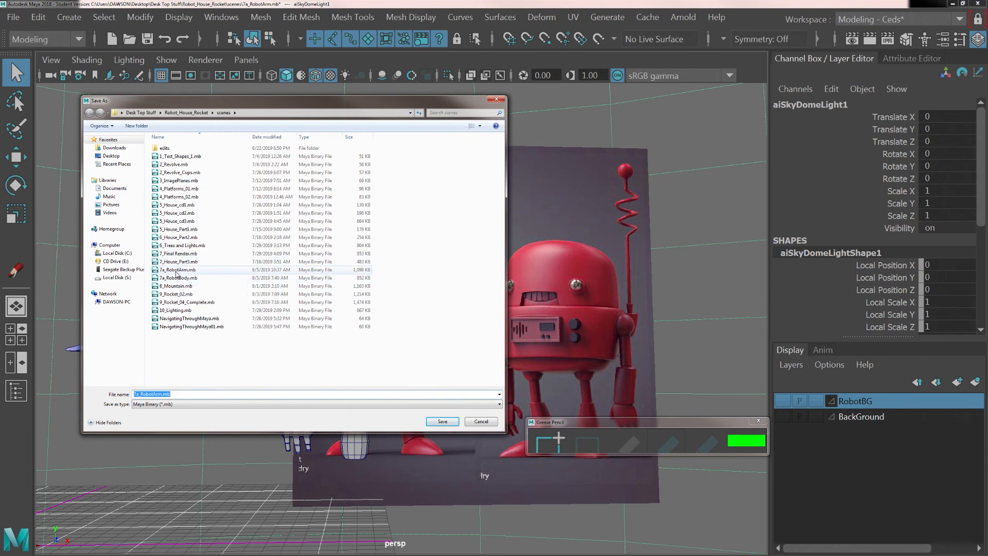
{"action": "left_click", "coordinate": [172, 273]}
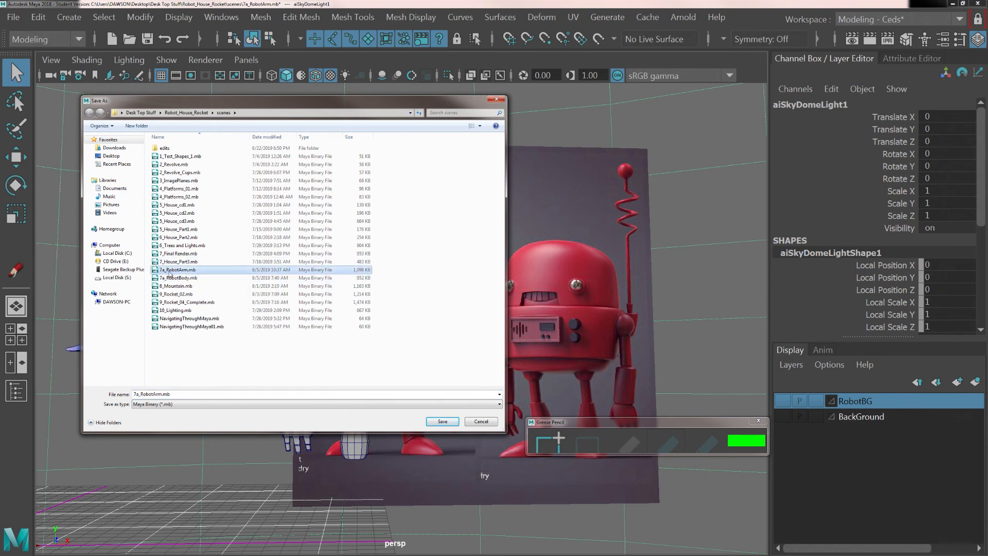
{"action": "left_click", "coordinate": [162, 395]}
{"action": "left_click", "coordinate": [162, 394]}
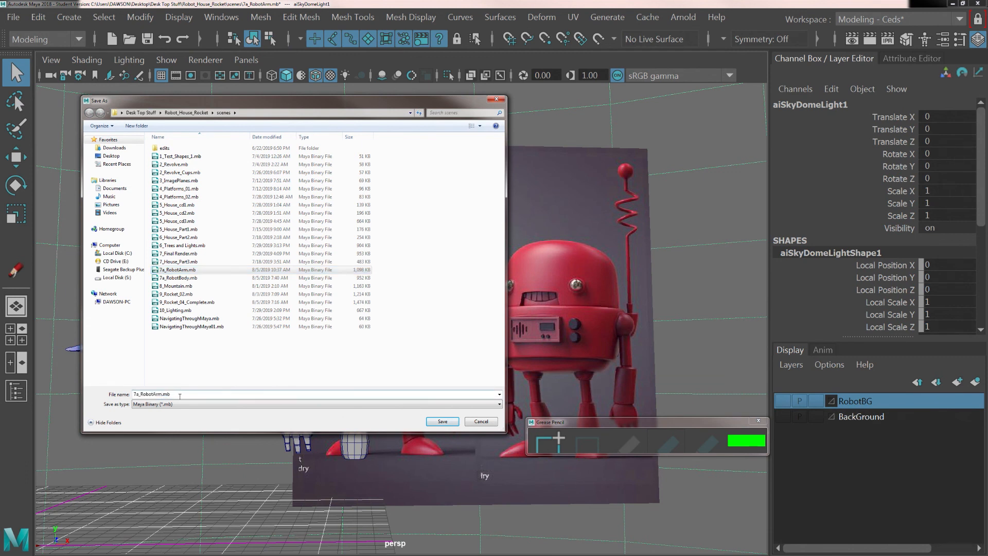
{"action": "type", "text": "_"}
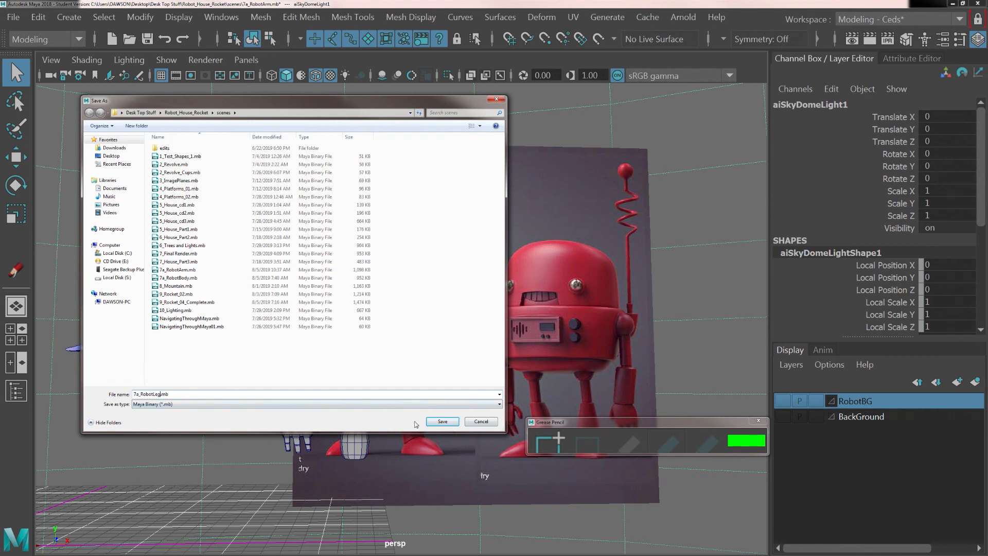
{"action": "left_click", "coordinate": [442, 422]}
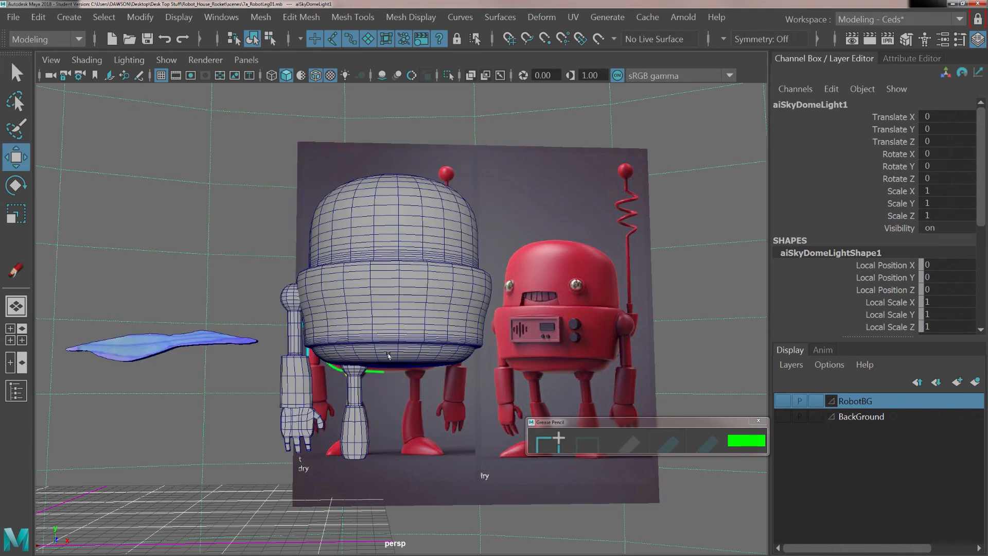
{"action": "left_click_drag", "start_coordinate": [429, 403], "coordinate": [354, 386], "text": "alt"}
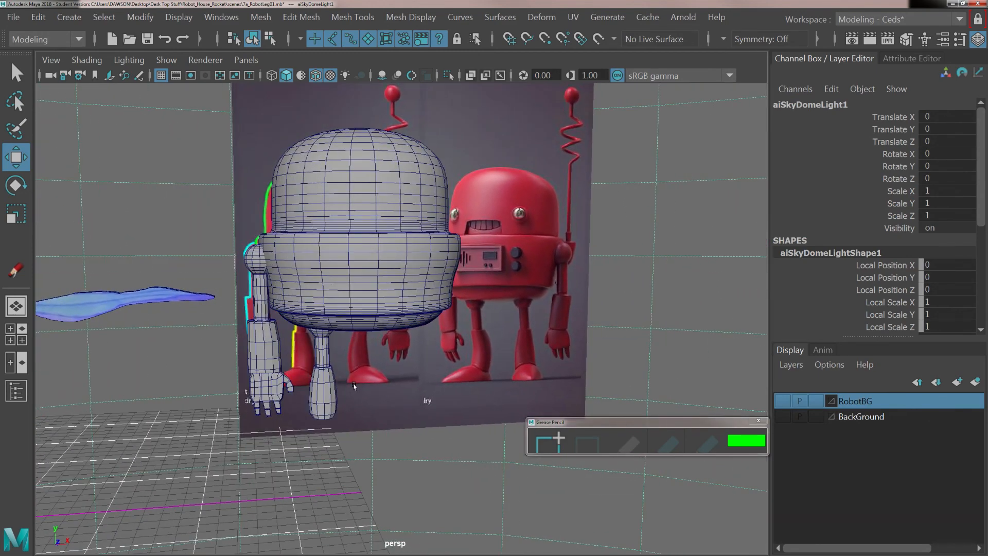